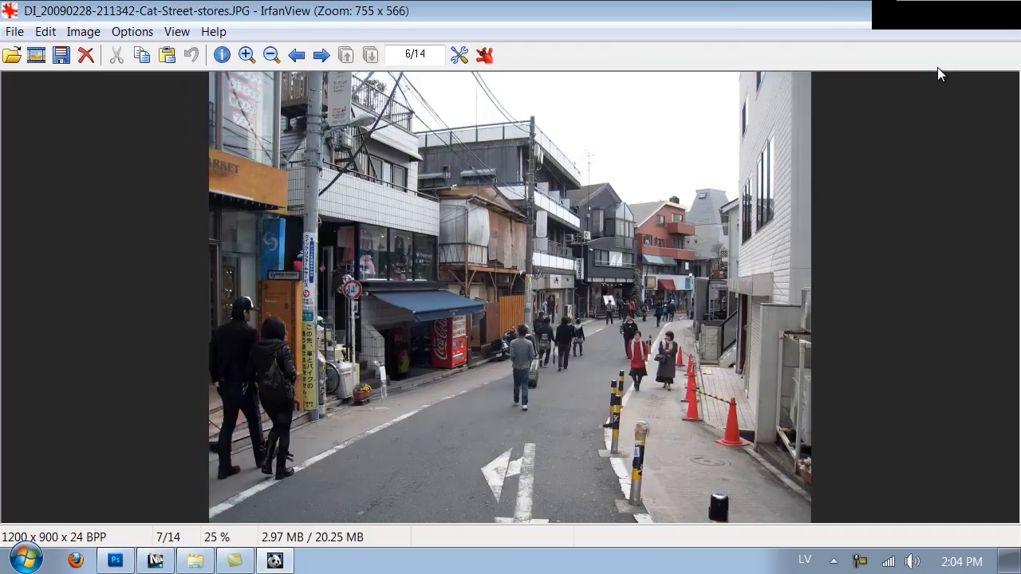
# Step: Look through the wet and dry street photos in the asphalt reference folder, including Favim.com-14581.jpg
pyautogui.press('Right')
pyautogui.press('Left')
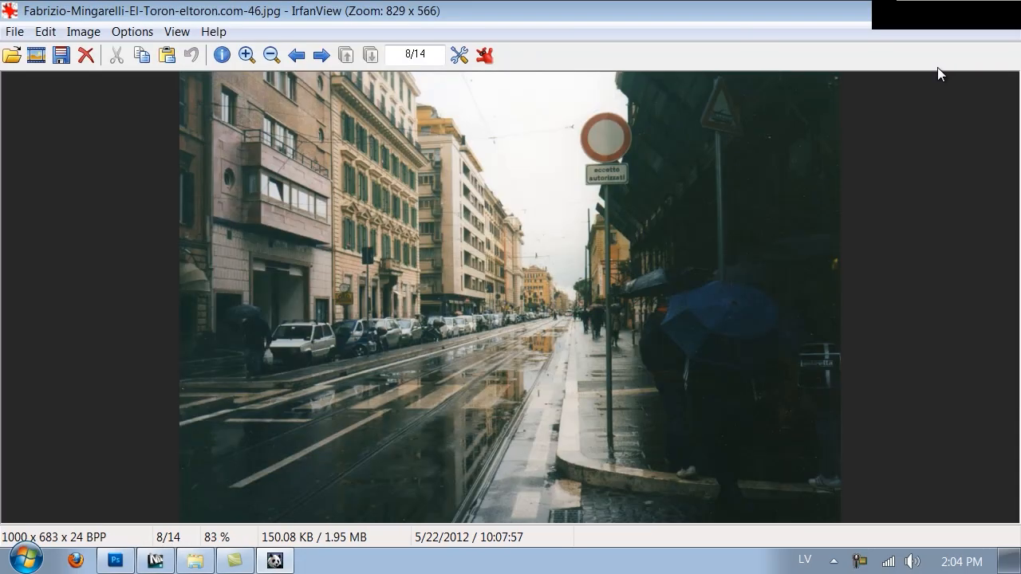
pyautogui.press('Right')
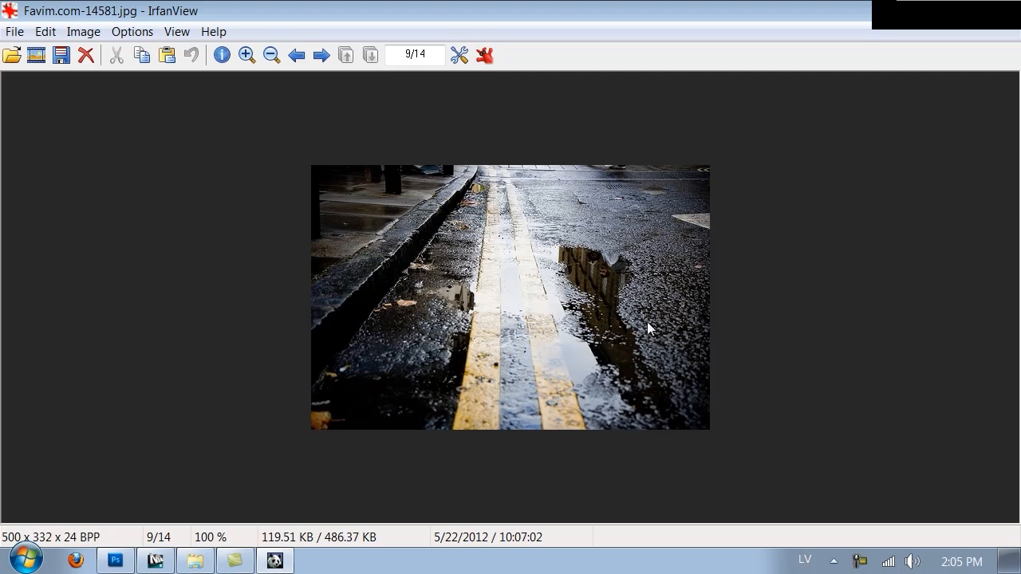
pyautogui.press('Escape')
pyautogui.scroll(-15, 687, 347)
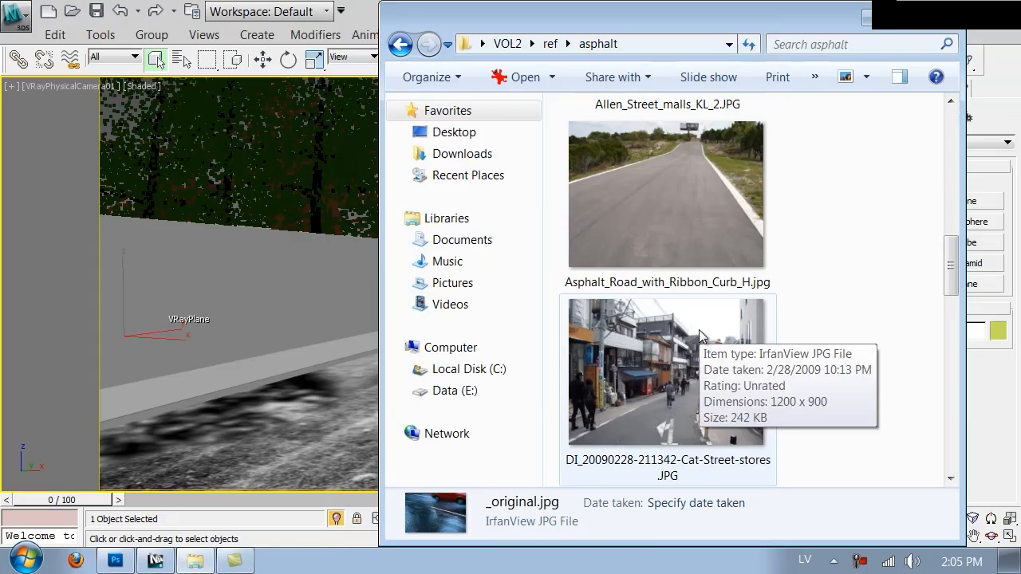
pyautogui.scroll(-2, 710, 323)
pyautogui.scroll(6, 721, 323)
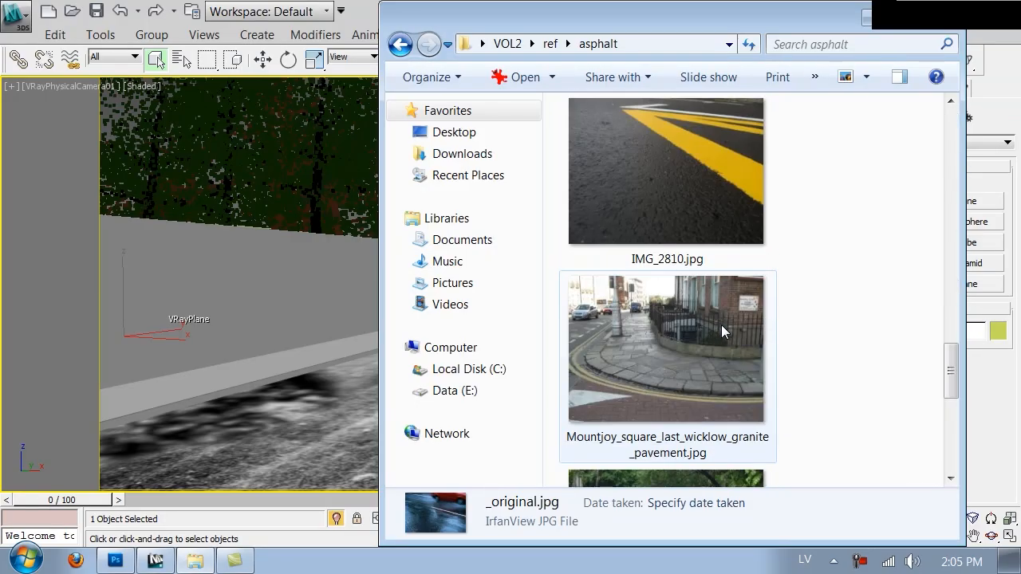
pyautogui.scroll(2, 721, 325)
pyautogui.doubleClick(721, 324)
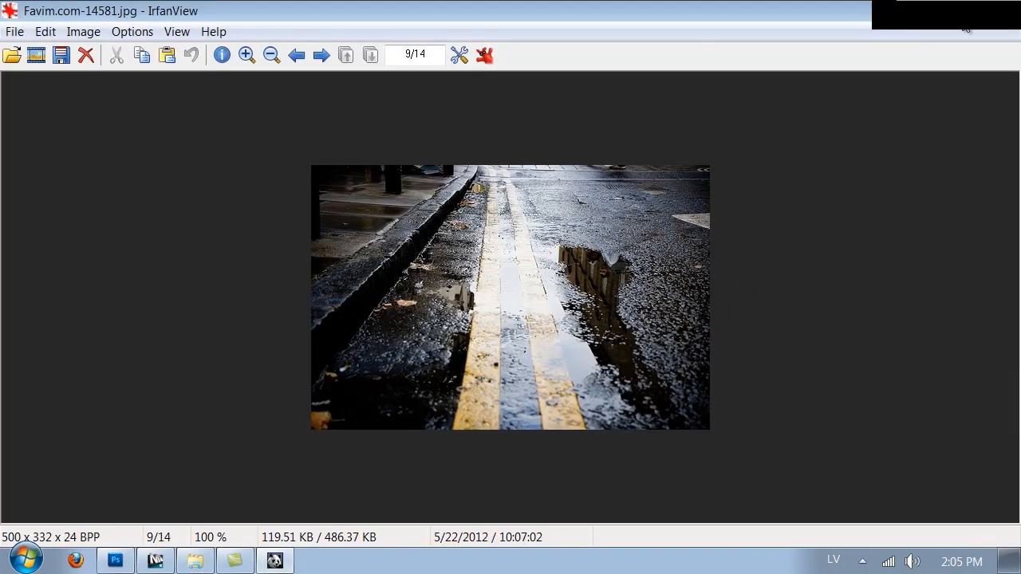
pyautogui.press('Escape')
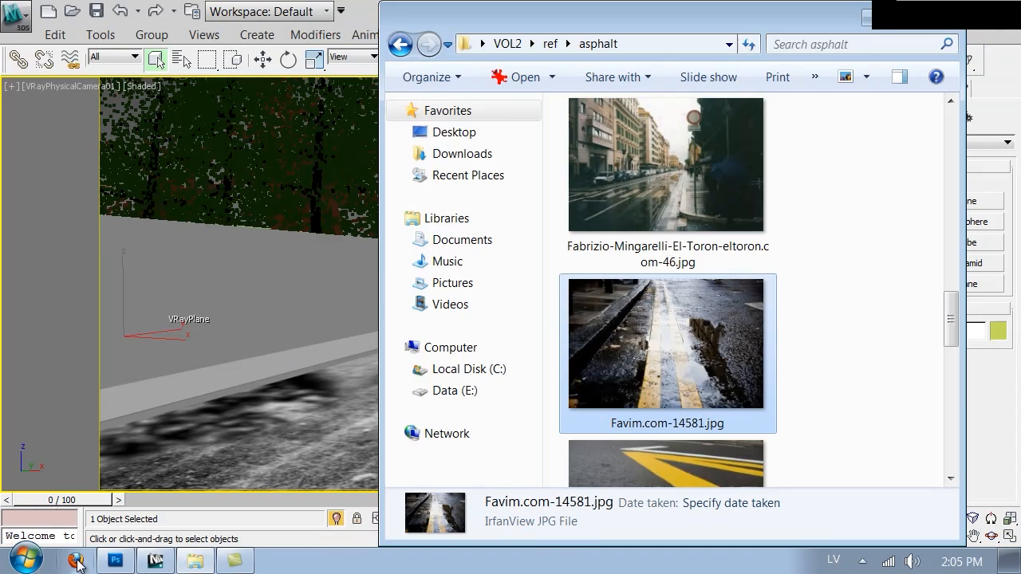
# Step: Switch to Photoshop and open Road_diffuse.jpg from the Textures folder
pyautogui.click(116, 561)
pyautogui.hotkey('ctrl', 'o')
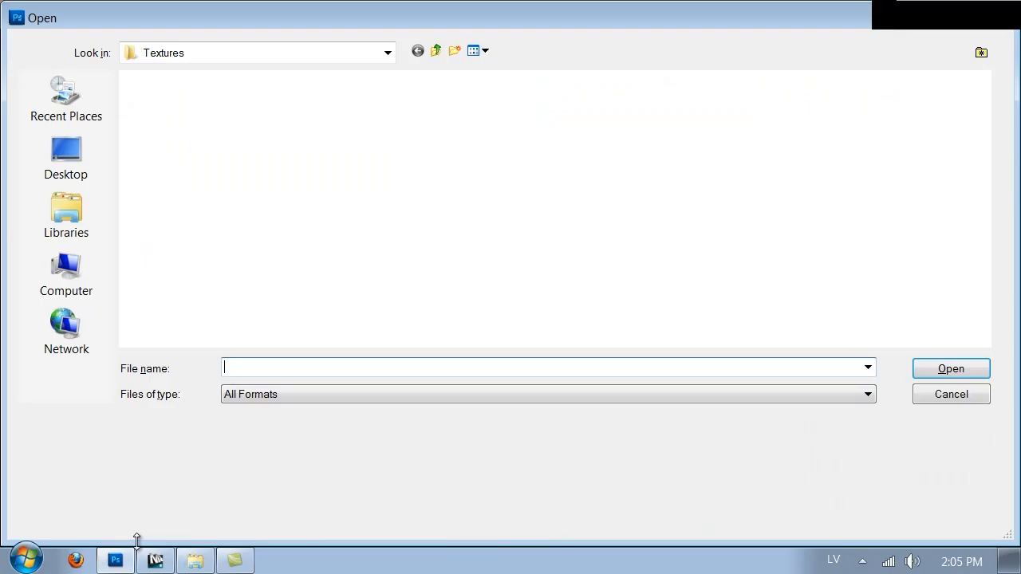
pyautogui.moveTo(983, 120); pyautogui.dragTo(994, 244)
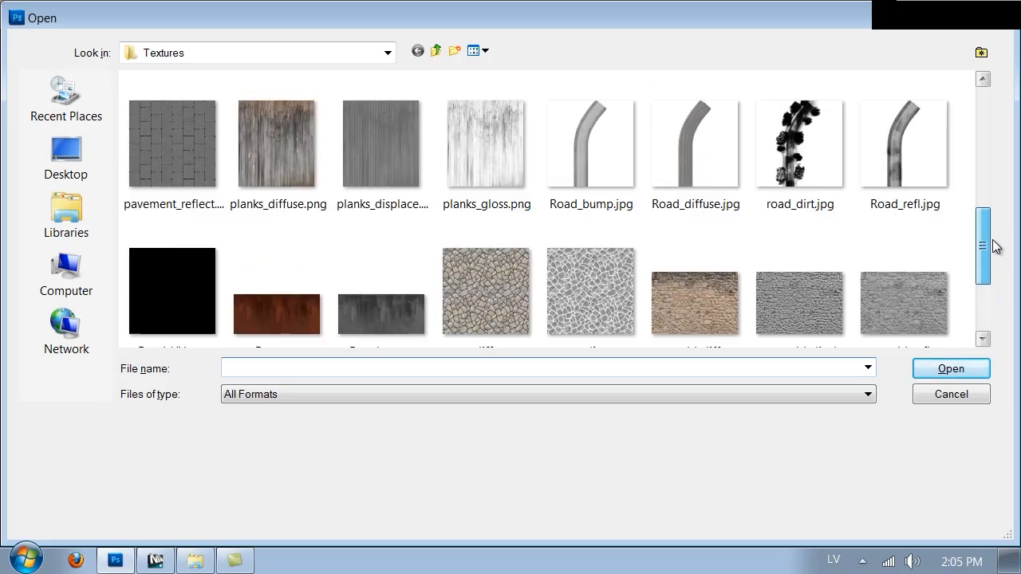
pyautogui.click(718, 181)
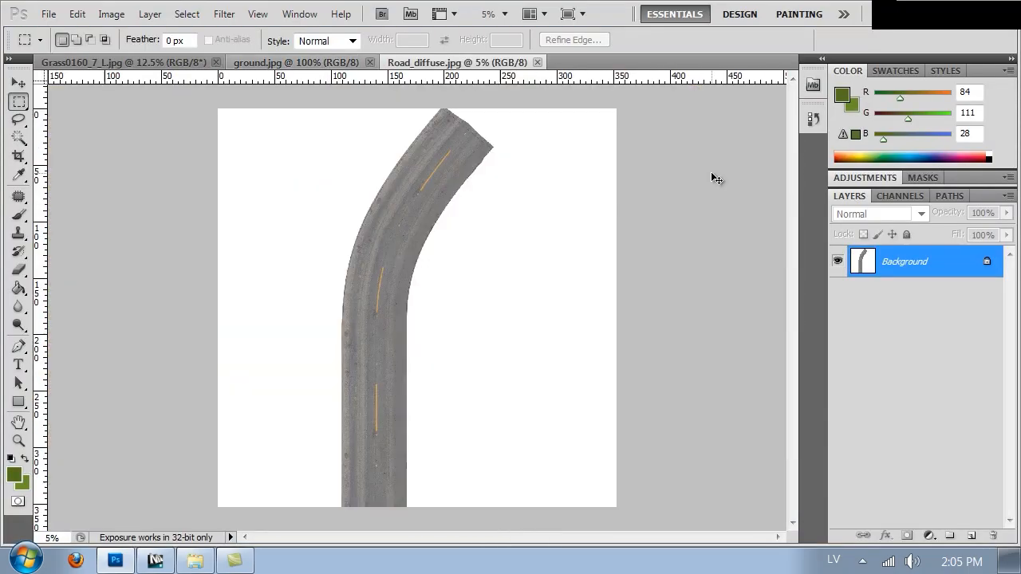
# Step: Darken the road texture with a Curves adjustment that maps input 147 to output 89
pyautogui.click(111, 13)
pyautogui.click(168, 63)
pyautogui.click(414, 112)
pyautogui.moveTo(773, 322); pyautogui.dragTo(795, 362)
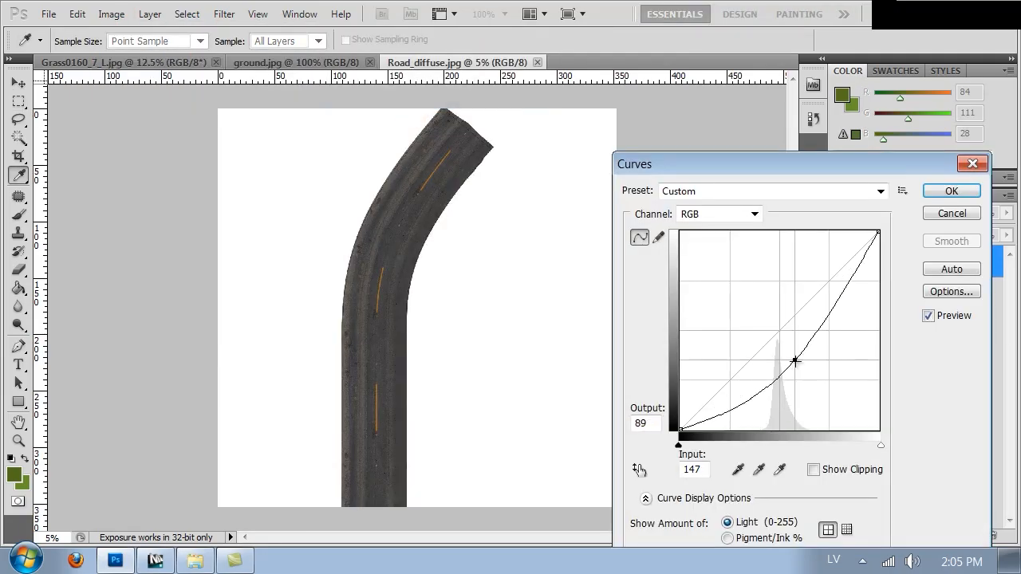
pyautogui.click(946, 189)
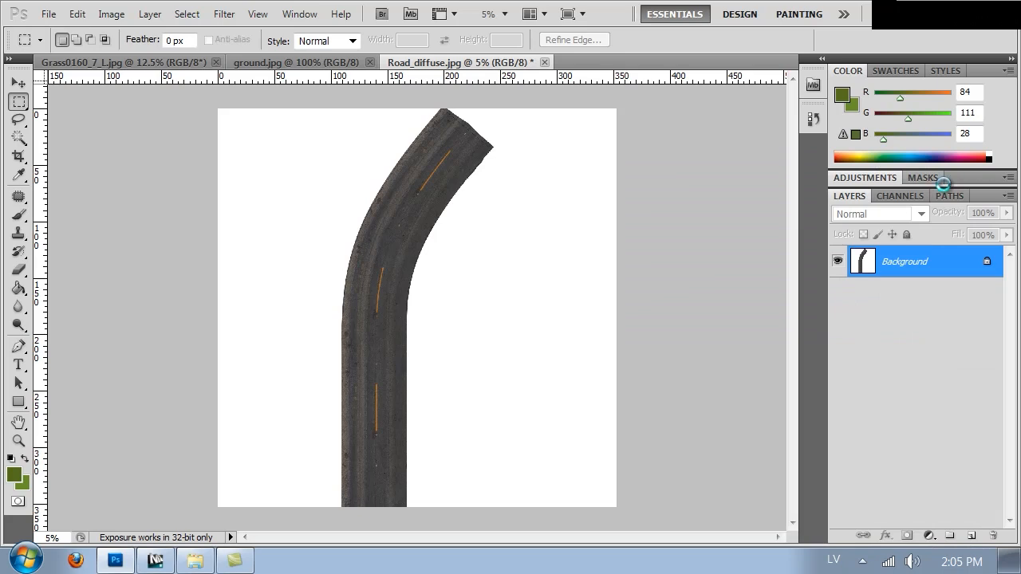
# Step: Examine the road texture's asphalt grain and orange lane marking at 100% and at reduced zoom
pyautogui.hotkey('ctrl', '1')
pyautogui.press('space')
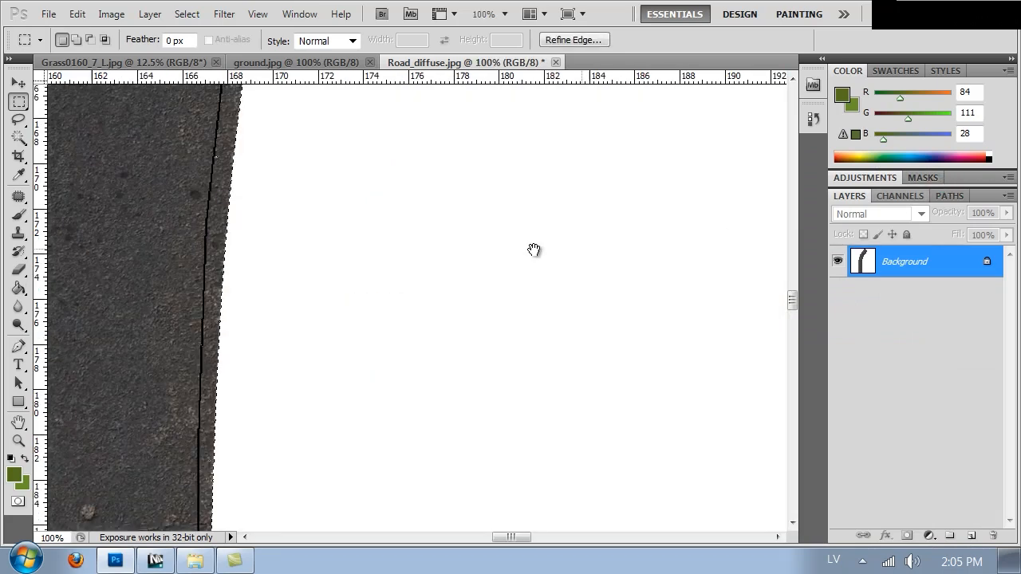
pyautogui.moveTo(308, 269); pyautogui.dragTo(667, 308)
pyautogui.moveTo(570, 300); pyautogui.dragTo(779, 309)
pyautogui.moveTo(253, 281); pyautogui.dragTo(563, 285)
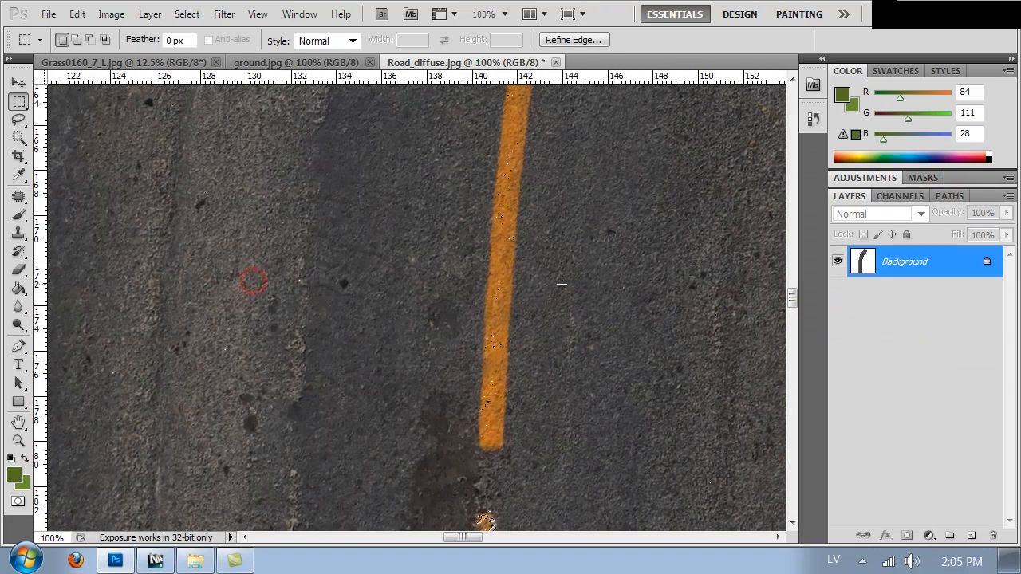
pyautogui.hotkey('ctrl', '-')
pyautogui.hotkey('ctrl', '-')
pyautogui.hotkey('ctrl', '-')
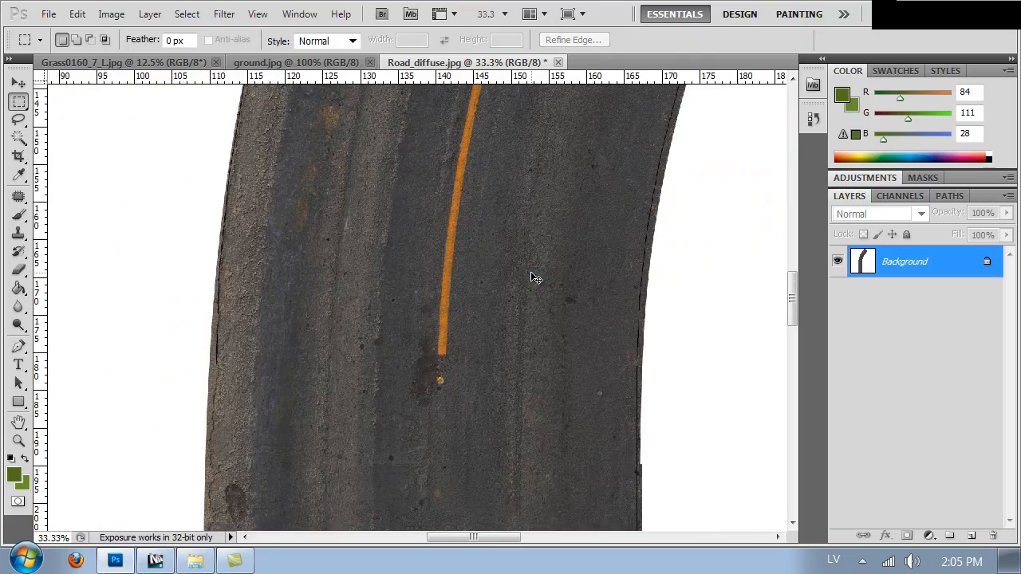
# Step: Apply a Hue/Saturation adjustment to the road texture with Lightness -11 and Saturation +9
pyautogui.click(110, 14)
pyautogui.click(172, 62)
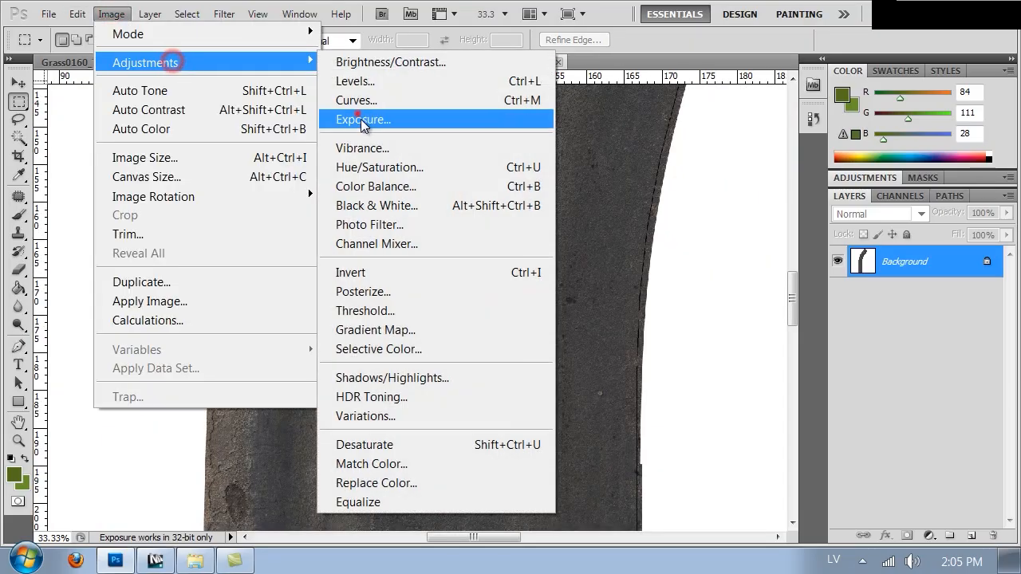
pyautogui.click(379, 166)
pyautogui.click(692, 276)
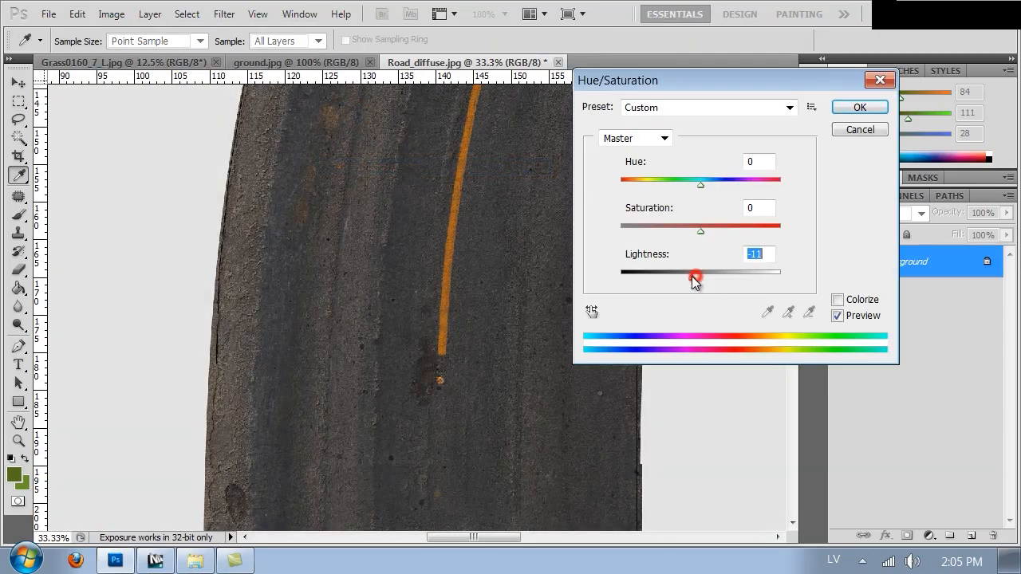
pyautogui.moveTo(708, 229)
pyautogui.mouseDown()
pyautogui.moveTo(727, 232)
pyautogui.moveTo(703, 233)
pyautogui.mouseUp()
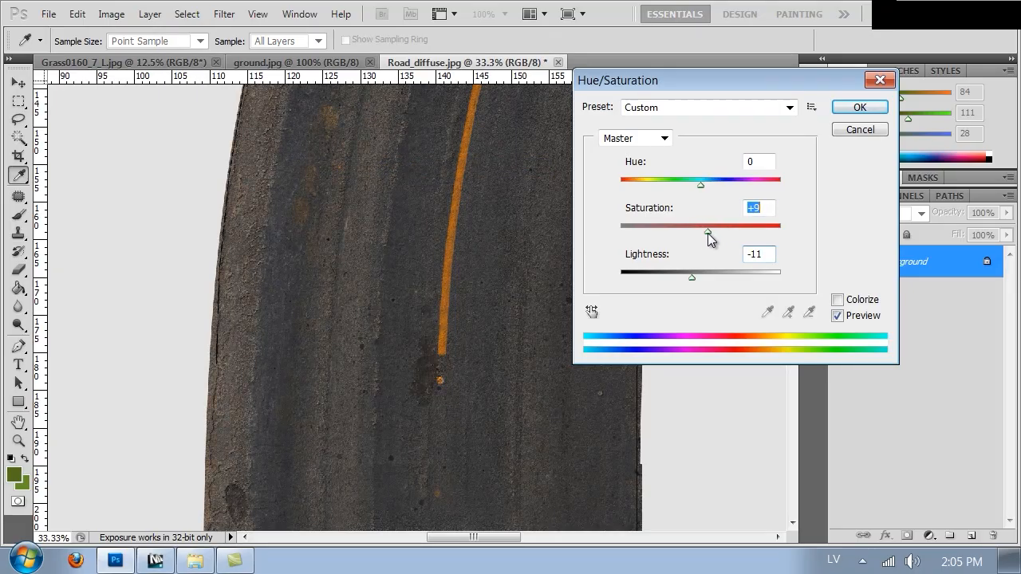
pyautogui.click(860, 107)
pyautogui.press('m')
# Step: Save the edited texture as a new JPEG named Road_diffuse_wet.jpg at maximum quality 12
pyautogui.hotkey('ctrl', 'shift', 's')
pyautogui.click(231, 361)
pyautogui.click(282, 362)
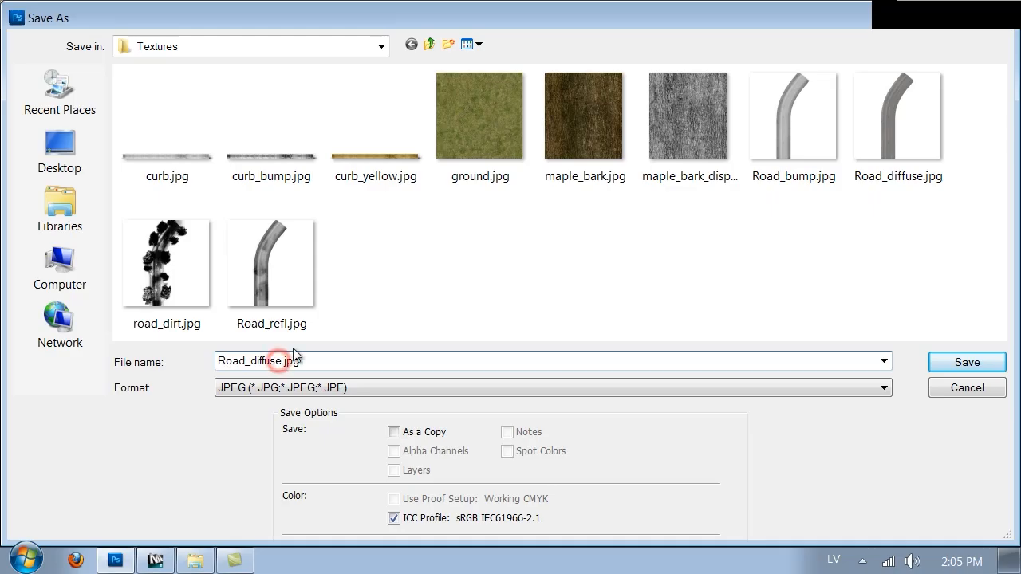
pyautogui.press('Return')
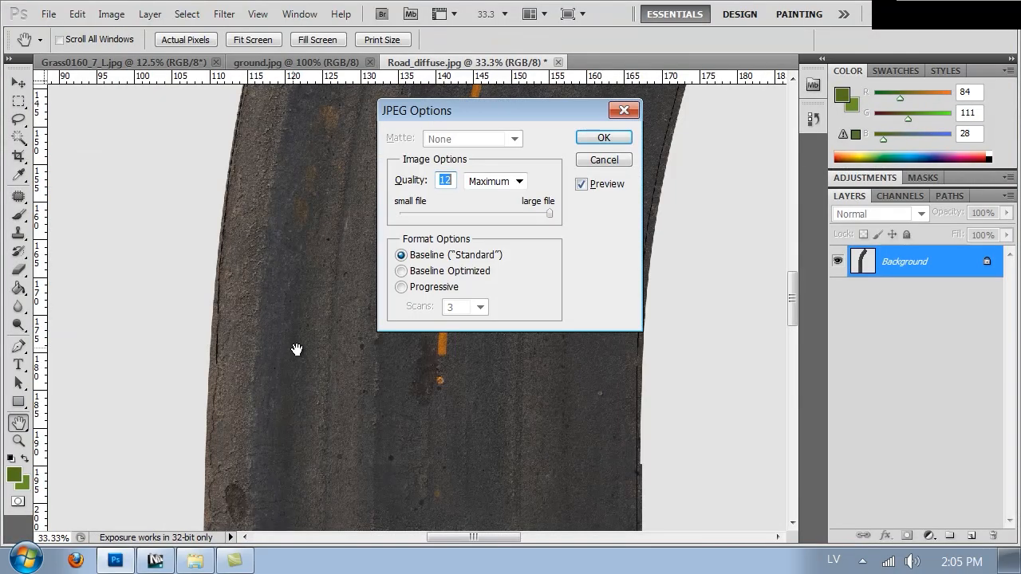
pyautogui.click(611, 139)
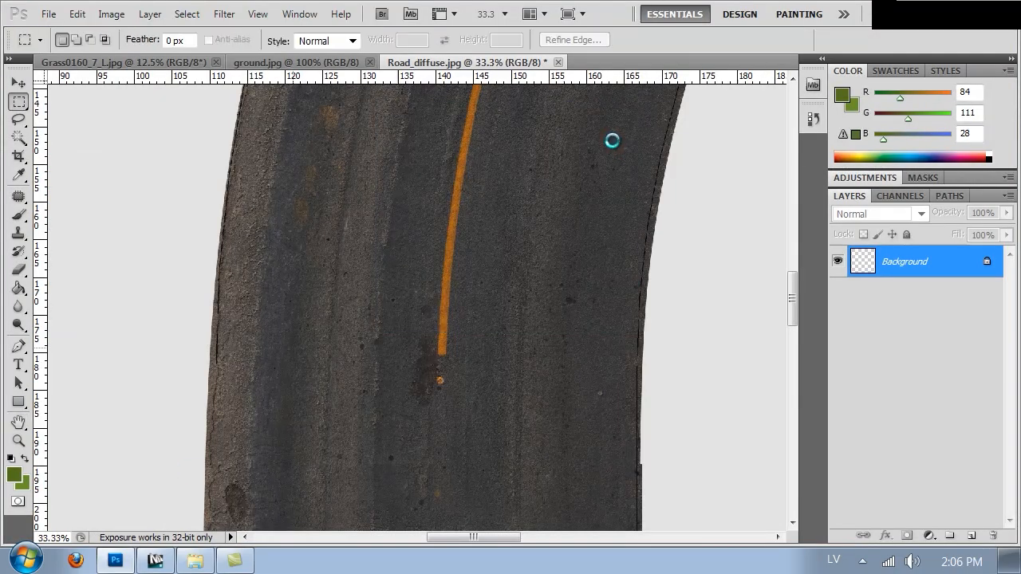
# Step: Switch to 3ds Max, copy the Road material to the second sample slot and name the copy Road_wet
pyautogui.click(155, 561)
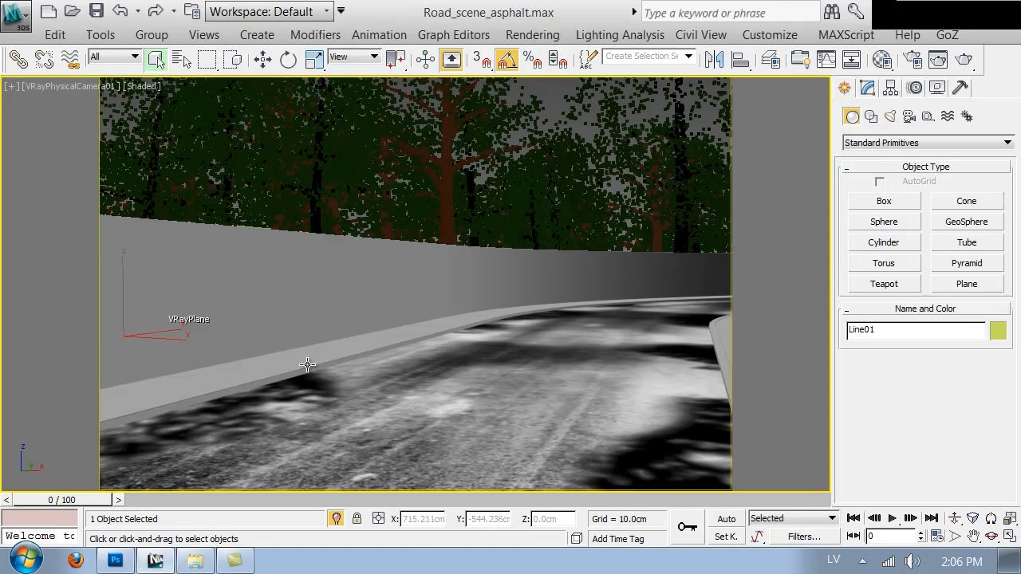
pyautogui.press('m')
pyautogui.click(750, 102)
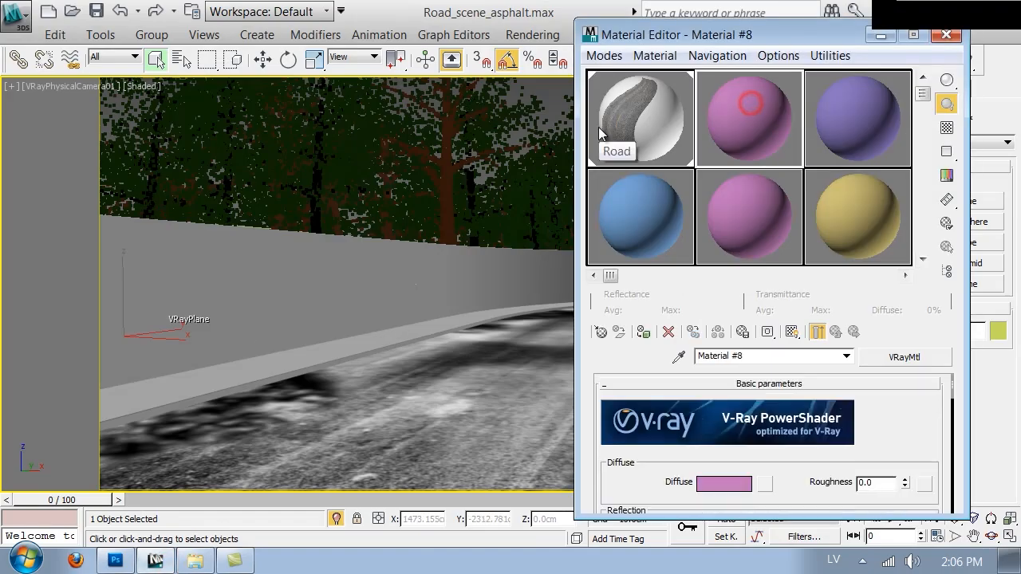
pyautogui.moveTo(756, 137); pyautogui.dragTo(756, 140)
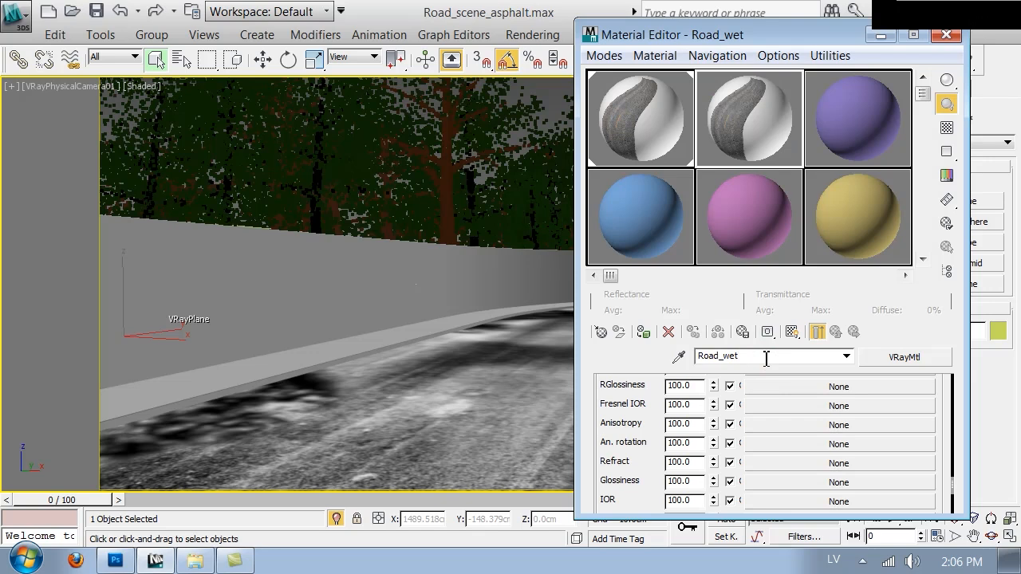
# Step: Inspect the Mix map assigned to the diffuse channel of the Road_wet material
pyautogui.moveTo(629, 402); pyautogui.dragTo(650, 528)
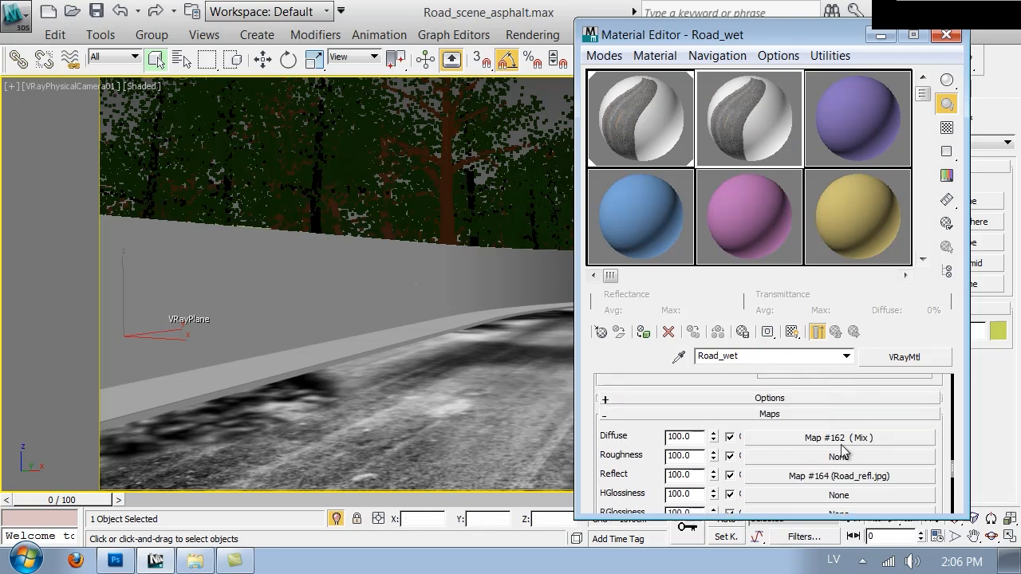
pyautogui.click(842, 443)
pyautogui.click(869, 426)
pyautogui.scroll(-3, 790, 447)
pyautogui.click(832, 333)
pyautogui.click(832, 333)
pyautogui.rightClick(790, 438)
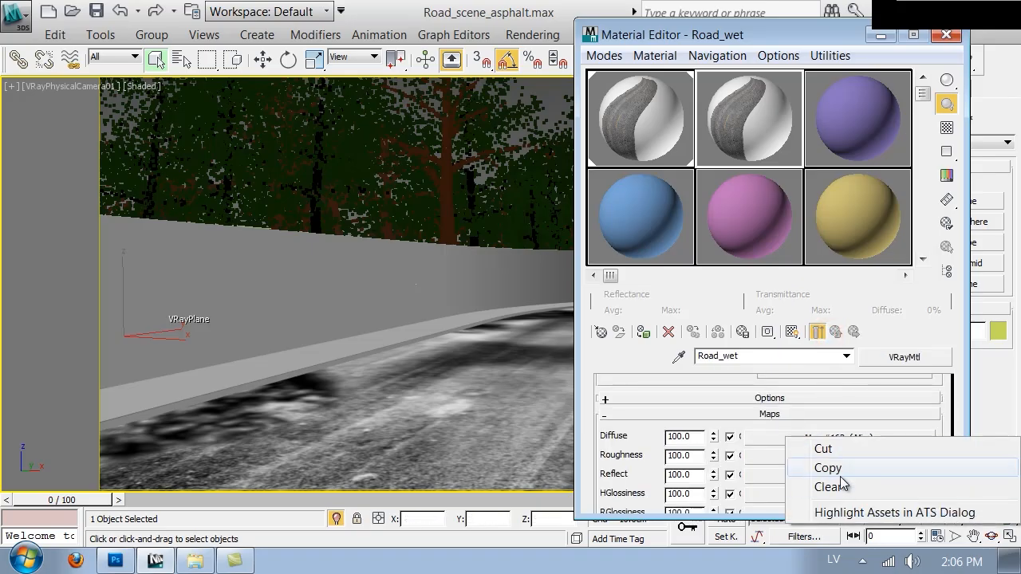
pyautogui.click(775, 437)
pyautogui.click(776, 437)
pyautogui.click(836, 429)
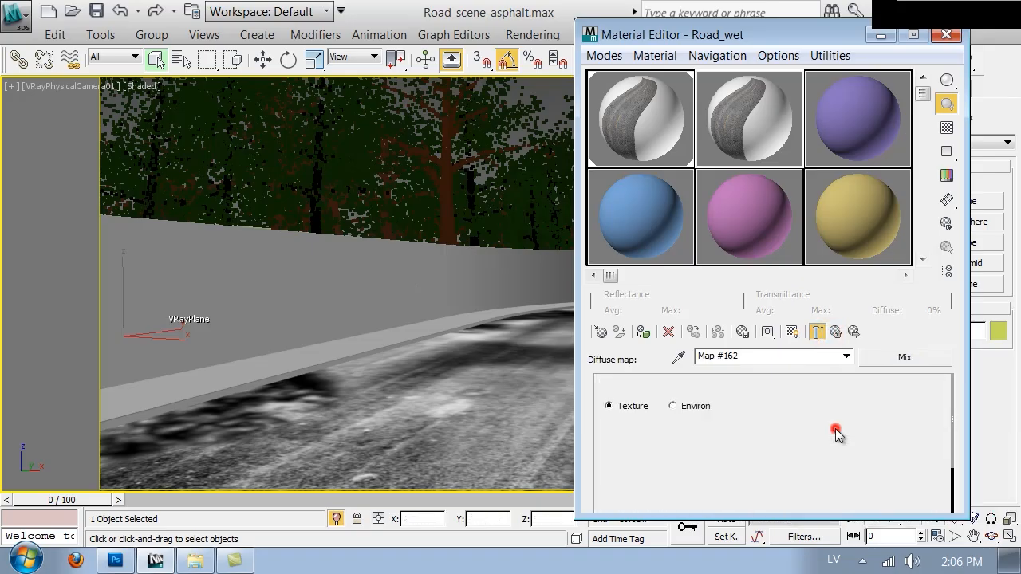
pyautogui.click(835, 332)
pyautogui.click(835, 332)
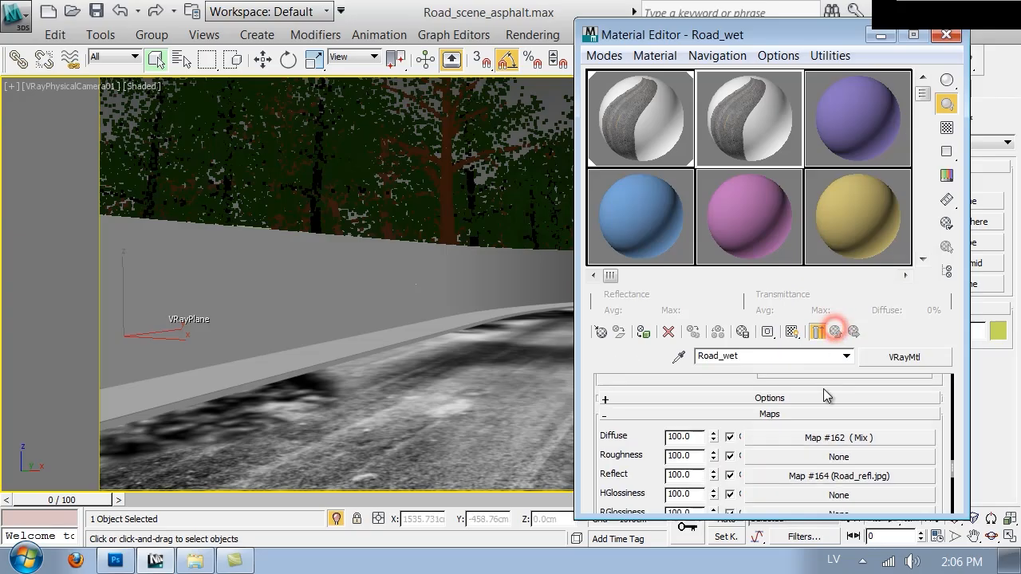
# Step: Replace the Mix map in Road_wet's diffuse channel with a Bitmap of Road_diffuse_wet.jpg from the VOL2 Textures folder
pyautogui.rightClick(823, 438)
pyautogui.click(833, 482)
pyautogui.click(822, 438)
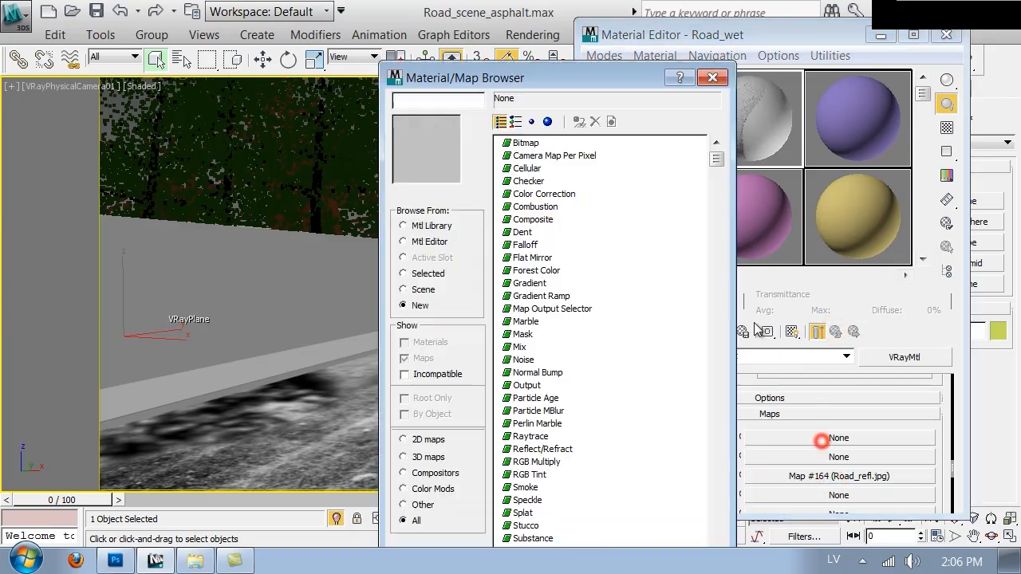
pyautogui.doubleClick(528, 143)
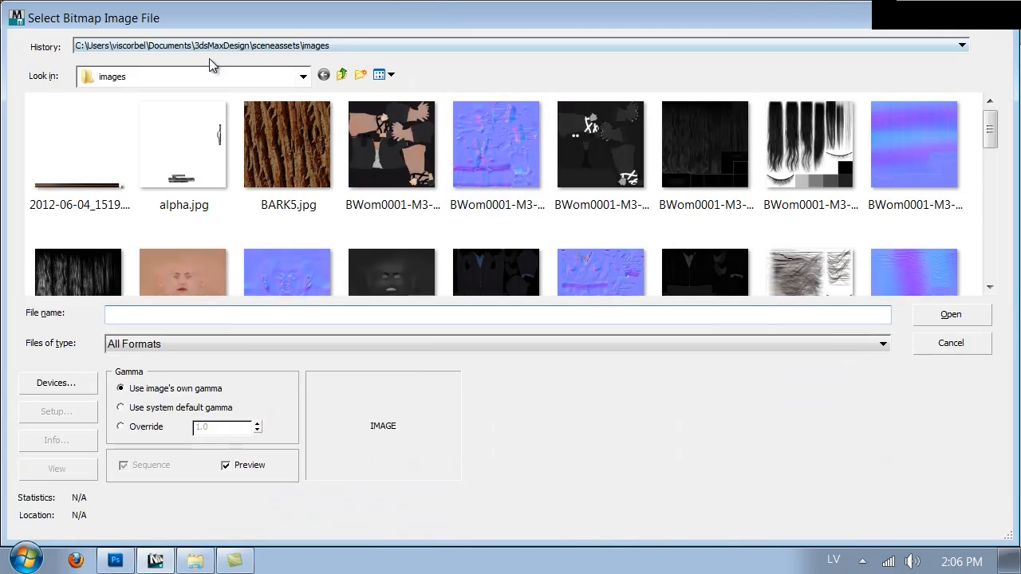
pyautogui.click(207, 75)
pyautogui.click(116, 264)
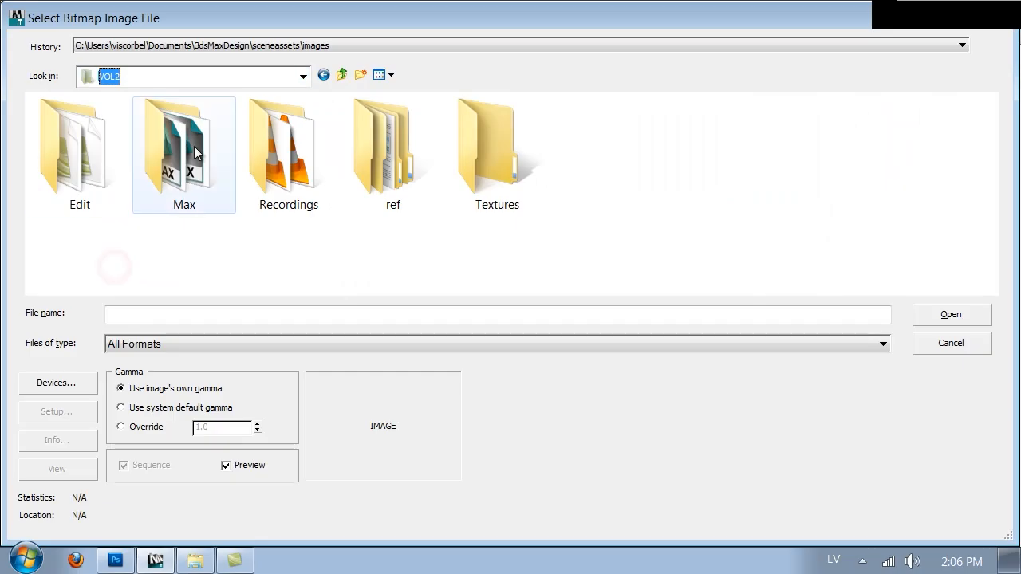
pyautogui.doubleClick(482, 148)
pyautogui.scroll(-2, 497, 170)
pyautogui.scroll(-3, 501, 169)
pyautogui.click(408, 163)
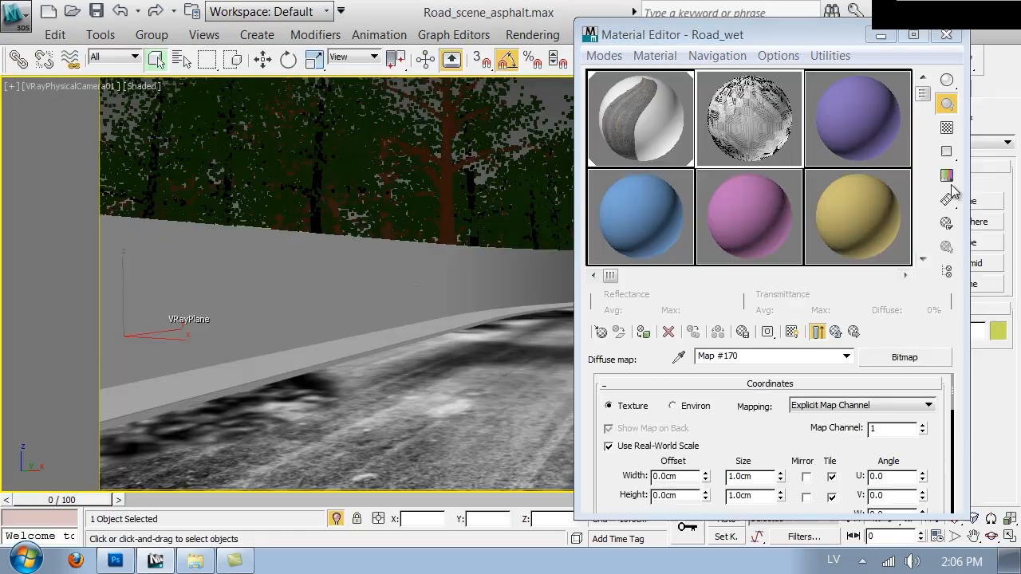
# Step: Assign Road_wet to the road object and display its diffuse bitmap in the viewport, returning to the material's main level
pyautogui.click(792, 333)
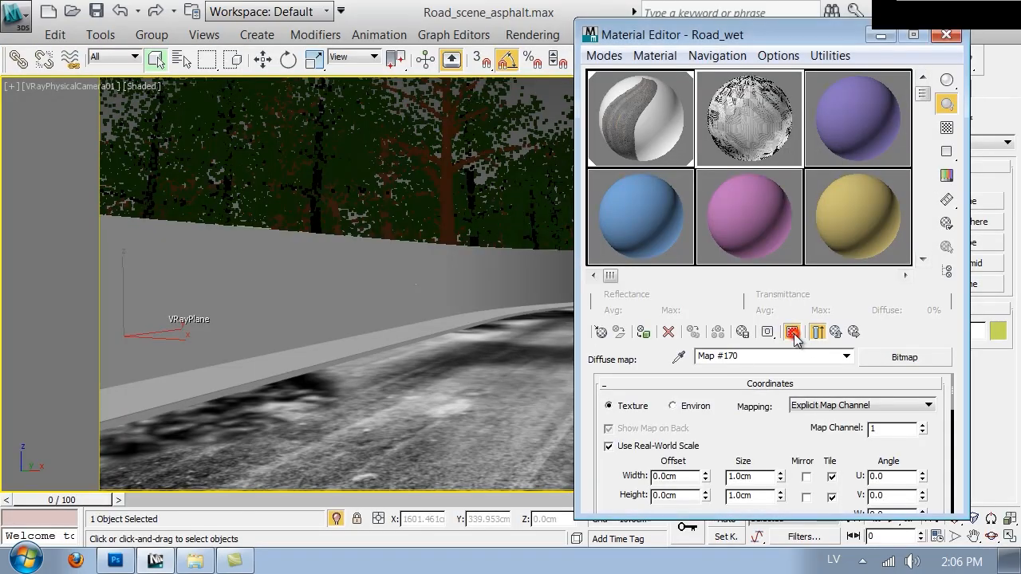
pyautogui.click(791, 334)
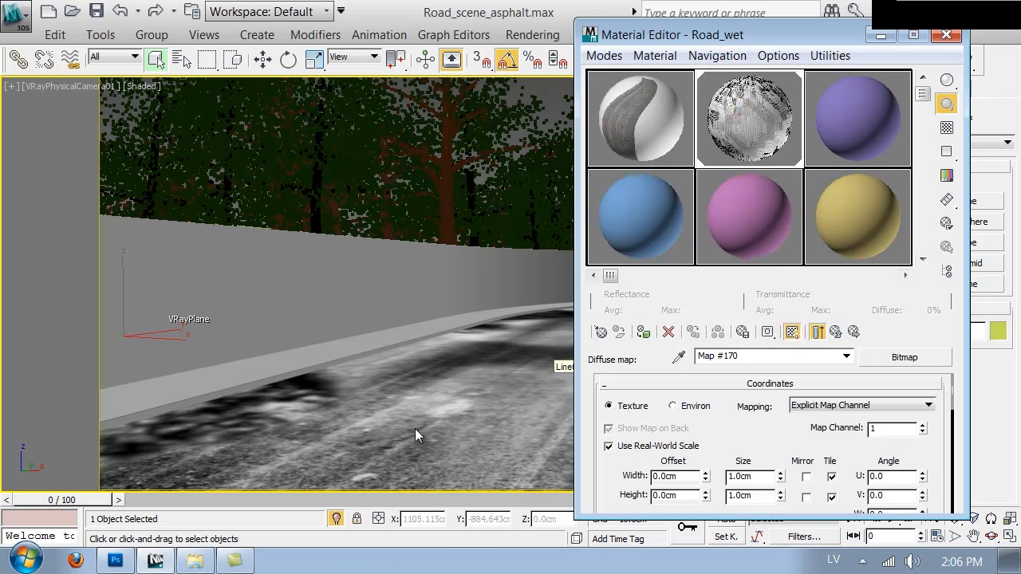
pyautogui.click(792, 333)
pyautogui.click(792, 334)
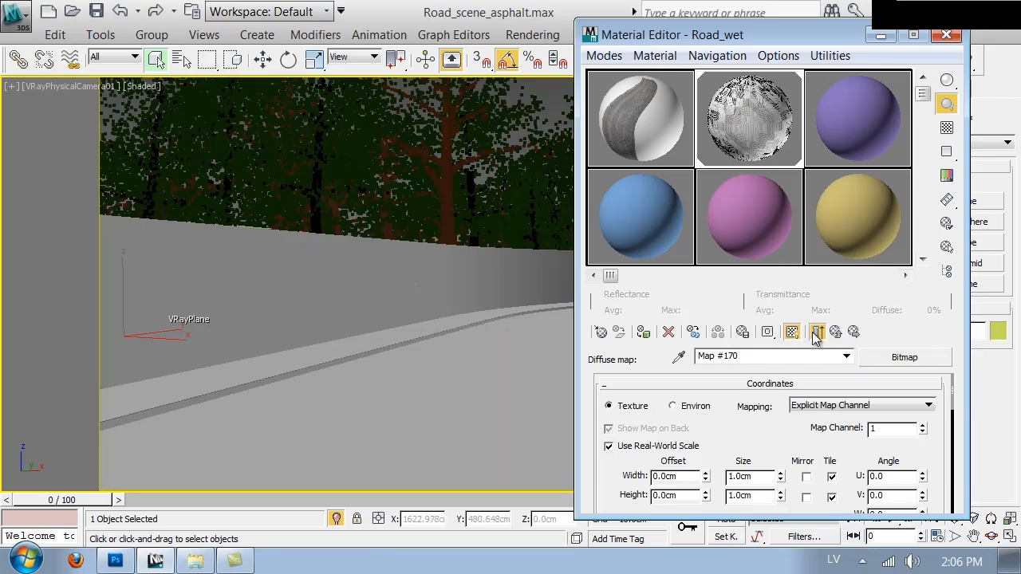
pyautogui.click(834, 332)
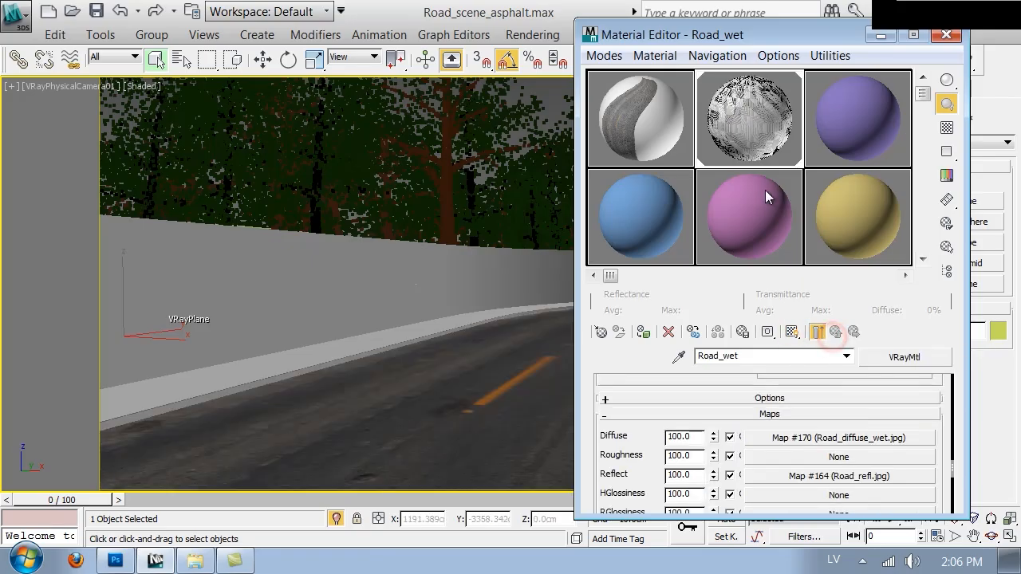
# Step: Reset the rotation of the Road_wet sample sphere
pyautogui.rightClick(753, 129)
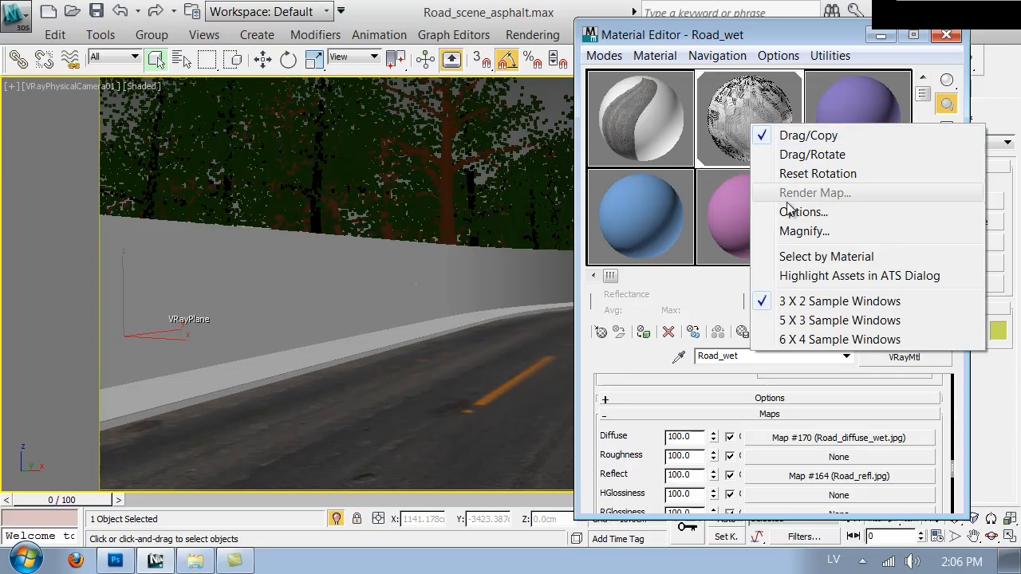
pyautogui.click(806, 174)
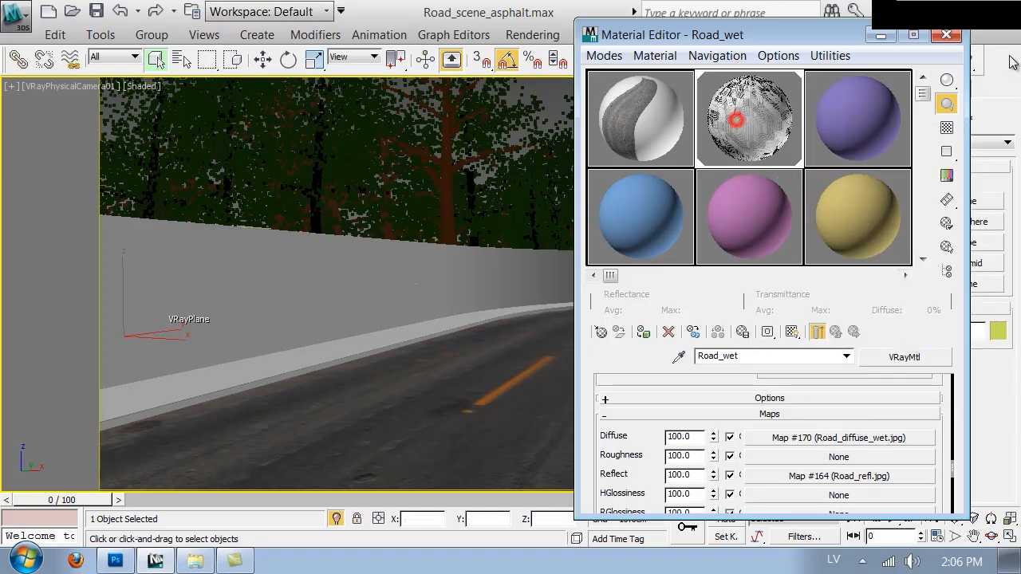
pyautogui.moveTo(950, 79); pyautogui.dragTo(871, 80)
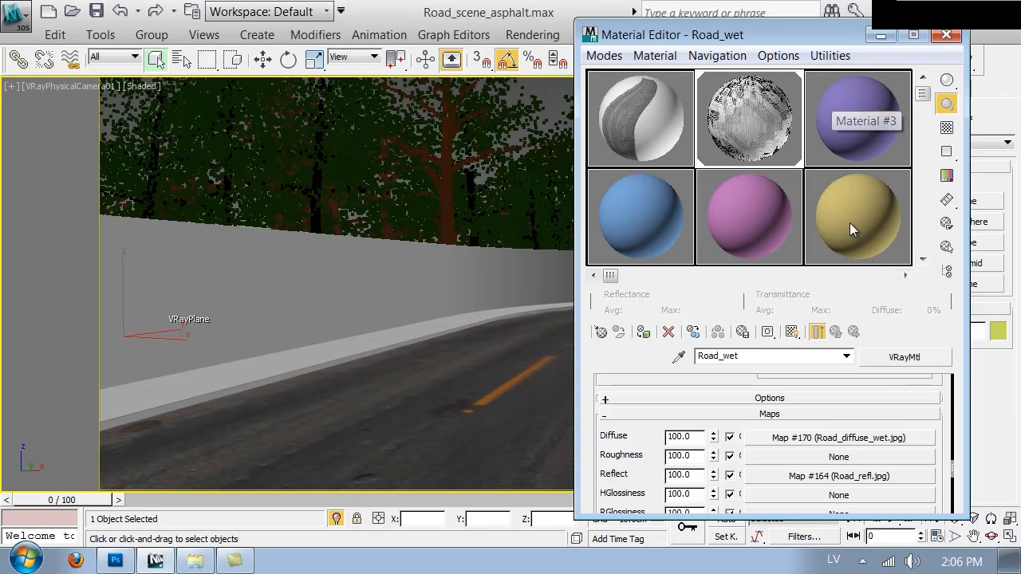
# Step: Turn off real-world map size for geometry samples in the Material Editor options
pyautogui.rightClick(731, 130)
pyautogui.click(741, 194)
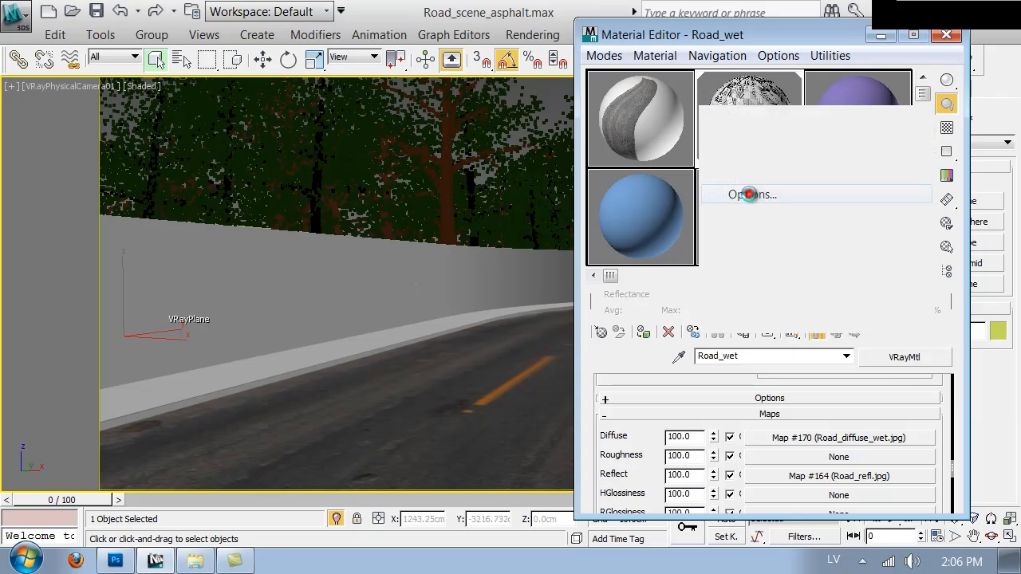
pyautogui.click(74, 413)
pyautogui.moveTo(176, 223); pyautogui.dragTo(261, 20)
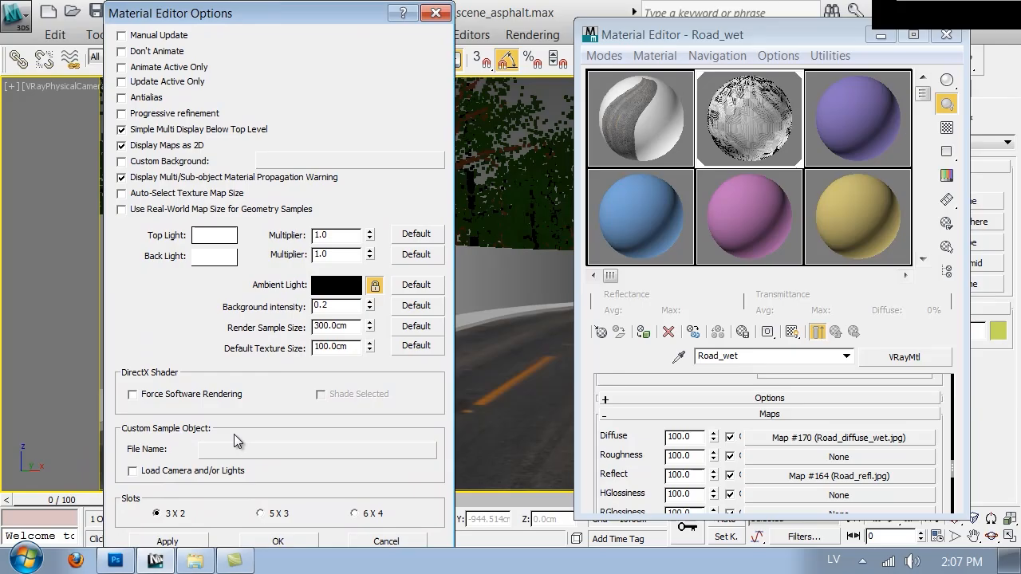
pyautogui.click(268, 540)
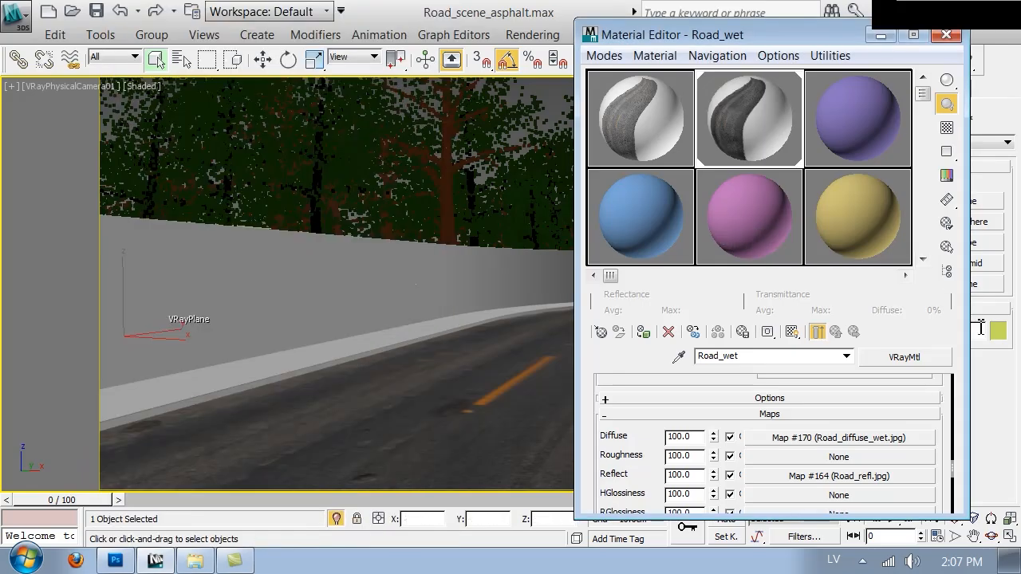
# Step: Set Road_wet's reflection glossiness to 0.55 and open an enlarged preview window of its sample sphere
pyautogui.click(837, 332)
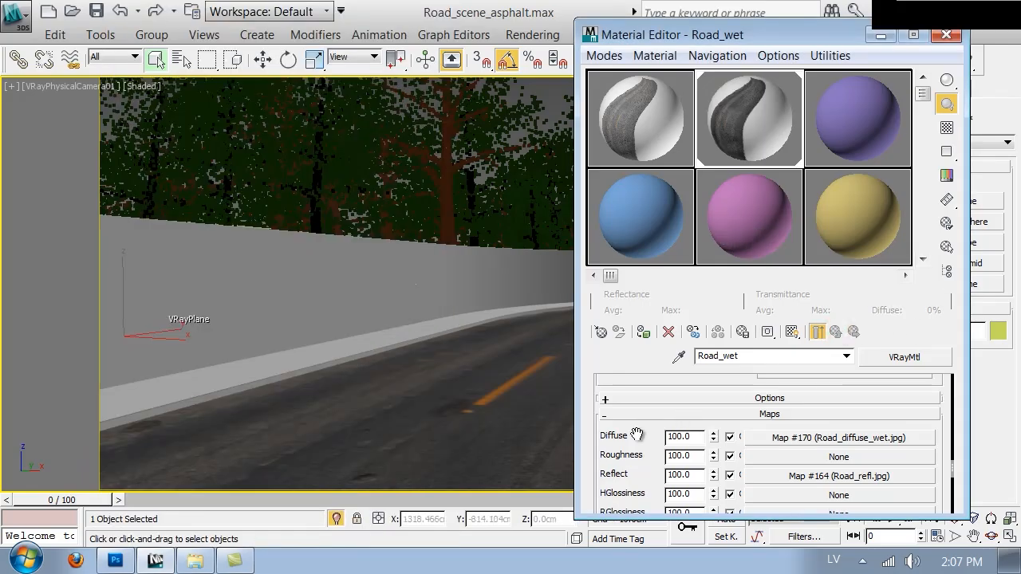
pyautogui.scroll(15, 636, 434)
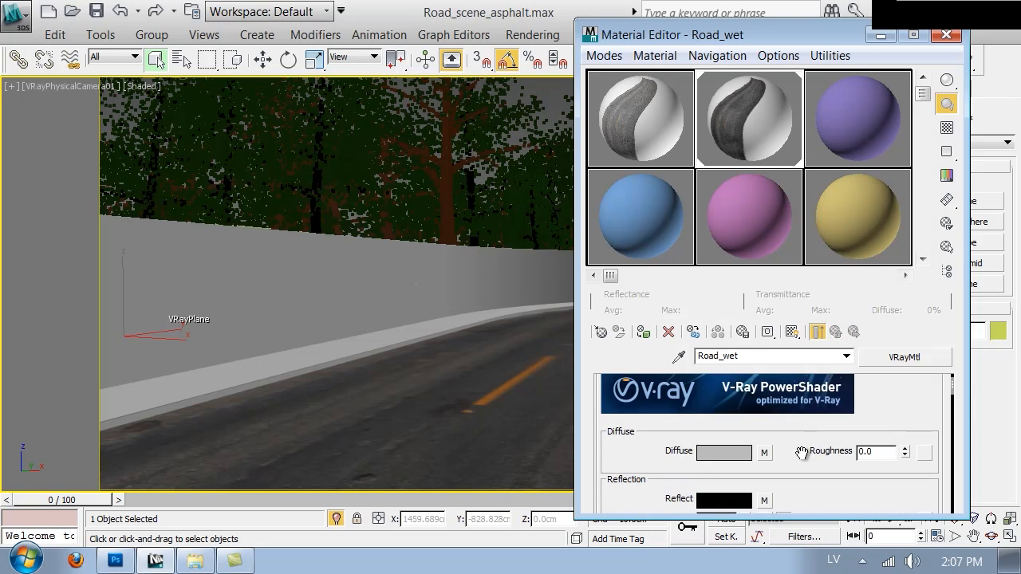
pyautogui.scroll(-4, 801, 452)
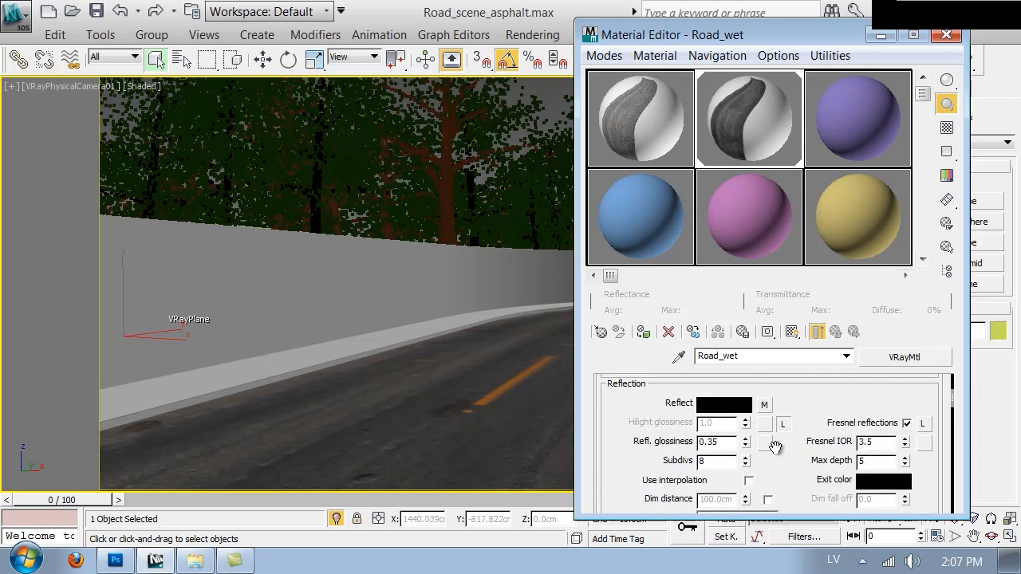
pyautogui.moveTo(746, 445); pyautogui.dragTo(743, 425)
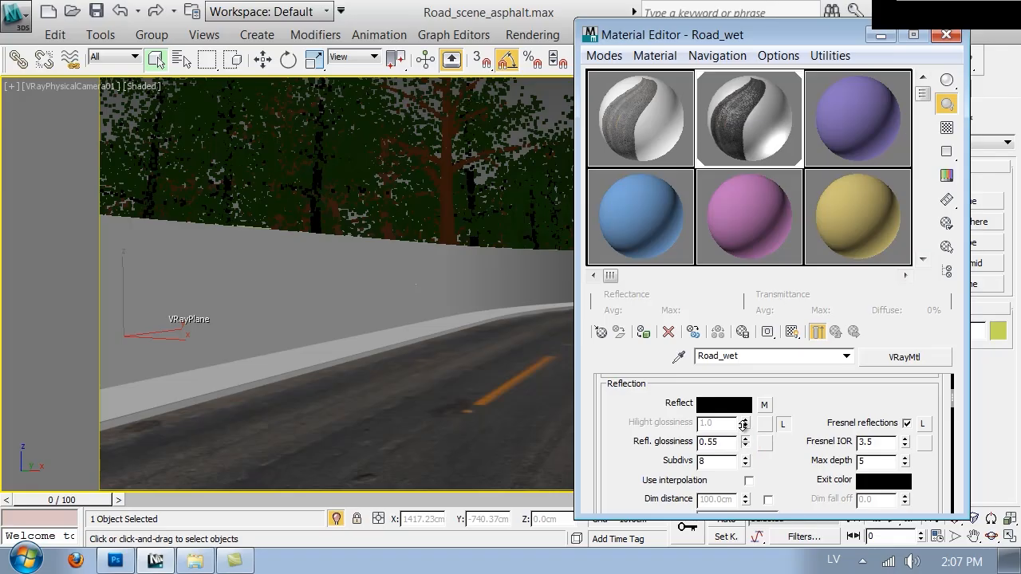
pyautogui.doubleClick(754, 97)
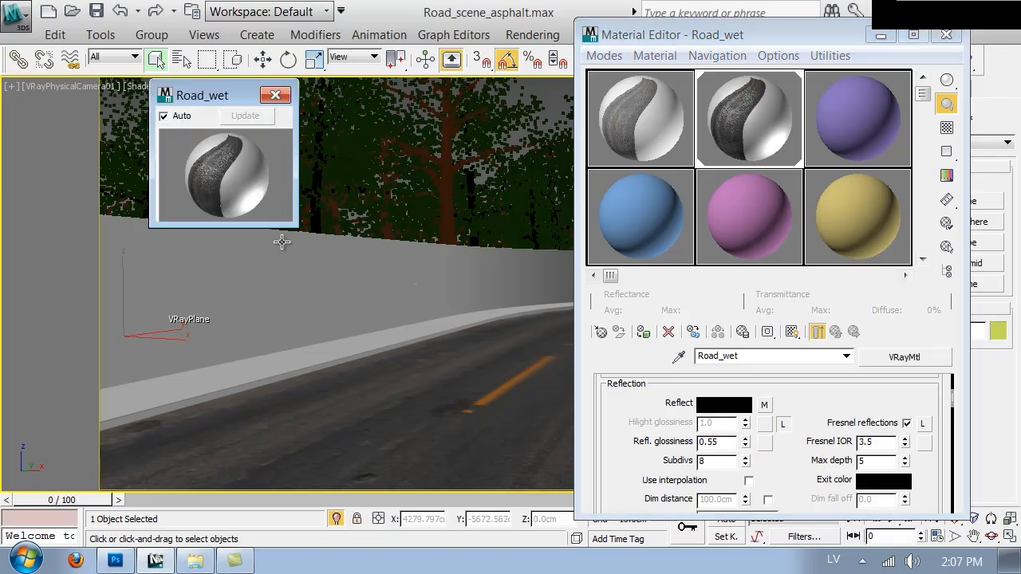
pyautogui.moveTo(286, 221); pyautogui.dragTo(546, 476)
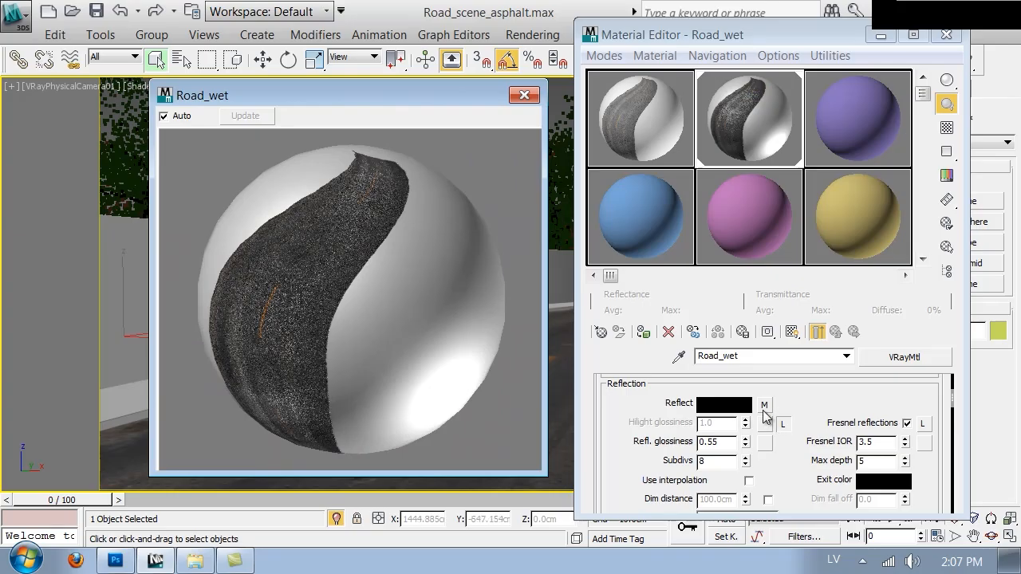
# Step: Set the output RGB Level of Road_wet's reflection bitmap to 1.5
pyautogui.click(764, 405)
pyautogui.scroll(-10, 761, 422)
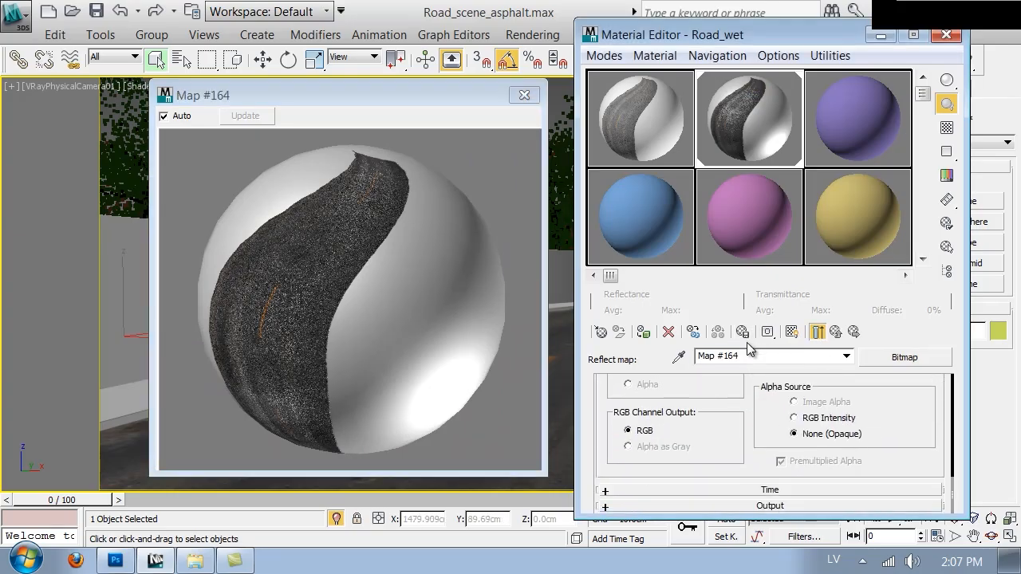
pyautogui.click(848, 506)
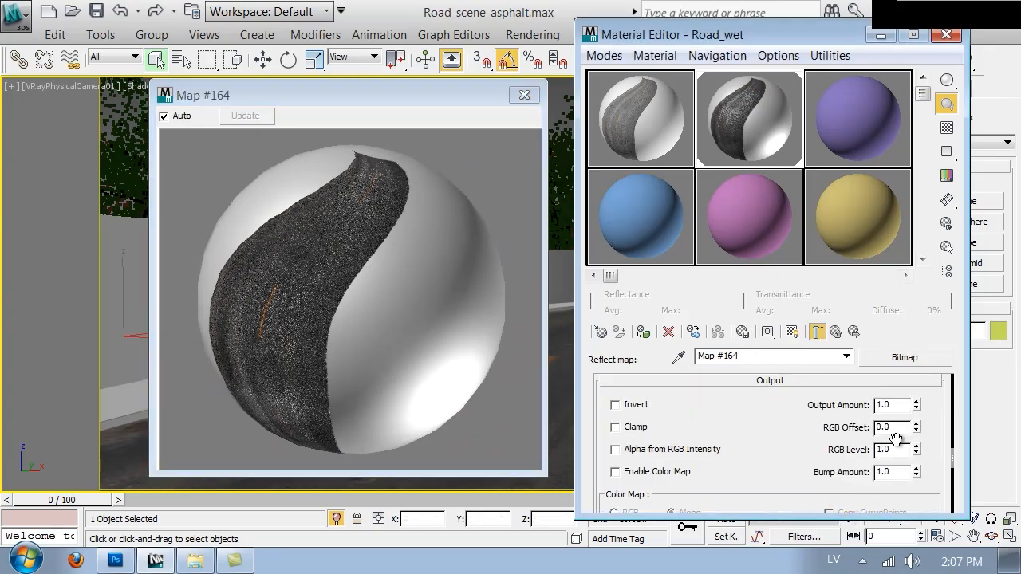
pyautogui.doubleClick(895, 450)
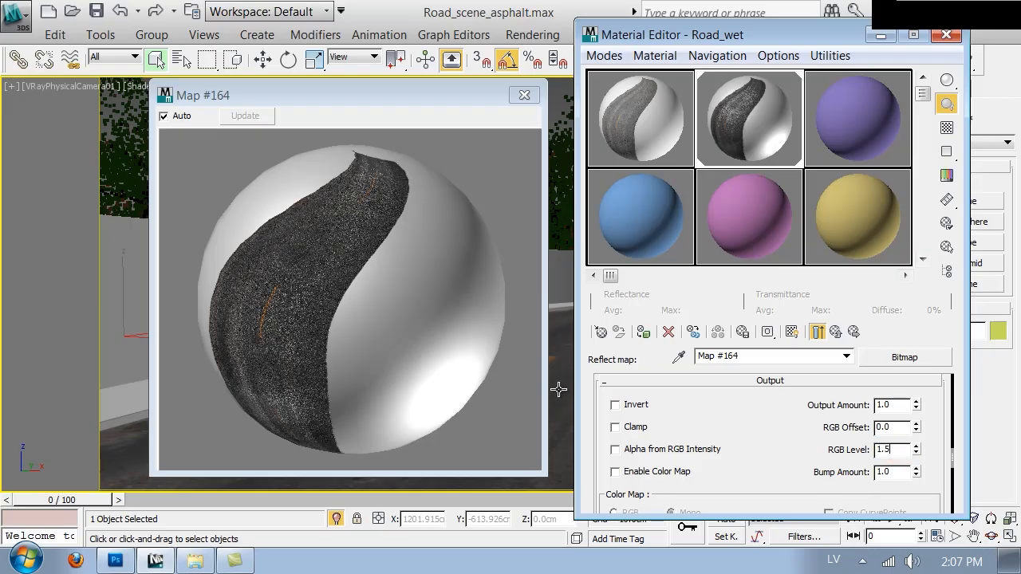
pyautogui.press('Return')
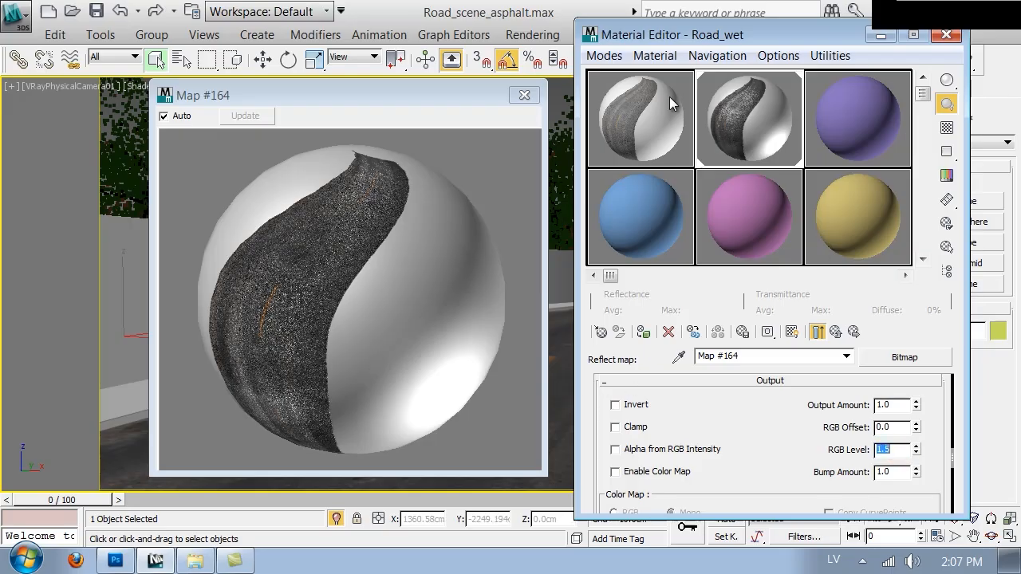
pyautogui.moveTo(753, 38); pyautogui.dragTo(783, 126)
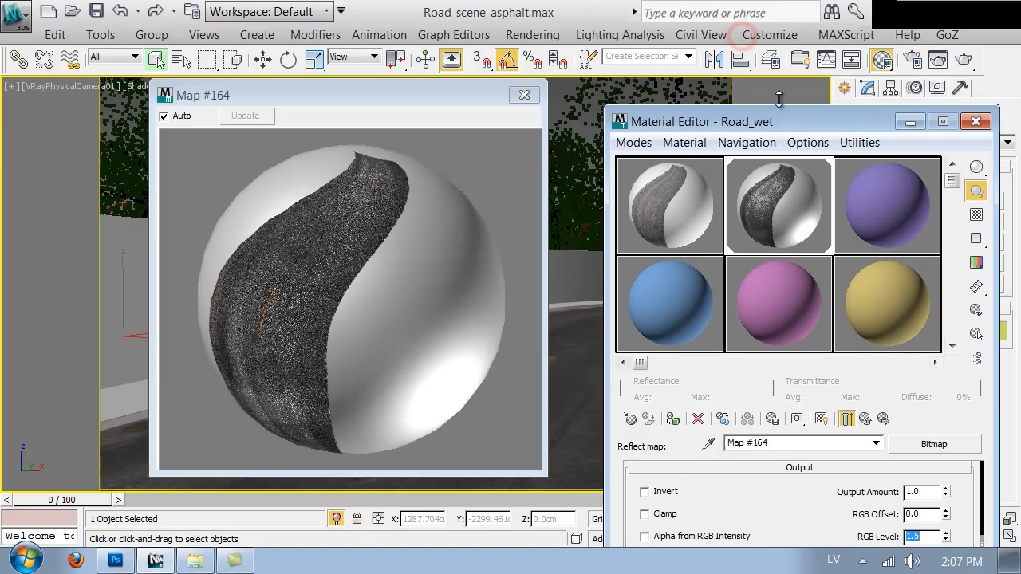
pyautogui.click(973, 59)
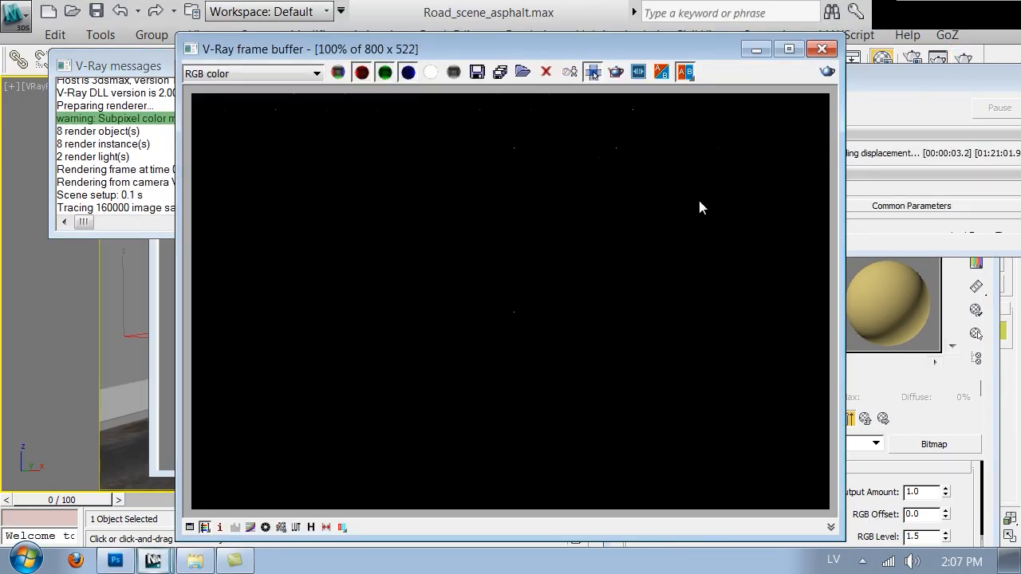
pyautogui.moveTo(938, 74); pyautogui.dragTo(829, 116)
pyautogui.click(963, 145)
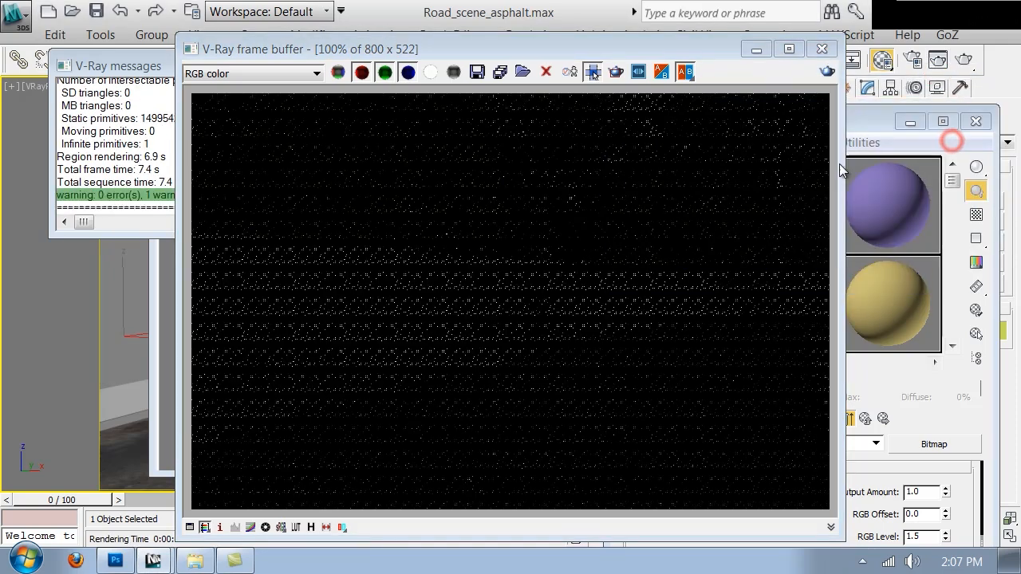
# Step: Return to Road_wet's main level and disable its displacement map
pyautogui.click(957, 431)
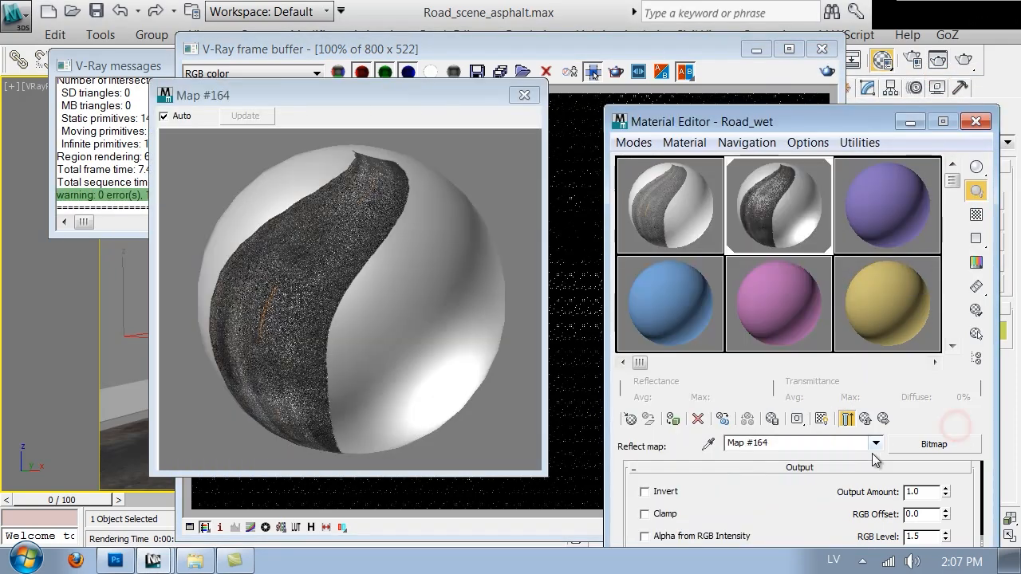
pyautogui.click(846, 419)
pyautogui.moveTo(832, 122); pyautogui.dragTo(827, 47)
pyautogui.scroll(-15, 801, 477)
pyautogui.click(752, 454)
# Step: Run a test render of the road scene with displacement off and stop it partway
pyautogui.click(564, 448)
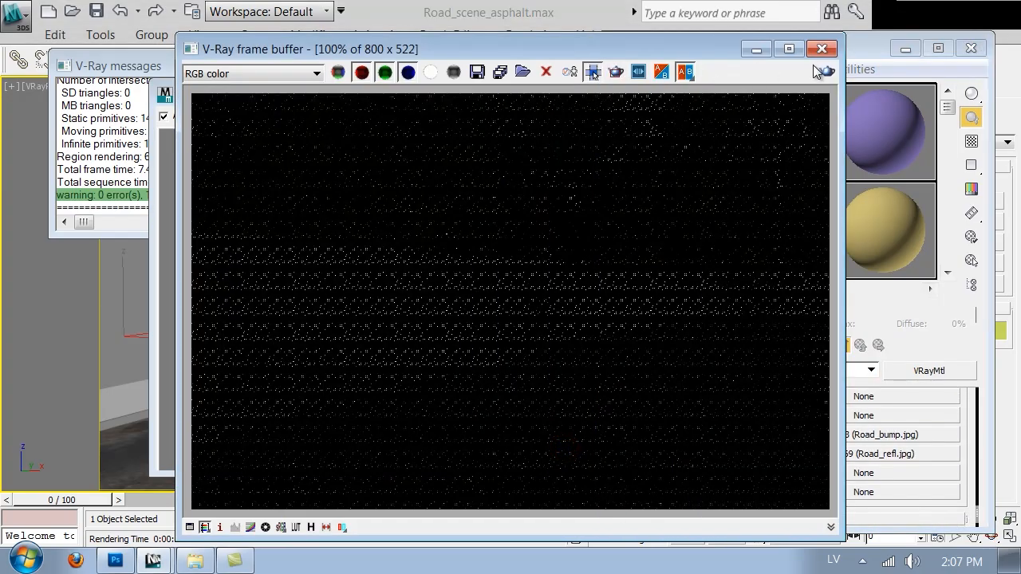
pyautogui.click(826, 71)
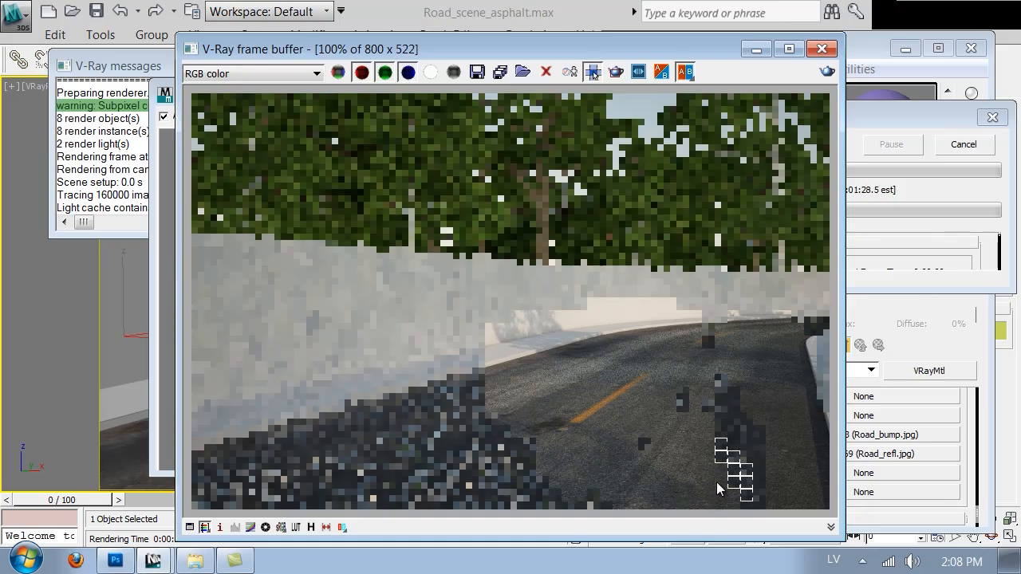
pyautogui.click(954, 137)
# Step: Adjust Road_wet's bump amount and set the Blur of its Road_diffuse_wet.jpg bitmap to 0.1, returning to the main material level
pyautogui.click(968, 456)
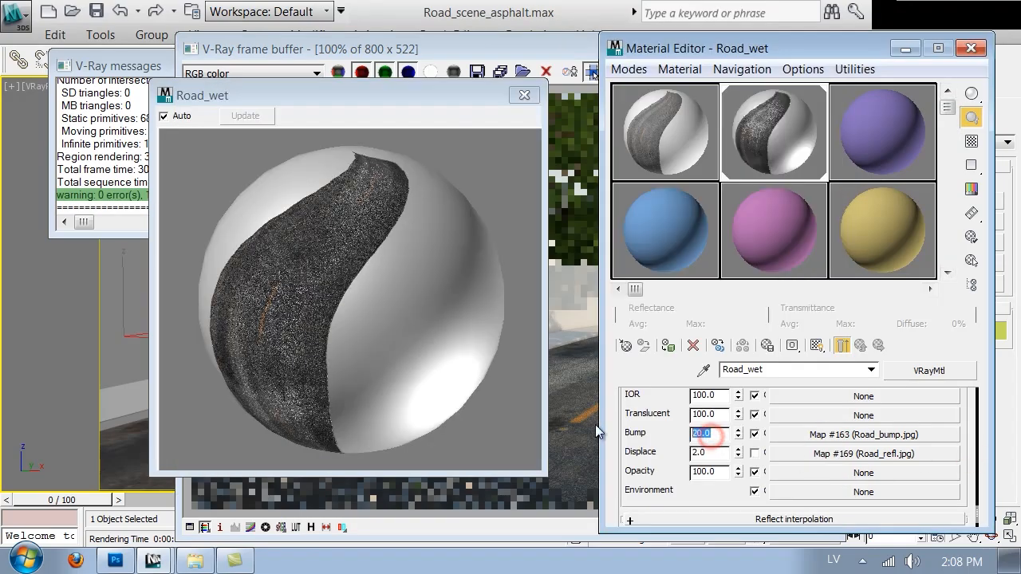
pyautogui.press('Return')
pyautogui.moveTo(659, 404); pyautogui.dragTo(679, 537)
pyautogui.scroll(5, 840, 462)
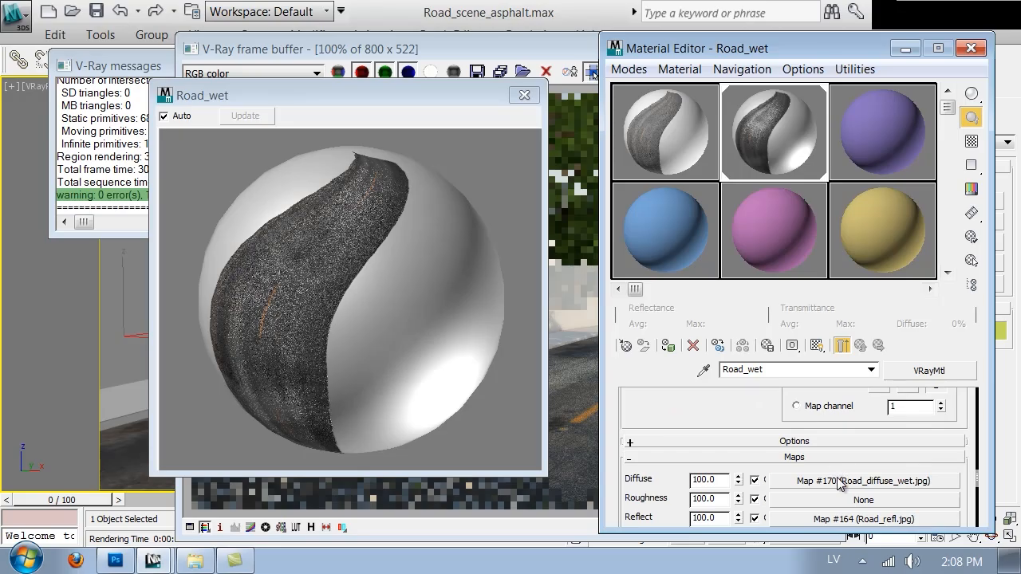
pyautogui.click(840, 481)
pyautogui.scroll(-3, 632, 484)
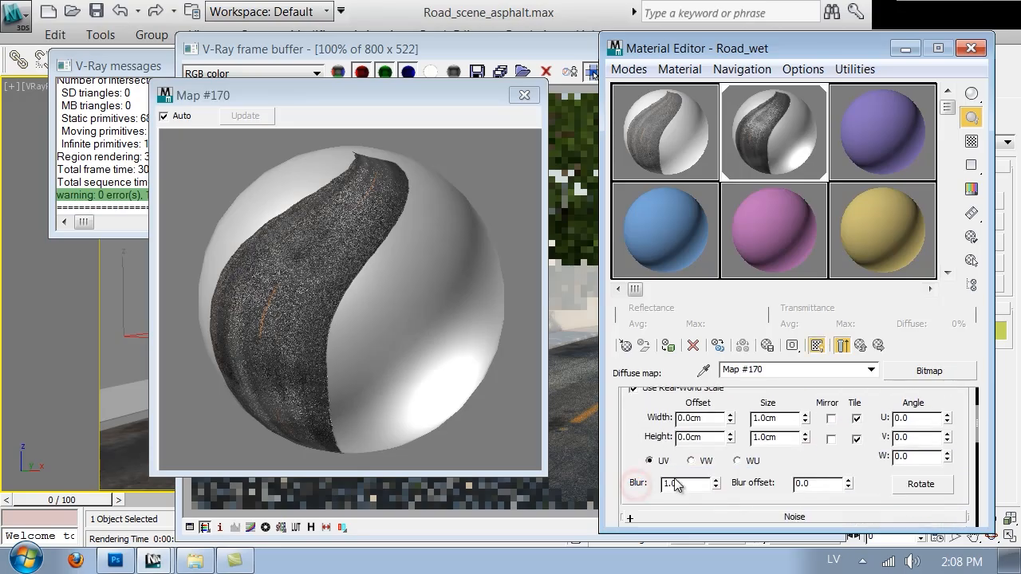
pyautogui.click(862, 345)
# Step: Set Road_wet's reflection glossiness to 0.75, then run a test render and stop it partway
pyautogui.scroll(10, 651, 414)
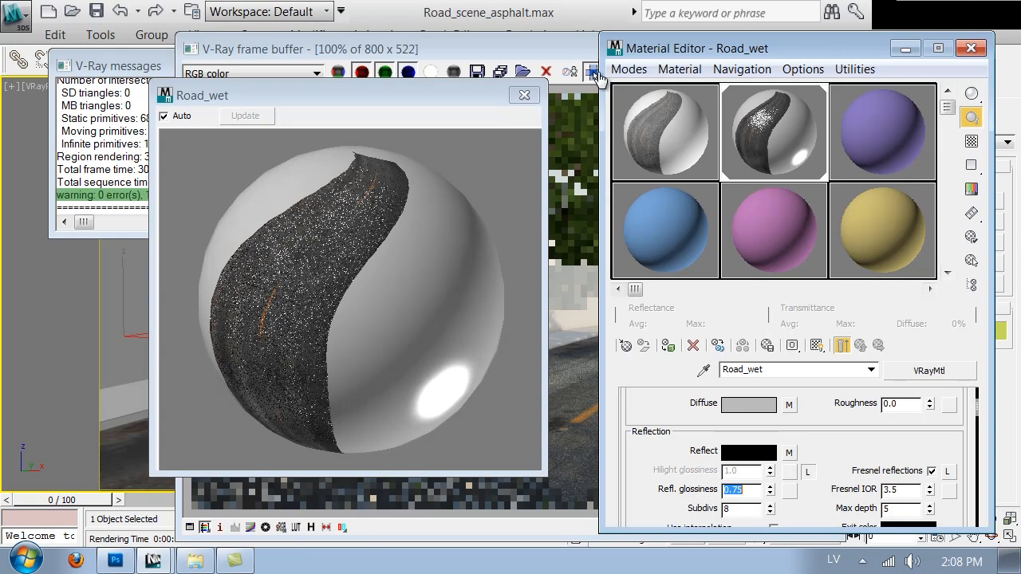
pyautogui.click(577, 48)
pyautogui.click(827, 72)
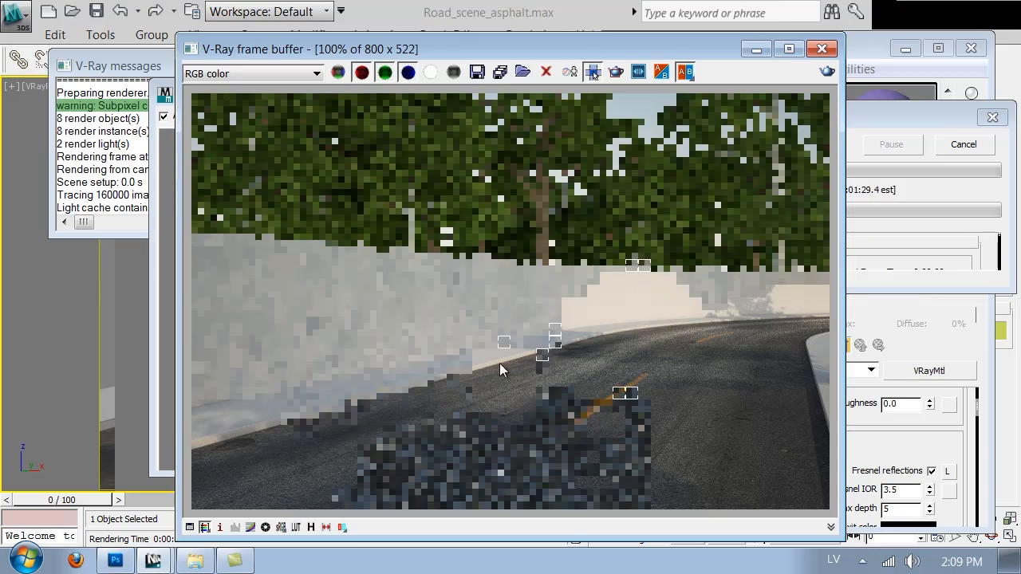
pyautogui.click(964, 145)
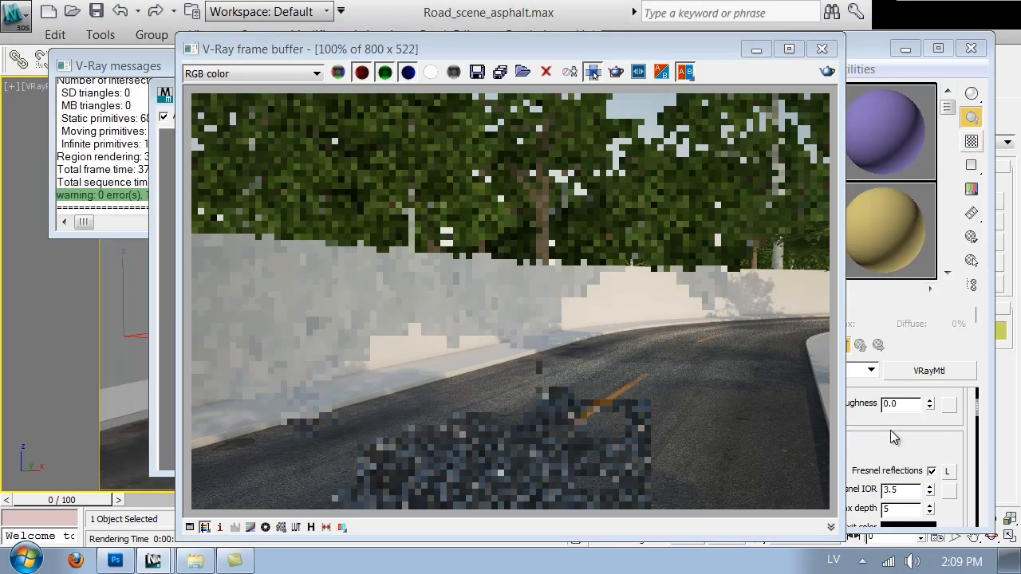
# Step: Set Road_wet's bump amount to 5
pyautogui.click(890, 432)
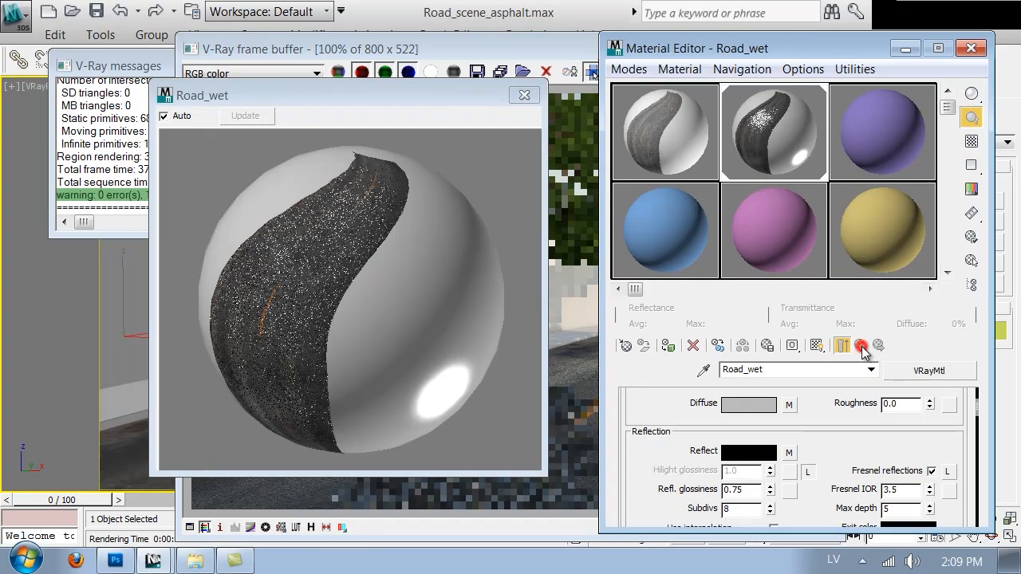
pyautogui.scroll(-10, 822, 447)
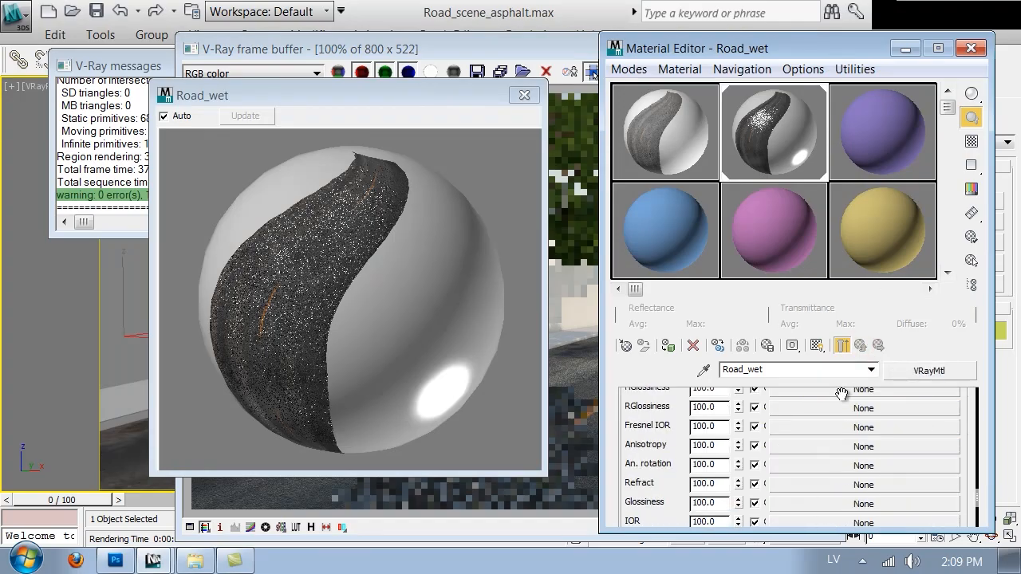
pyautogui.write('5')
pyautogui.press('Return')
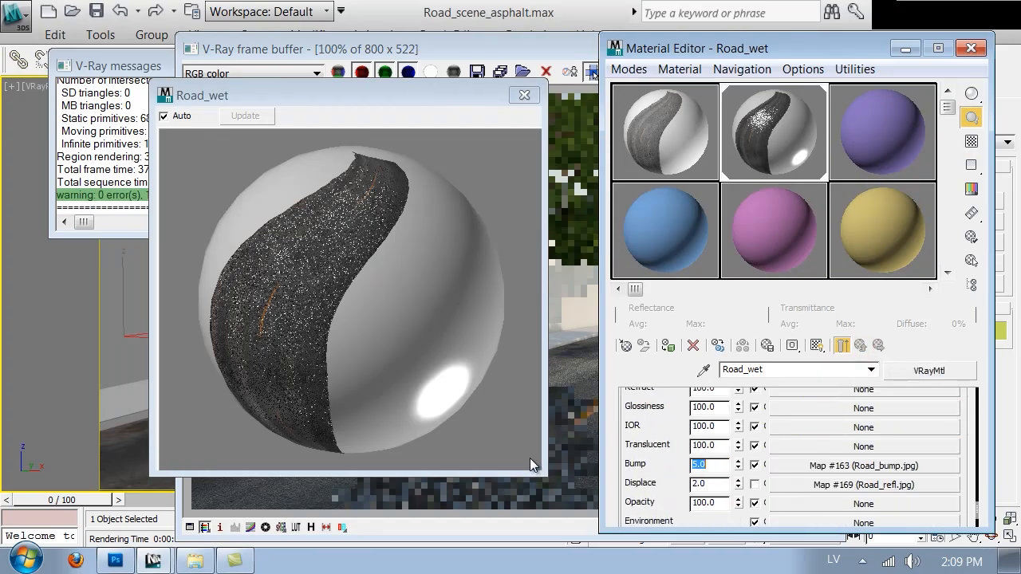
# Step: Set the Blur of the Road_bump.jpg bump map to 0.6 and return to Road_wet's main level
pyautogui.click(817, 466)
pyautogui.scroll(-5, 662, 486)
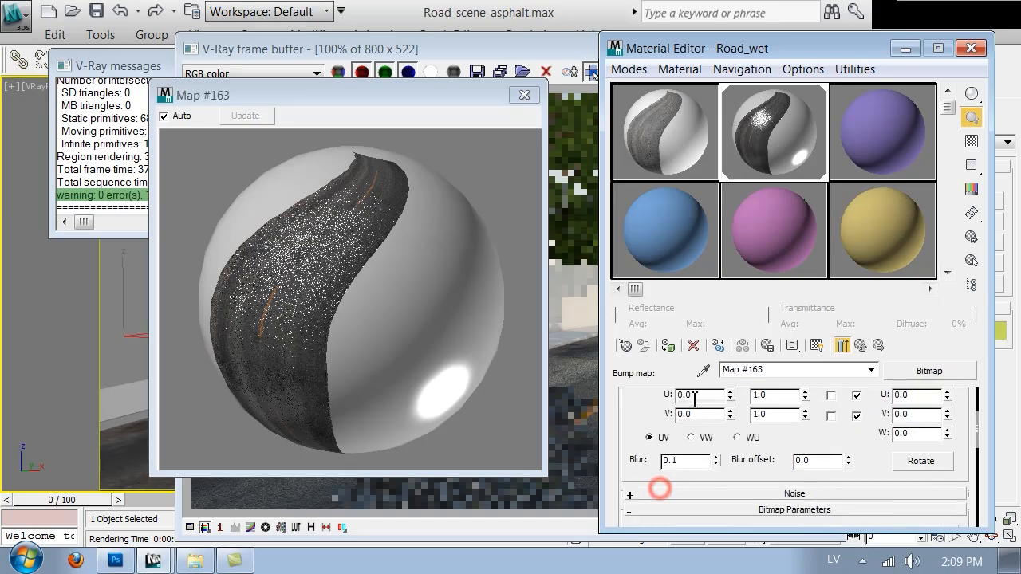
pyautogui.doubleClick(675, 460)
pyautogui.write('0.5')
pyautogui.press('Return')
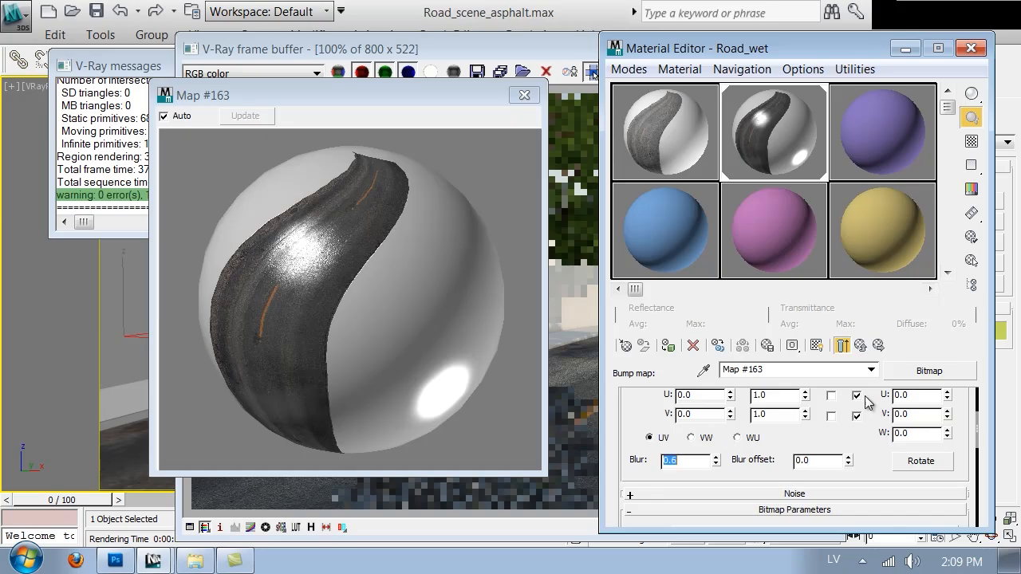
pyautogui.click(862, 348)
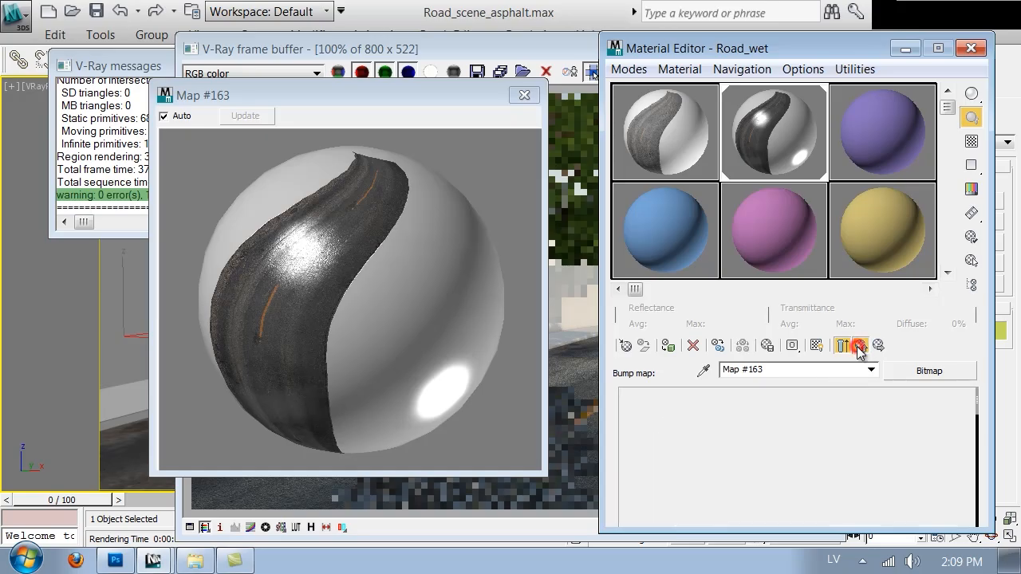
# Step: Convert Road_wet to a VRayBlendMtl, keeping the old material as a sub-material
pyautogui.click(924, 371)
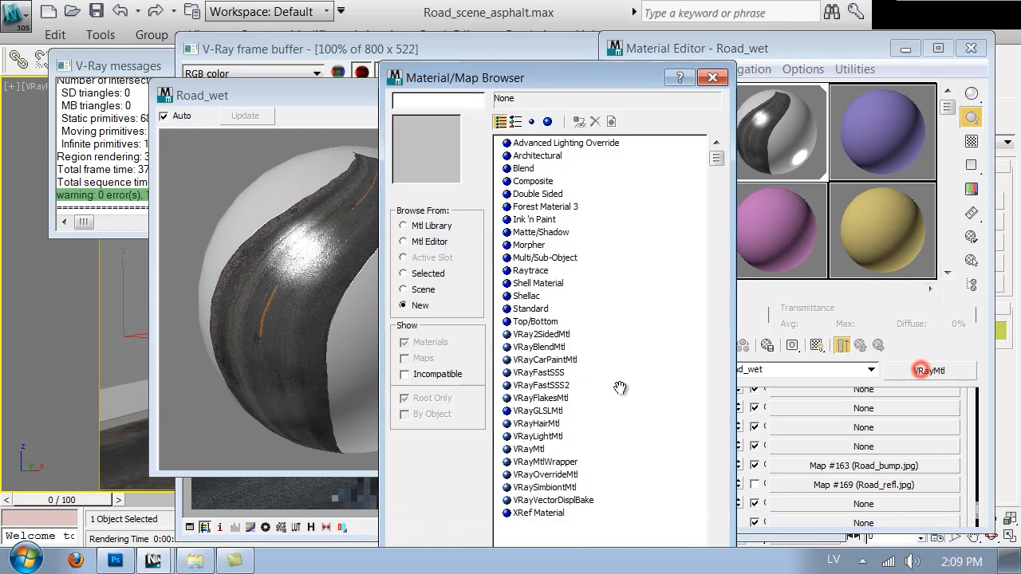
pyautogui.doubleClick(540, 348)
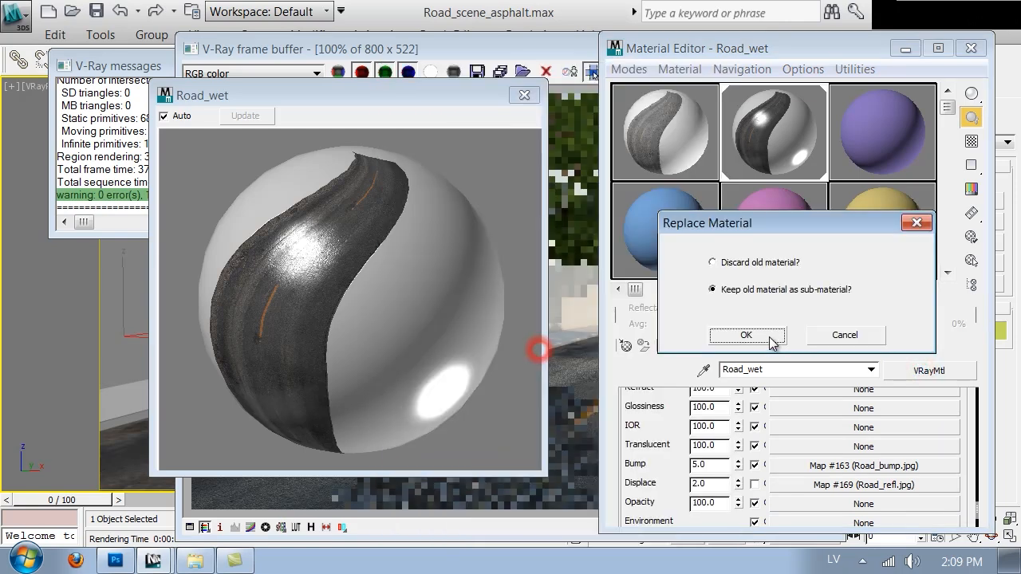
pyautogui.click(533, 338)
# Step: Copy the Road_wet base material and paste it as a copy into the first coat material slot of the blend
pyautogui.moveTo(620, 485); pyautogui.dragTo(634, 417)
pyautogui.rightClick(718, 417)
pyautogui.click(745, 449)
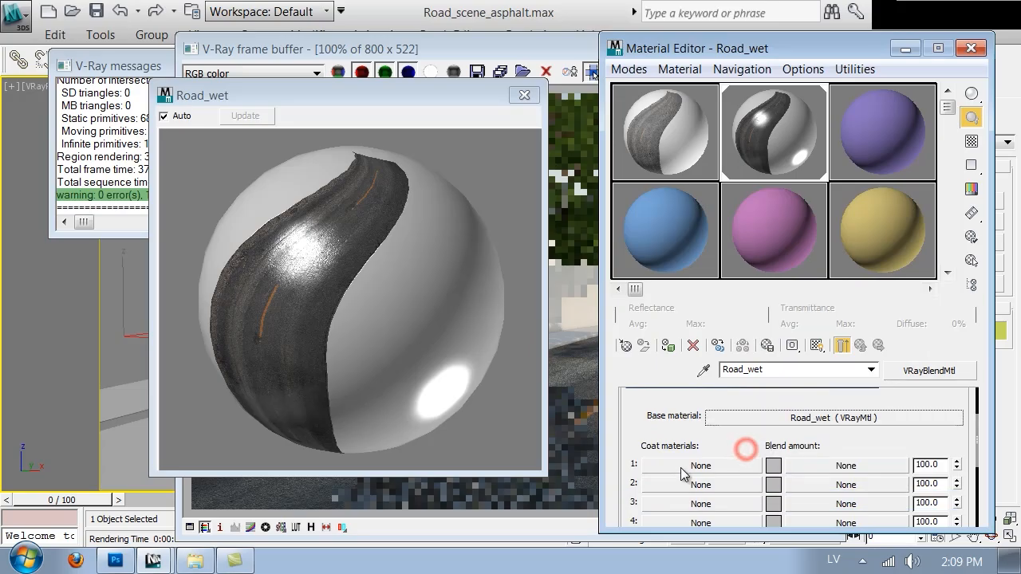
pyautogui.rightClick(682, 467)
pyautogui.click(707, 476)
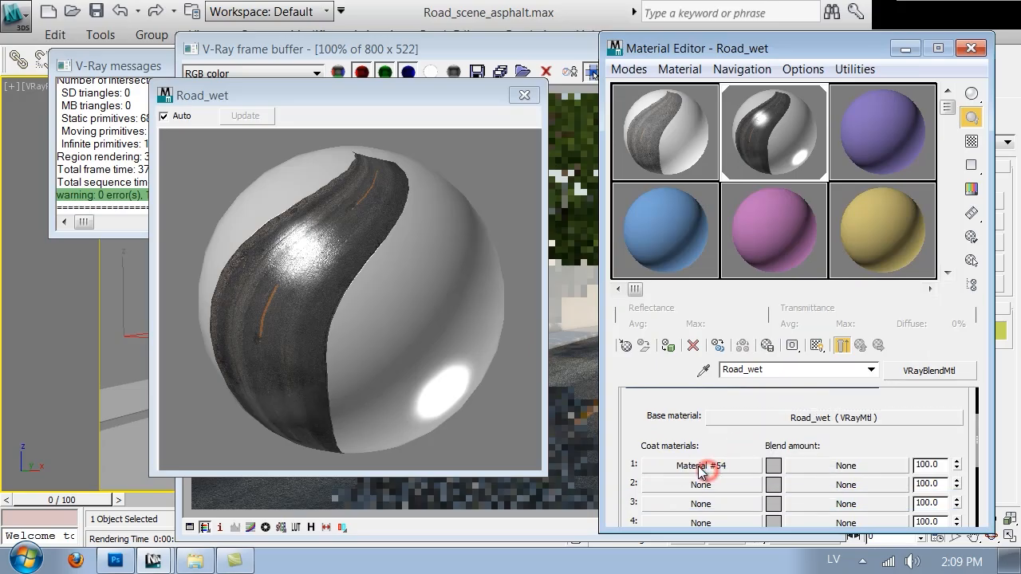
# Step: Set the first coat material's reflection glossiness to 0.99 and show the checkered background in the material preview
pyautogui.click(699, 466)
pyautogui.scroll(15, 644, 429)
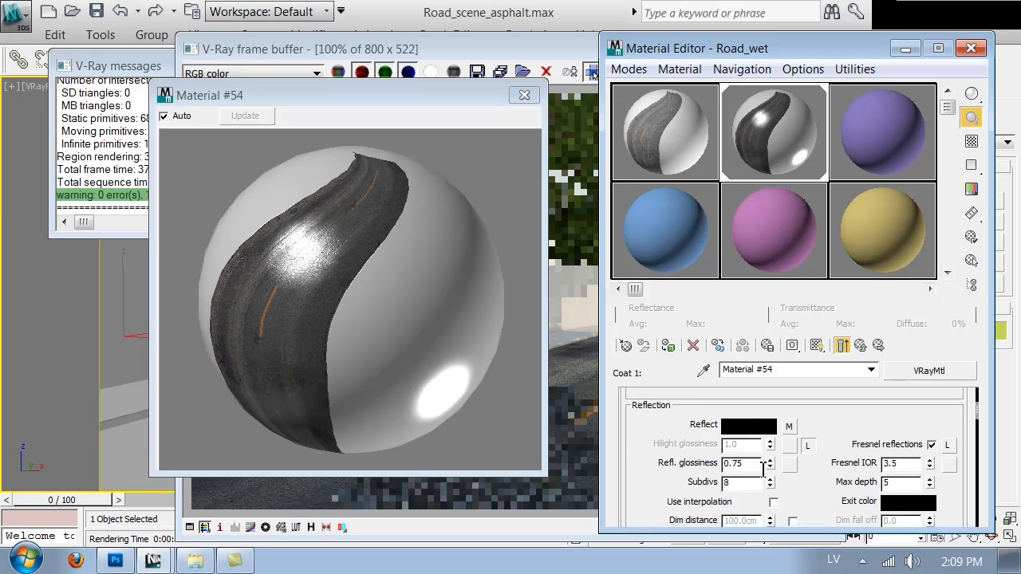
pyautogui.doubleClick(752, 464)
pyautogui.write('.99')
pyautogui.click(972, 142)
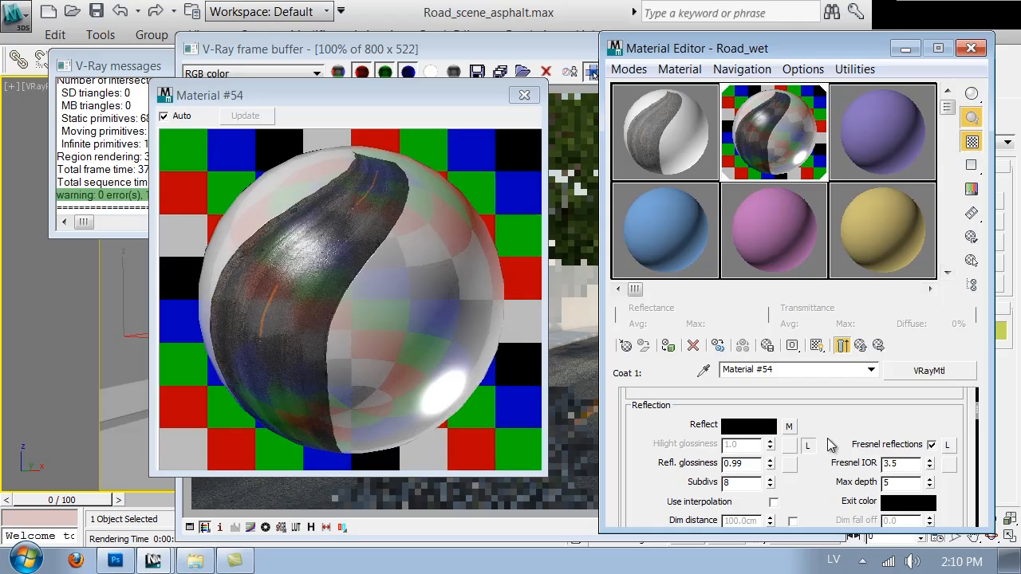
# Step: Inspect the bitmap in the coat material's reflect map, then clear that map from the Reflect slot
pyautogui.click(789, 427)
pyautogui.moveTo(811, 453); pyautogui.dragTo(833, 377)
pyautogui.scroll(-5, 811, 453)
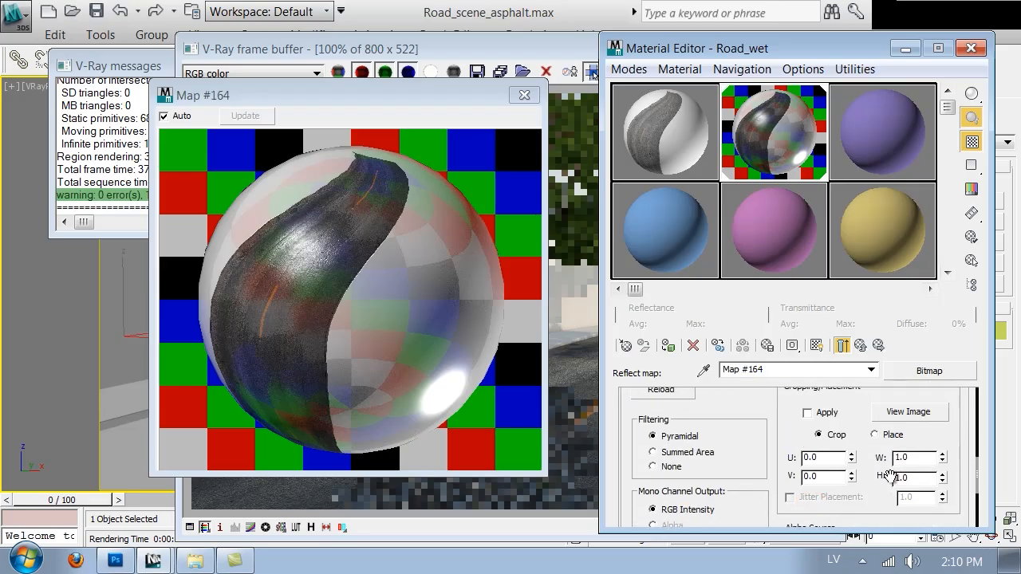
pyautogui.click(861, 345)
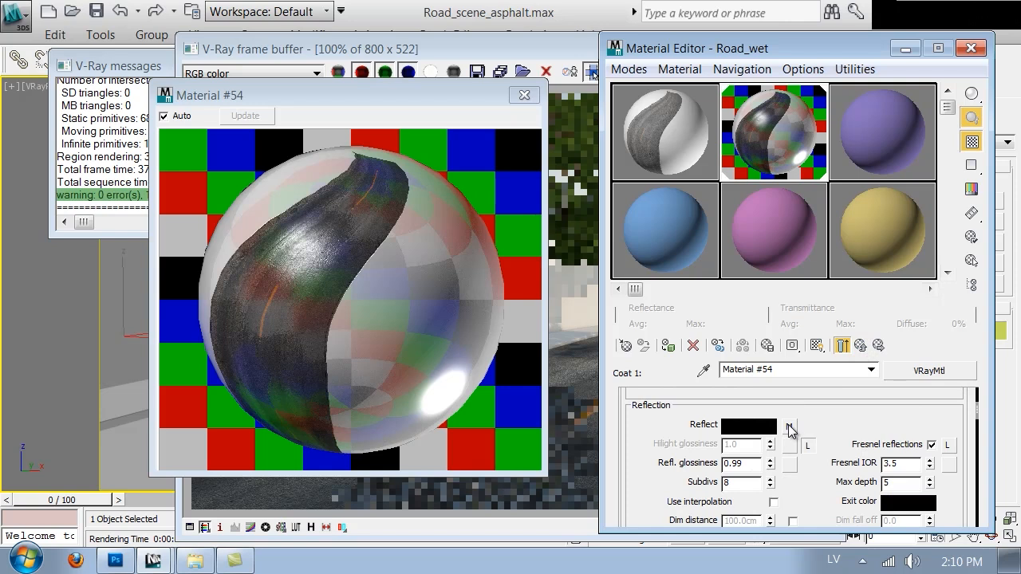
pyautogui.rightClick(789, 429)
pyautogui.click(823, 342)
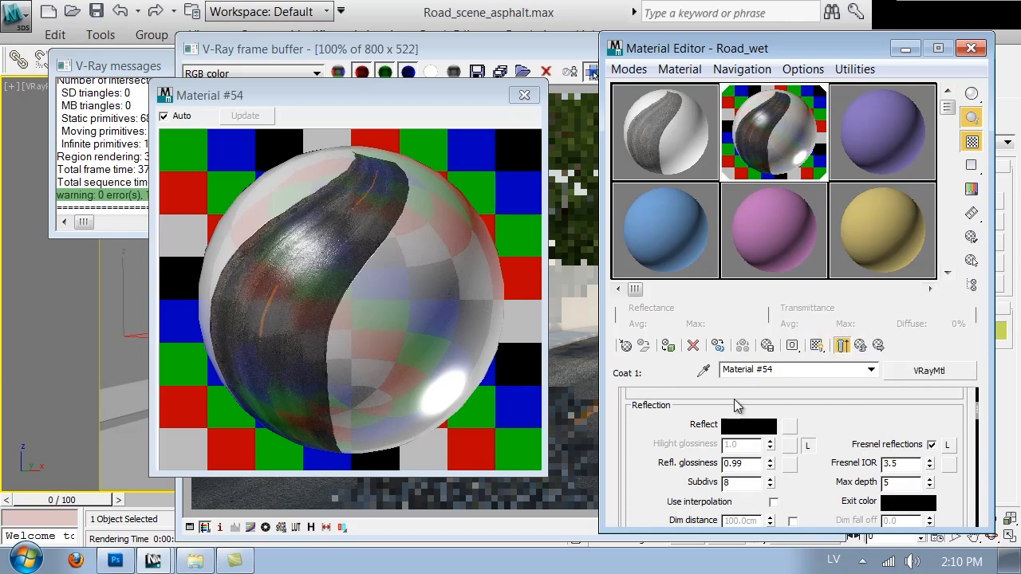
# Step: Set the coat material's reflection color to a light grey with a value of 238
pyautogui.click(748, 425)
pyautogui.click(696, 207)
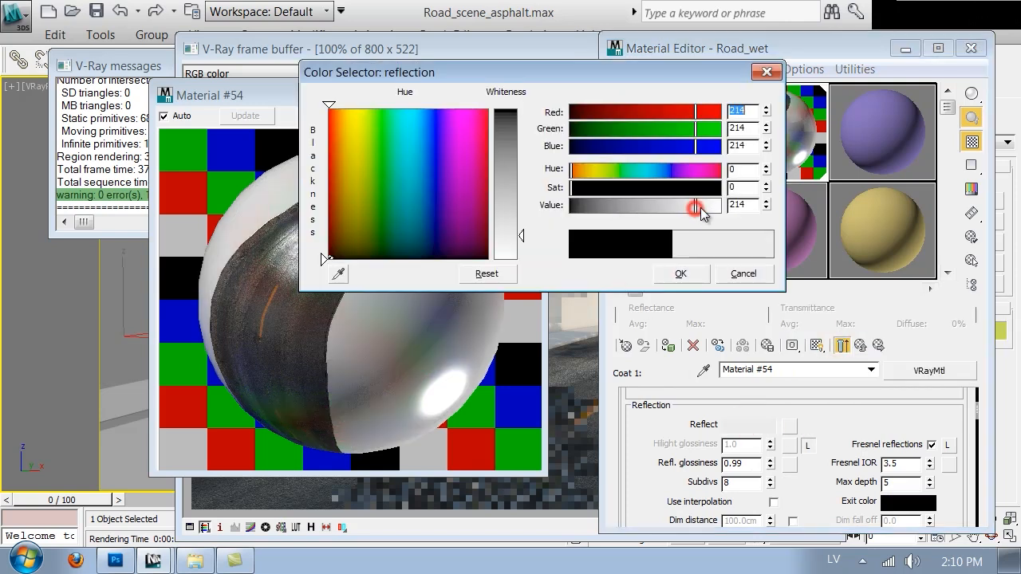
pyautogui.click(701, 208)
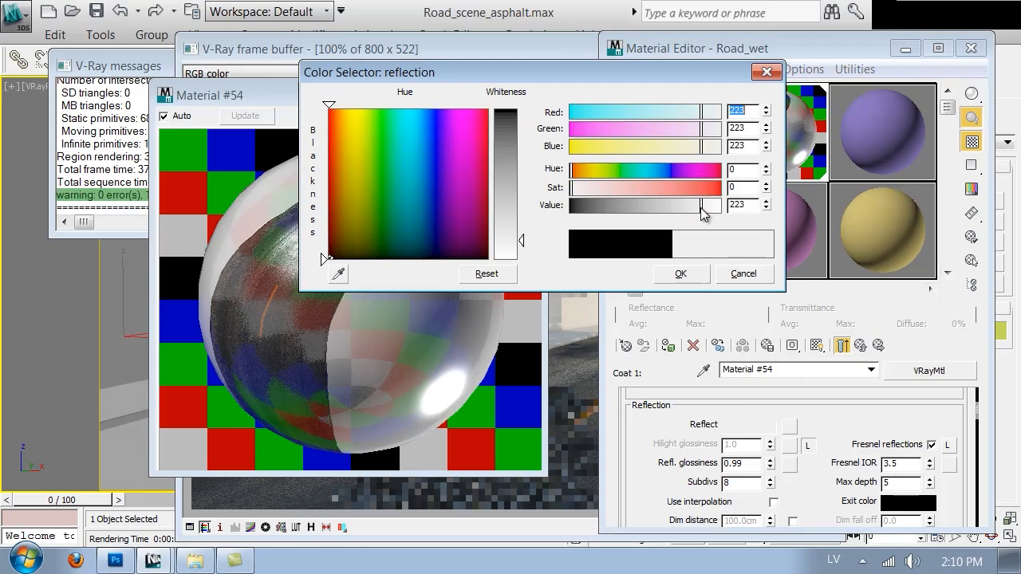
pyautogui.click(709, 206)
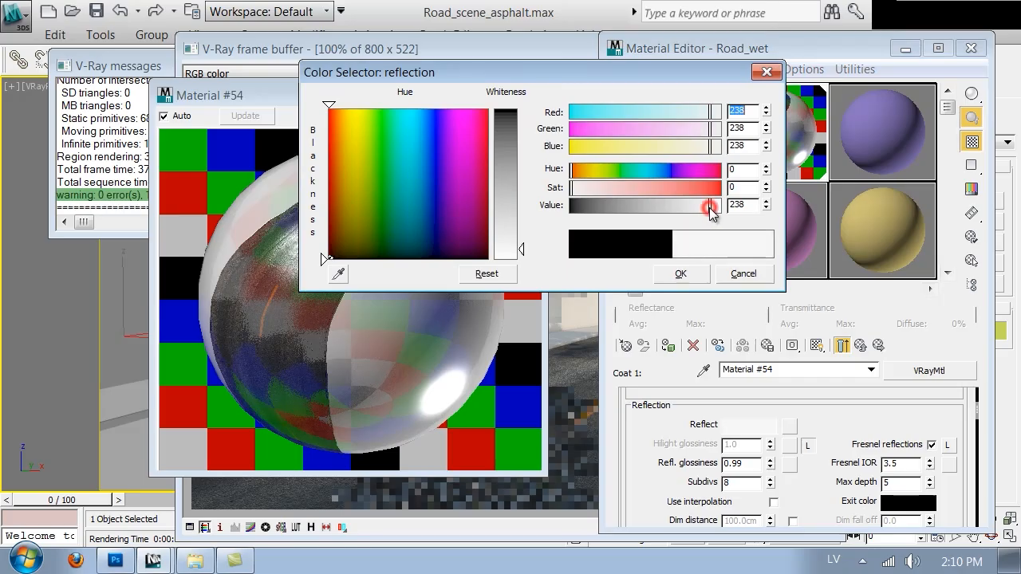
pyautogui.click(680, 275)
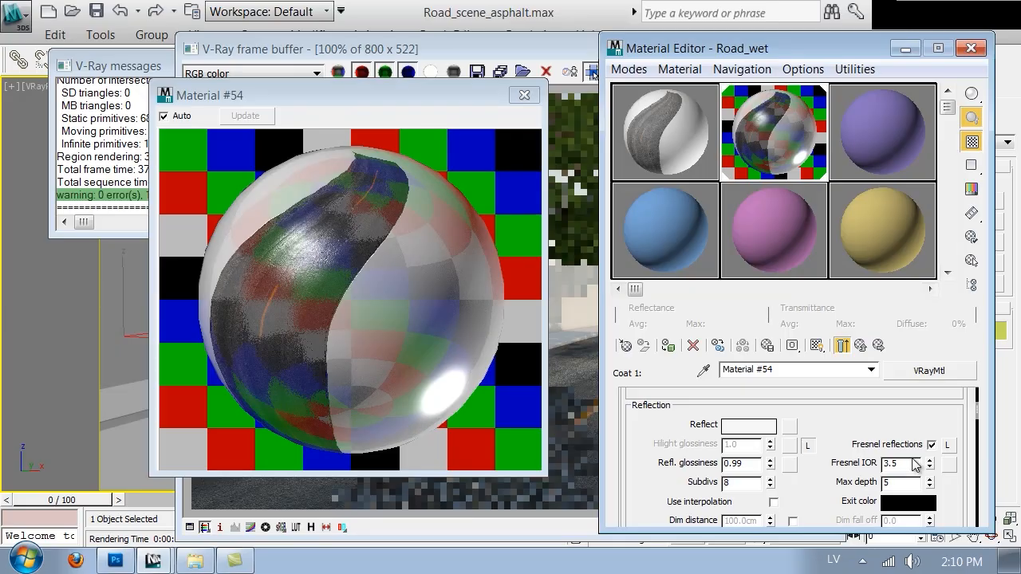
# Step: Set the coat material's Fresnel IOR to 1.33 and its reflection color value to 250, returning to the blend material level
pyautogui.doubleClick(906, 464)
pyautogui.write('1.33')
pyautogui.press('Return')
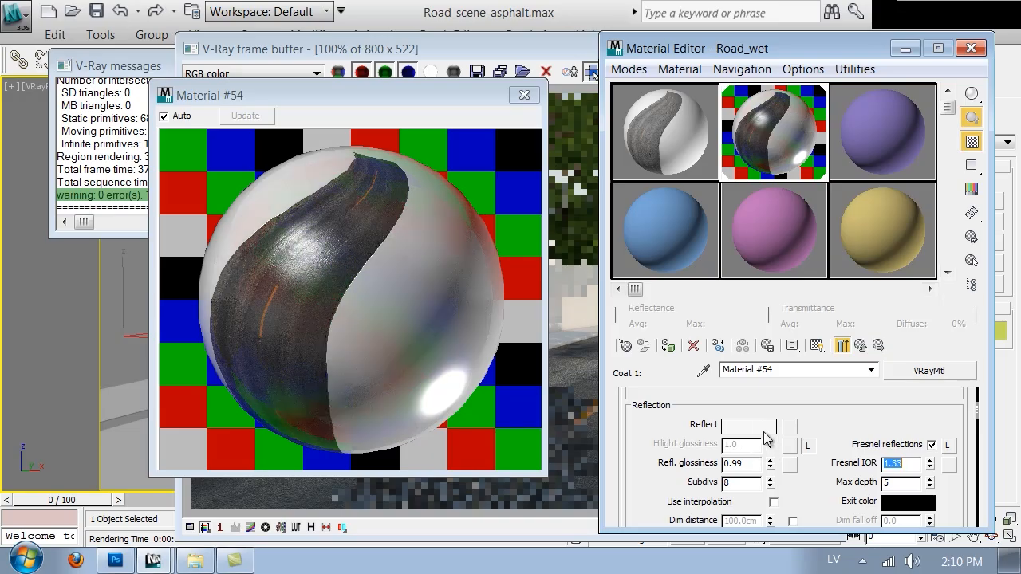
pyautogui.click(764, 430)
pyautogui.click(717, 206)
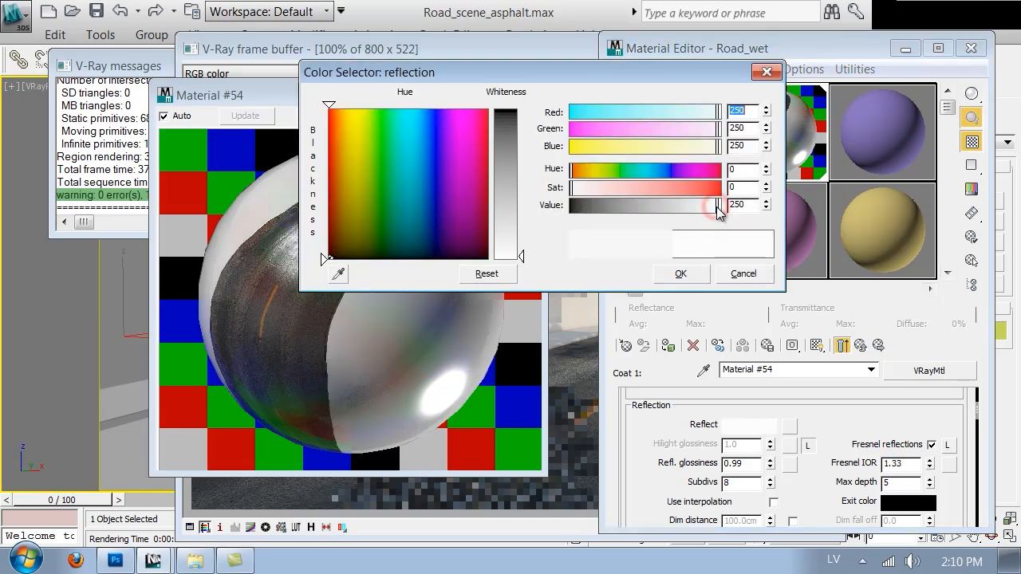
pyautogui.click(679, 272)
pyautogui.click(859, 346)
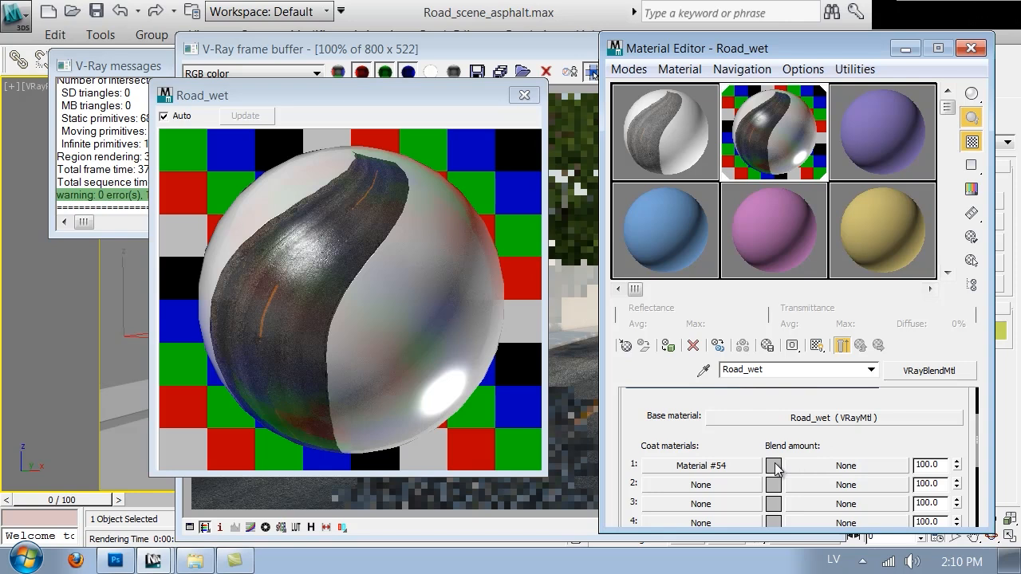
# Step: Switch to Photoshop and add two new empty layers above the Background of Road_diffuse_wet.jpg
pyautogui.click(117, 560)
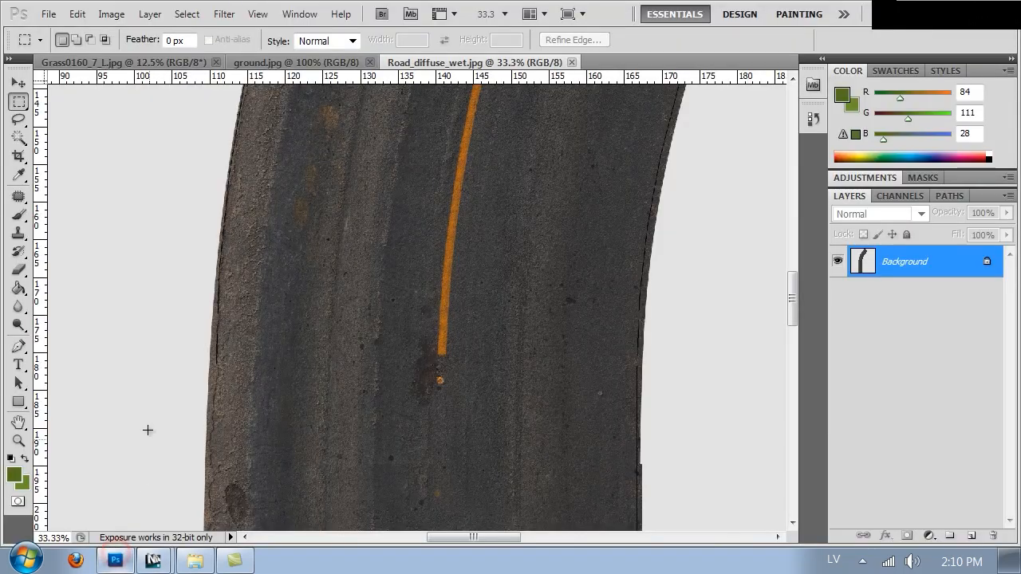
pyautogui.hotkey('ctrl', 'o')
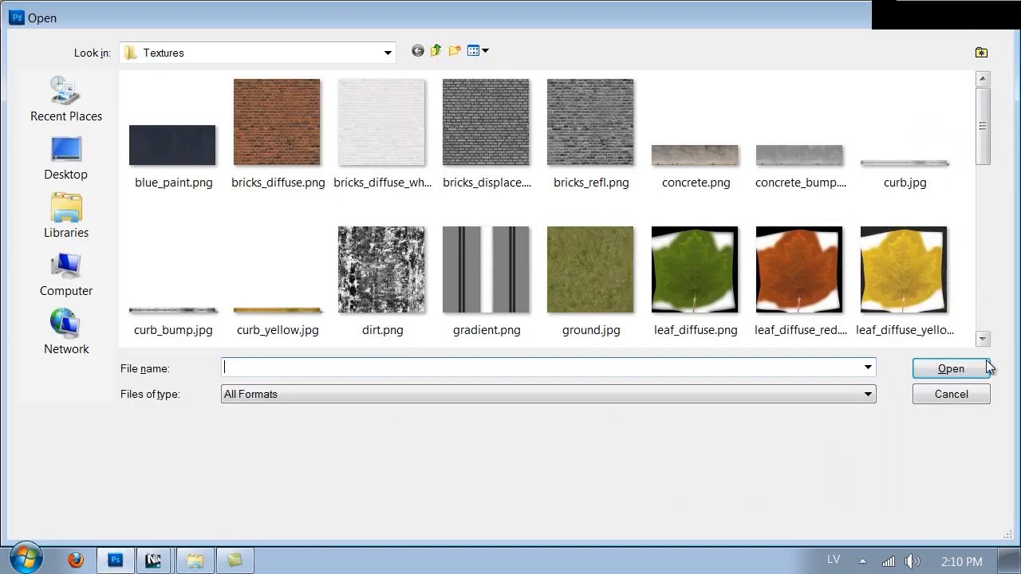
pyautogui.click(959, 394)
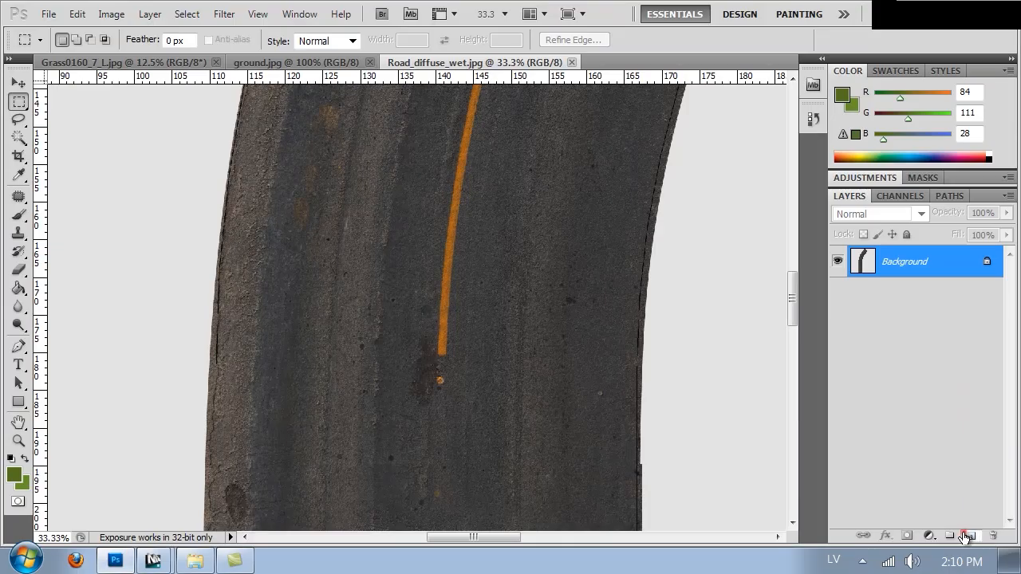
pyautogui.click(965, 537)
pyautogui.hotkey('ctrl', '-')
pyautogui.hotkey('ctrl', '-')
pyautogui.hotkey('ctrl', '-')
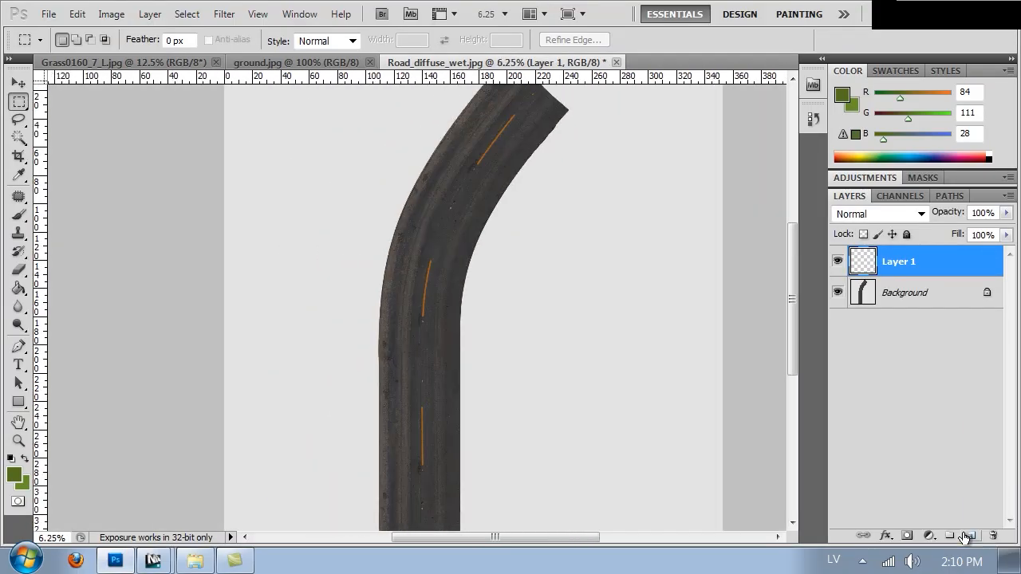
pyautogui.hotkey('ctrl', '+')
pyautogui.hotkey('ctrl', '+')
pyautogui.hotkey('ctrl', '+')
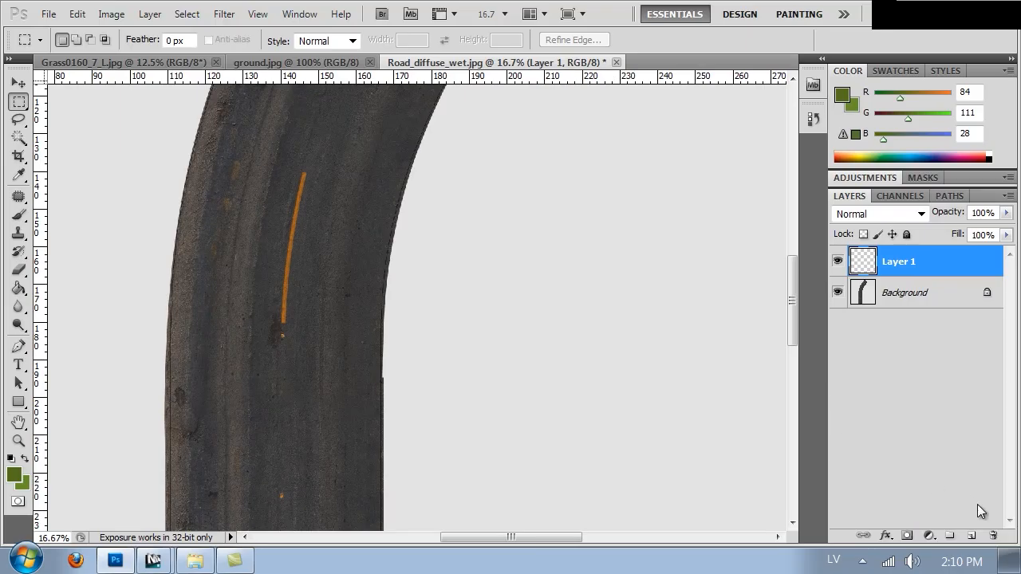
pyautogui.click(971, 535)
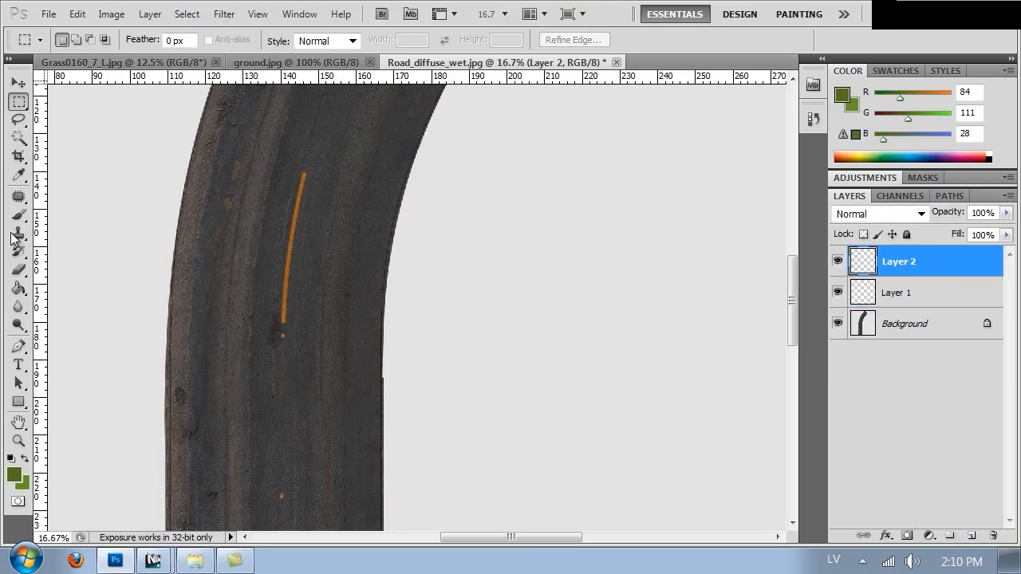
# Step: Set up the Brush tool with a pure white foreground color and a brush size of 360 px
pyautogui.click(19, 214)
pyautogui.click(12, 475)
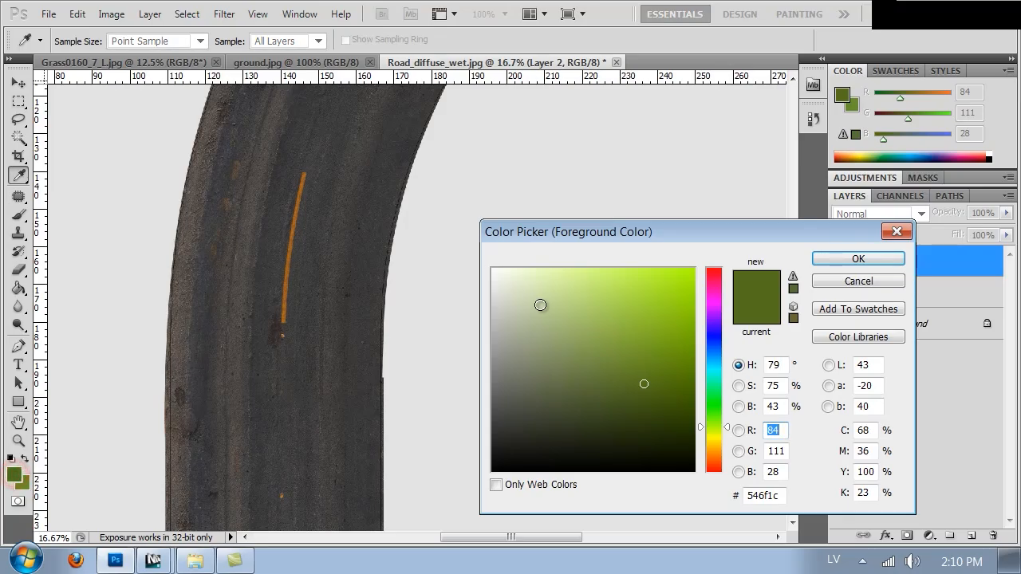
pyautogui.moveTo(535, 299); pyautogui.dragTo(490, 267)
pyautogui.click(839, 260)
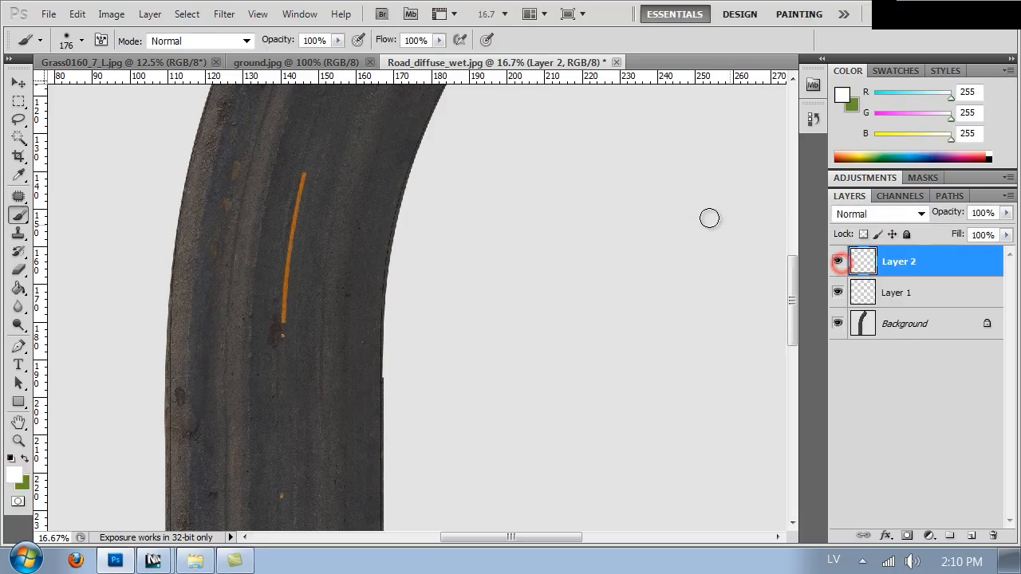
pyautogui.rightClick(343, 226)
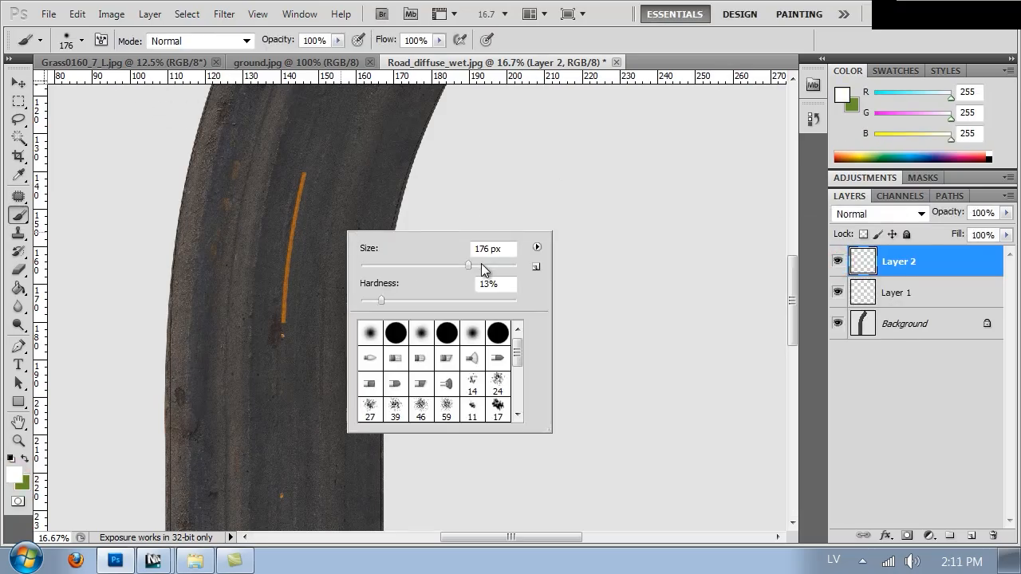
pyautogui.moveTo(429, 287); pyautogui.dragTo(471, 283)
# Step: Paint irregular white puddle patches on Layer 2 along both road edges, beside the center line and in the wheel tracks
pyautogui.moveTo(183, 418)
pyautogui.mouseDown()
pyautogui.moveTo(171, 343)
pyautogui.moveTo(183, 413)
pyautogui.moveTo(167, 418)
pyautogui.moveTo(155, 314)
pyautogui.moveTo(170, 361)
pyautogui.mouseUp()
pyautogui.moveTo(228, 250)
pyautogui.mouseDown()
pyautogui.moveTo(220, 335)
pyautogui.moveTo(215, 310)
pyautogui.mouseUp()
pyautogui.moveTo(250, 391); pyautogui.dragTo(252, 307)
pyautogui.moveTo(255, 269)
pyautogui.mouseDown()
pyautogui.moveTo(250, 406)
pyautogui.moveTo(255, 353)
pyautogui.moveTo(246, 388)
pyautogui.mouseUp()
pyautogui.moveTo(255, 218); pyautogui.dragTo(238, 350)
pyautogui.moveTo(195, 311)
pyautogui.mouseDown()
pyautogui.moveTo(203, 230)
pyautogui.moveTo(148, 348)
pyautogui.moveTo(201, 205)
pyautogui.mouseUp()
pyautogui.moveTo(247, 121); pyautogui.dragTo(195, 196)
pyautogui.moveTo(314, 129)
pyautogui.mouseDown()
pyautogui.moveTo(292, 177)
pyautogui.moveTo(319, 144)
pyautogui.moveTo(295, 160)
pyautogui.moveTo(286, 187)
pyautogui.moveTo(290, 173)
pyautogui.mouseUp()
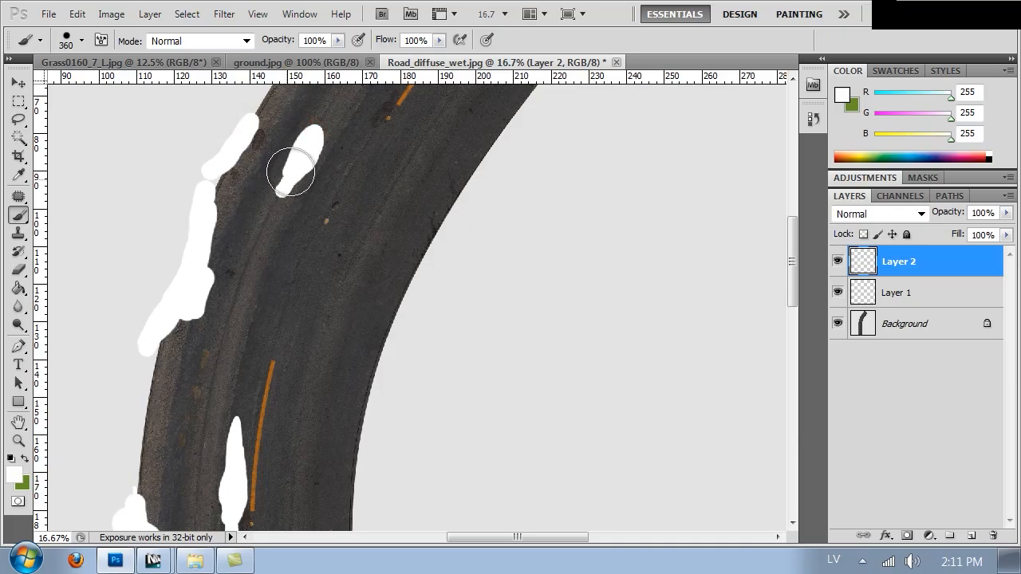
pyautogui.press('space')
pyautogui.moveTo(267, 458); pyautogui.dragTo(284, 295)
pyautogui.moveTo(281, 376); pyautogui.dragTo(291, 212)
pyautogui.moveTo(288, 412); pyautogui.dragTo(311, 210)
pyautogui.moveTo(301, 383)
pyautogui.mouseDown()
pyautogui.moveTo(290, 315)
pyautogui.moveTo(306, 205)
pyautogui.moveTo(303, 257)
pyautogui.moveTo(312, 218)
pyautogui.moveTo(307, 250)
pyautogui.mouseUp()
pyautogui.moveTo(244, 307)
pyautogui.mouseDown()
pyautogui.moveTo(214, 291)
pyautogui.moveTo(194, 218)
pyautogui.moveTo(199, 335)
pyautogui.moveTo(234, 296)
pyautogui.moveTo(214, 333)
pyautogui.moveTo(228, 294)
pyautogui.moveTo(202, 244)
pyautogui.mouseUp()
pyautogui.moveTo(266, 185); pyautogui.dragTo(272, 395)
pyautogui.moveTo(413, 337)
pyautogui.mouseDown()
pyautogui.moveTo(388, 276)
pyautogui.moveTo(429, 133)
pyautogui.moveTo(417, 256)
pyautogui.moveTo(430, 321)
pyautogui.moveTo(439, 308)
pyautogui.mouseUp()
pyautogui.moveTo(449, 91); pyautogui.dragTo(458, 288)
pyautogui.moveTo(458, 232); pyautogui.dragTo(455, 287)
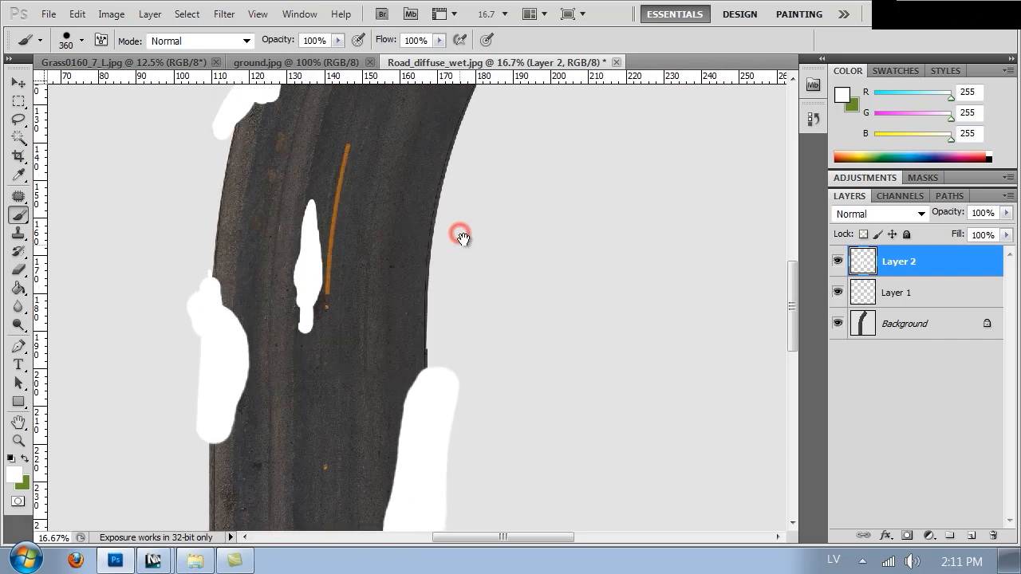
pyautogui.moveTo(469, 212); pyautogui.dragTo(457, 268)
pyautogui.moveTo(294, 374)
pyautogui.mouseDown()
pyautogui.moveTo(300, 350)
pyautogui.moveTo(288, 422)
pyautogui.mouseUp()
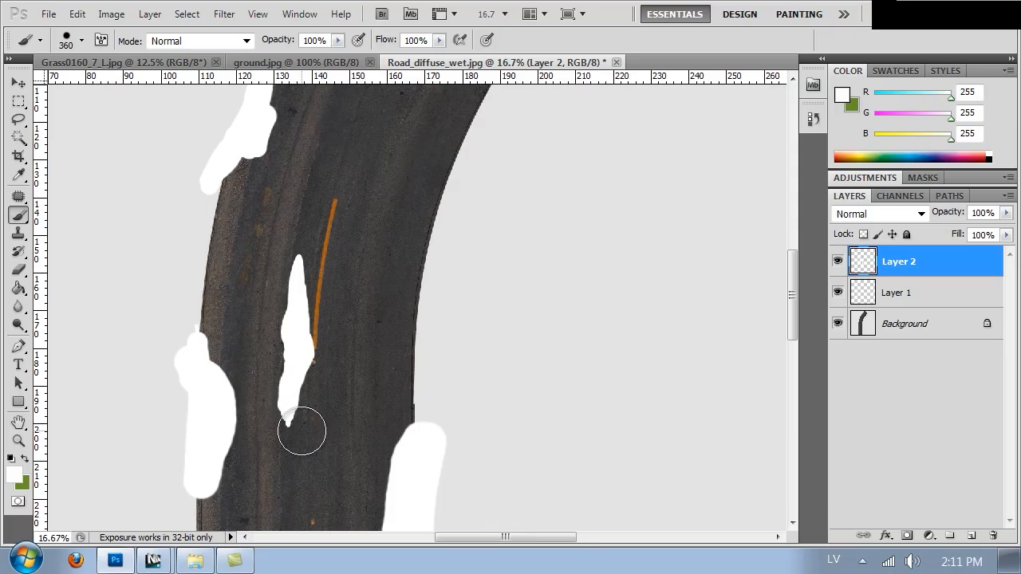
pyautogui.moveTo(412, 257); pyautogui.dragTo(358, 399)
pyautogui.moveTo(405, 280)
pyautogui.mouseDown()
pyautogui.moveTo(382, 343)
pyautogui.moveTo(419, 274)
pyautogui.moveTo(506, 171)
pyautogui.moveTo(436, 251)
pyautogui.moveTo(388, 393)
pyautogui.mouseUp()
pyautogui.moveTo(366, 171)
pyautogui.mouseDown()
pyautogui.moveTo(372, 119)
pyautogui.moveTo(331, 206)
pyautogui.mouseUp()
pyautogui.moveTo(236, 209); pyautogui.dragTo(269, 113)
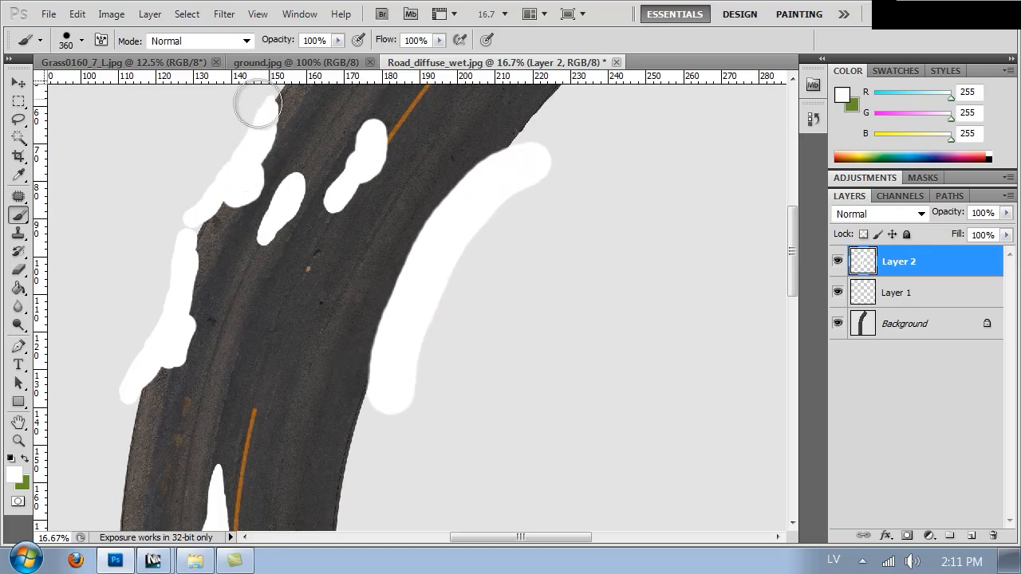
pyautogui.hotkey('ctrl', '-')
pyautogui.hotkey('ctrl', '-')
pyautogui.hotkey('ctrl', '-')
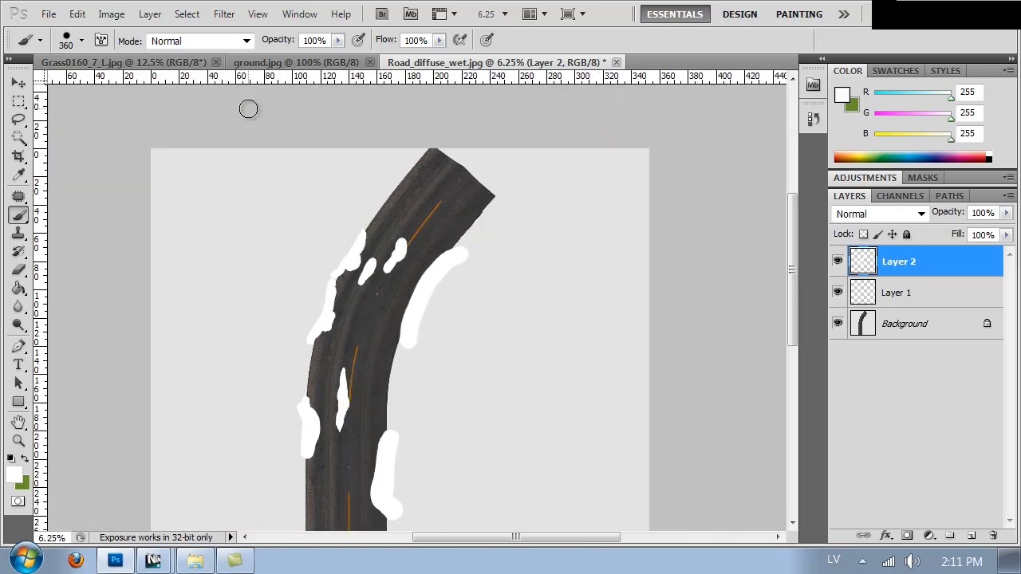
pyautogui.moveTo(440, 360); pyautogui.dragTo(467, 237)
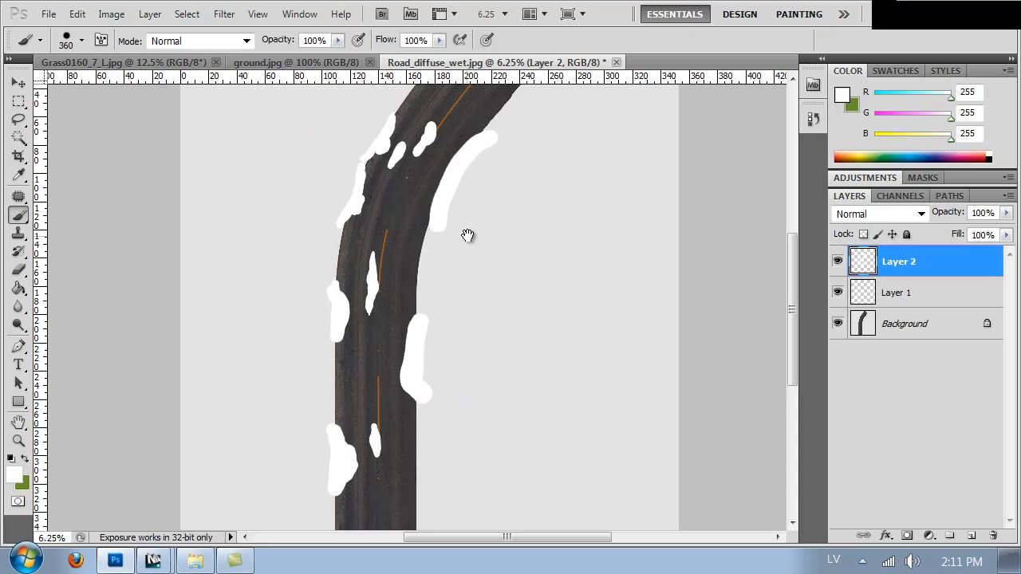
pyautogui.moveTo(345, 357)
pyautogui.mouseDown()
pyautogui.moveTo(342, 312)
pyautogui.moveTo(351, 323)
pyautogui.mouseUp()
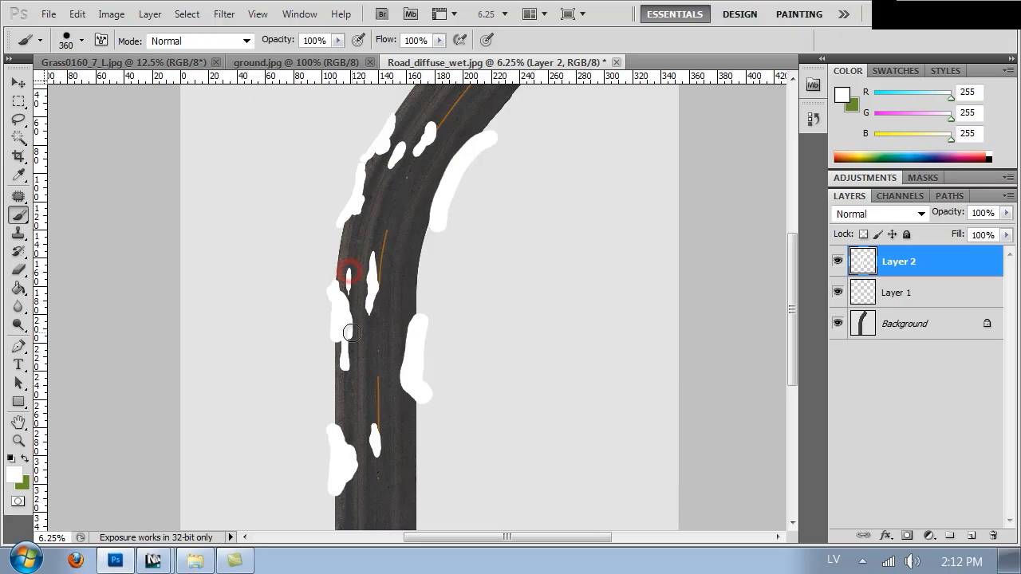
pyautogui.keyDown('alt'); pyautogui.scroll(1, 352, 333); pyautogui.keyUp('alt')
pyautogui.hotkey('ctrl', 'shift', 's')
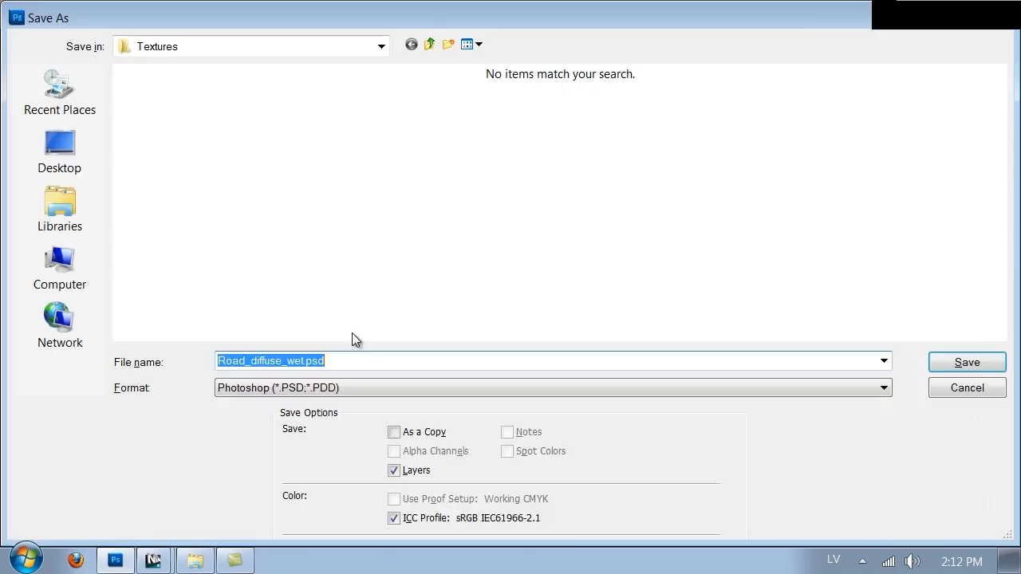
pyautogui.click(946, 369)
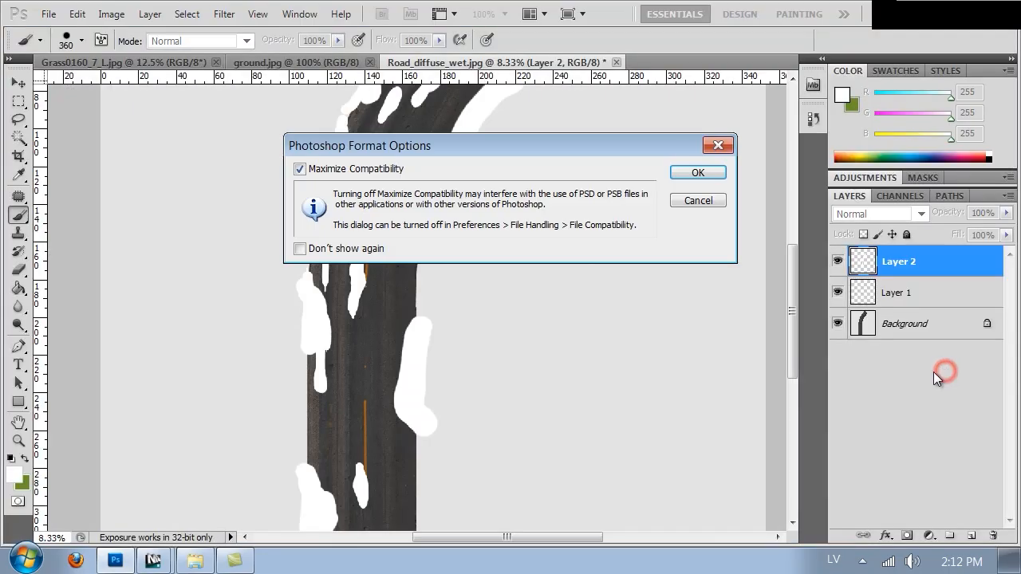
pyautogui.click(699, 201)
# Step: Turn the Background layer completely black by setting its Hue/Saturation lightness to -100
pyautogui.click(909, 324)
pyautogui.hotkey('ctrl', 'u')
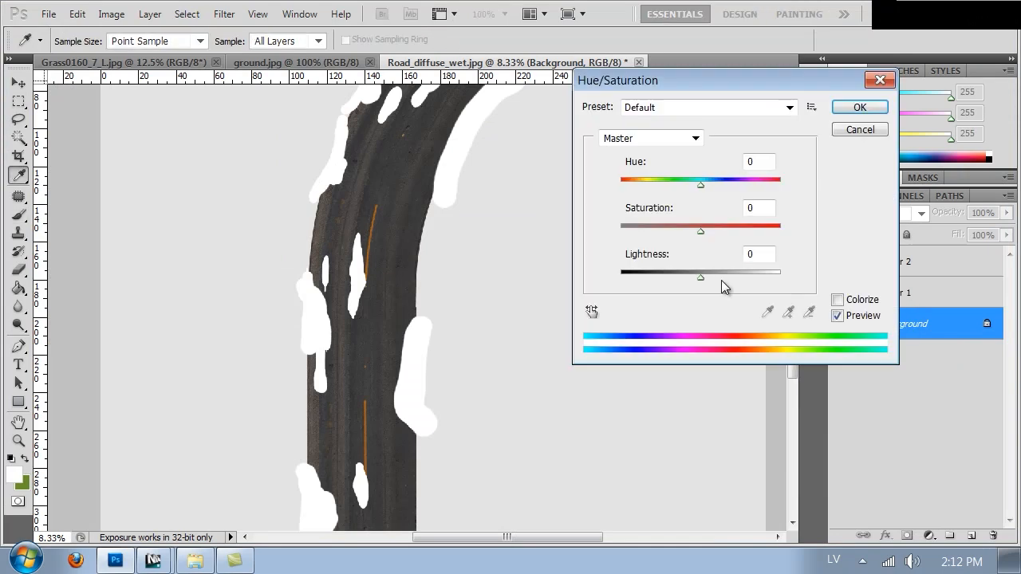
pyautogui.moveTo(669, 285); pyautogui.dragTo(621, 275)
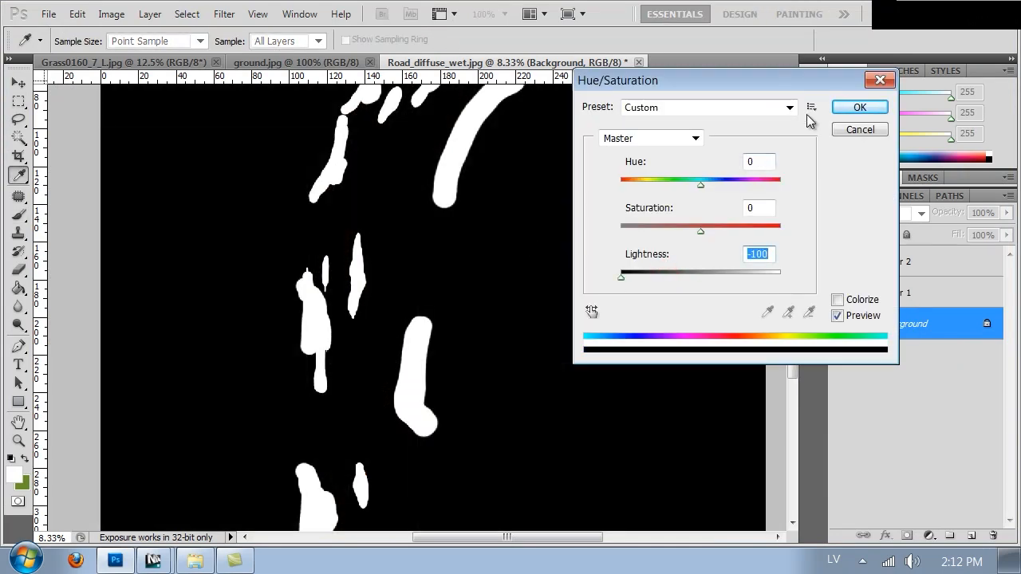
pyautogui.click(855, 99)
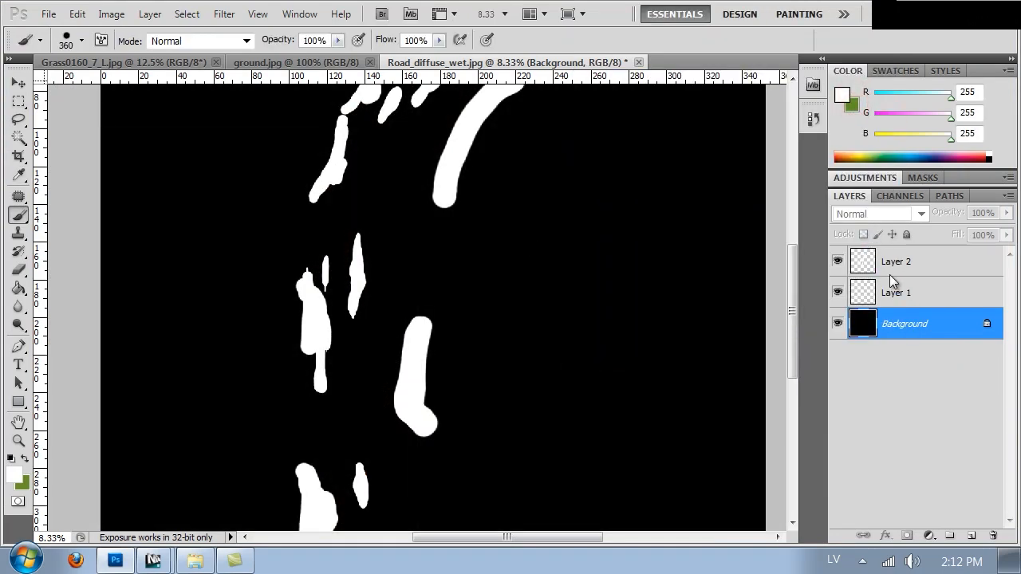
# Step: Duplicate Layer 2 and apply a Gaussian Blur to the copy, strong enough for a soft glow around the puddles
pyautogui.click(892, 271)
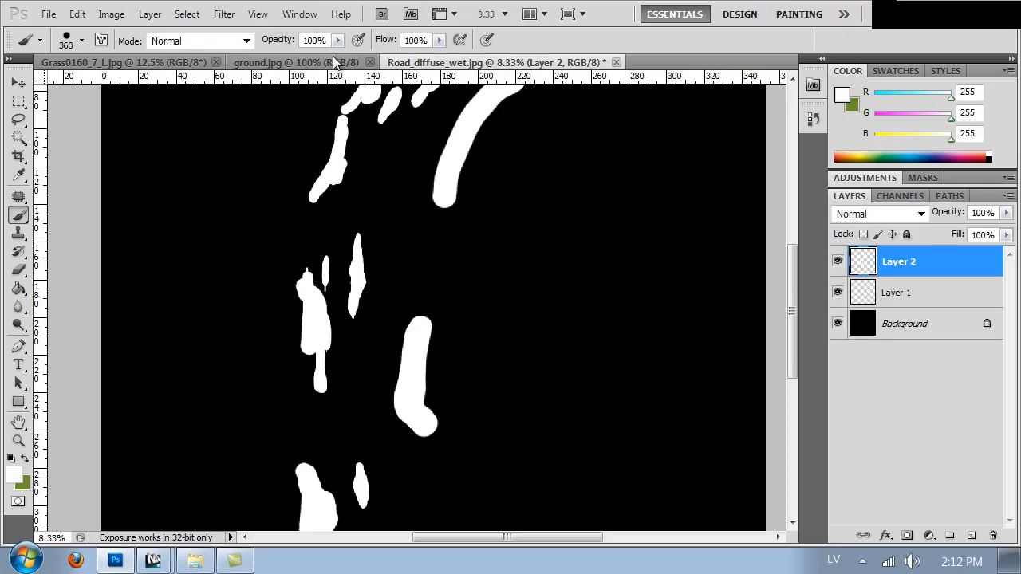
pyautogui.hotkey('ctrl', 'j')
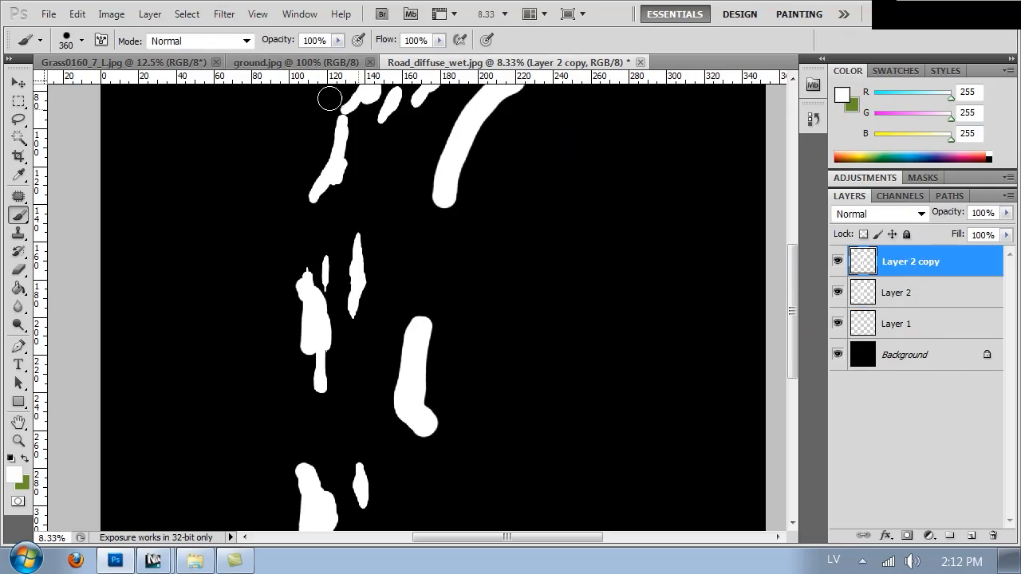
pyautogui.click(237, 13)
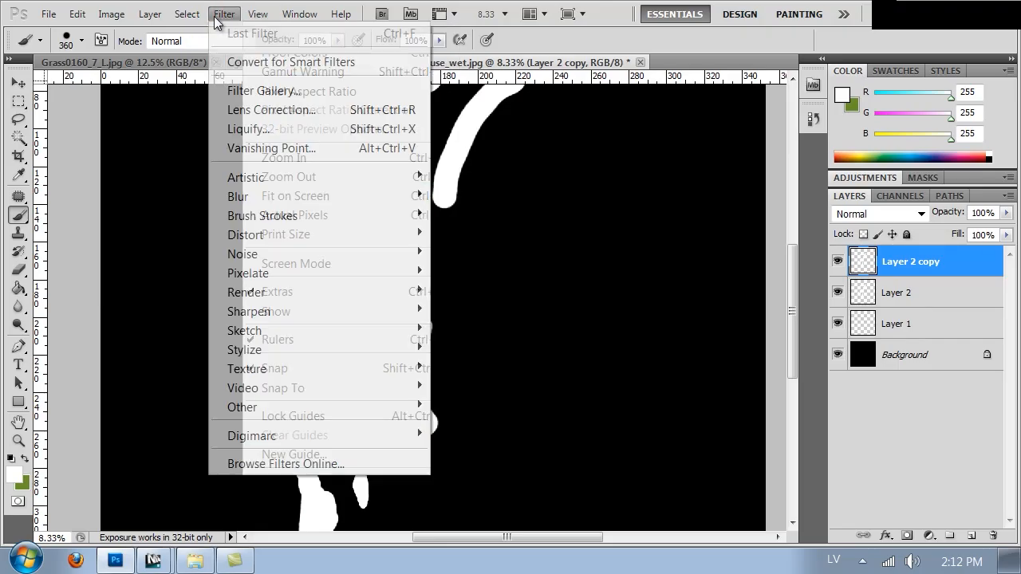
pyautogui.moveTo(382, 196)
pyautogui.click(499, 269)
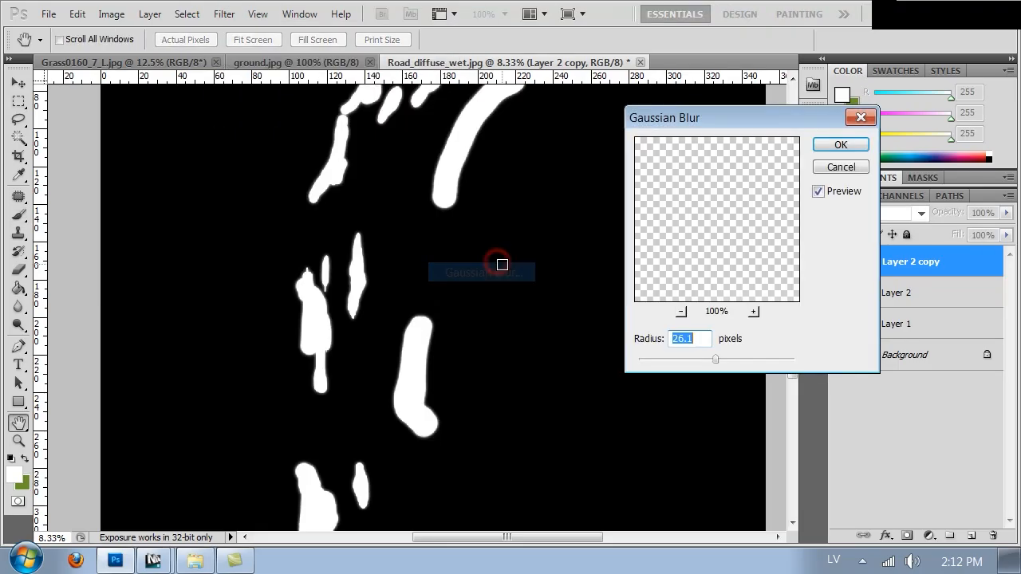
pyautogui.moveTo(713, 359); pyautogui.dragTo(772, 359)
pyautogui.click(846, 146)
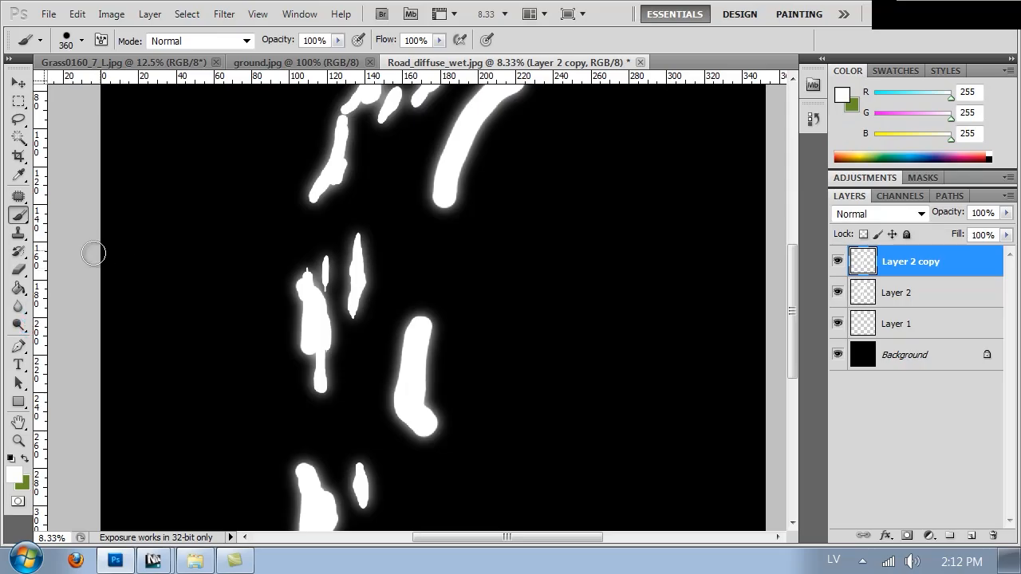
# Step: Choose the Smudge tool at 764 px and try to smear the upper tip of the narrow middle puddle
pyautogui.click(19, 326)
pyautogui.moveTo(19, 307); pyautogui.dragTo(50, 332)
pyautogui.click(80, 40)
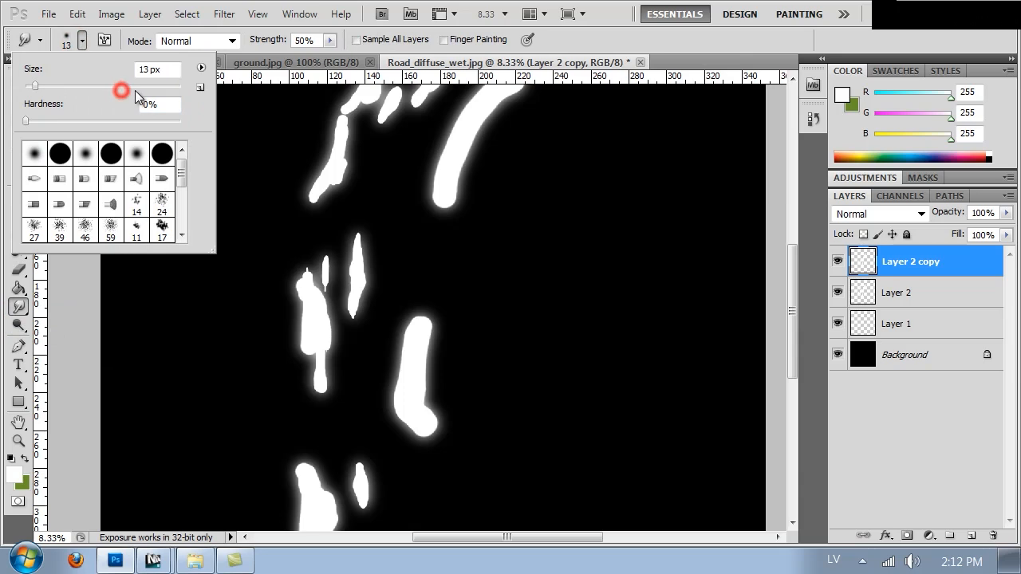
pyautogui.moveTo(143, 85); pyautogui.dragTo(171, 86)
pyautogui.click(343, 247)
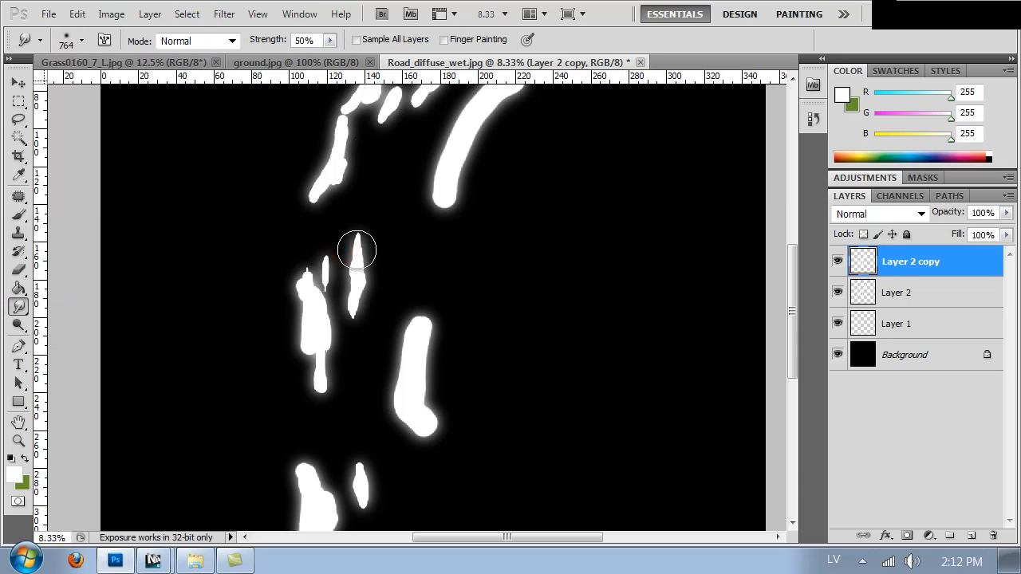
pyautogui.moveTo(357, 254); pyautogui.dragTo(359, 238)
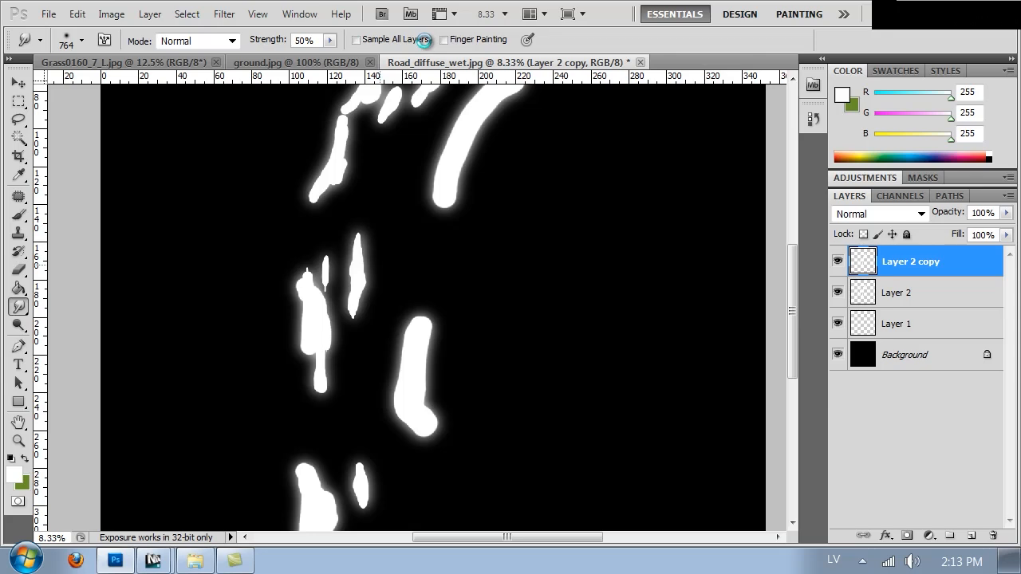
# Step: Resize the image to 3000 by 3000 pixels
pyautogui.hotkey('ctrl', 'alt', 'i')
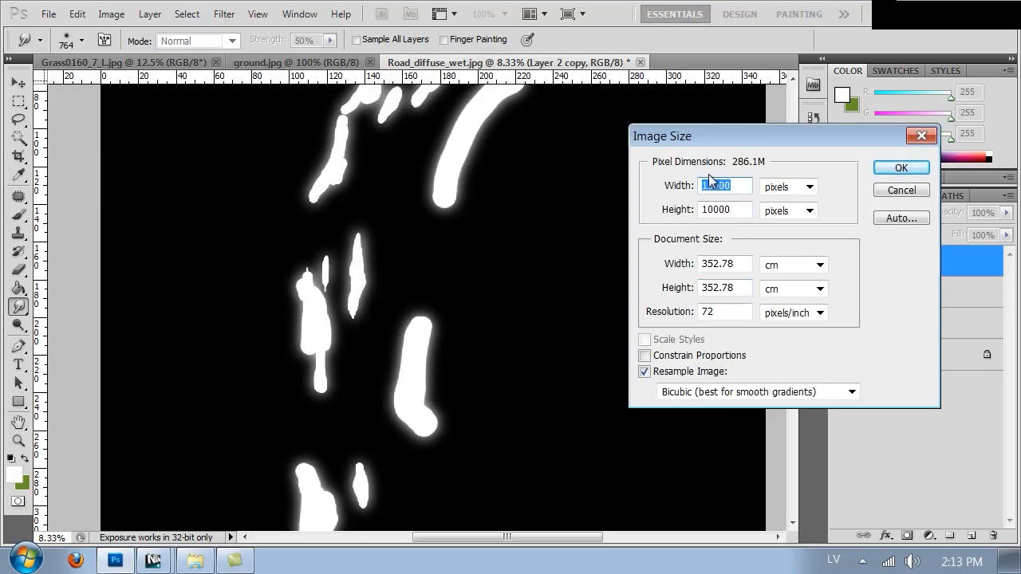
pyautogui.write('300')
pyautogui.press('Tab')
pyautogui.press('Tab')
pyautogui.write('3000')
pyautogui.press('Return')
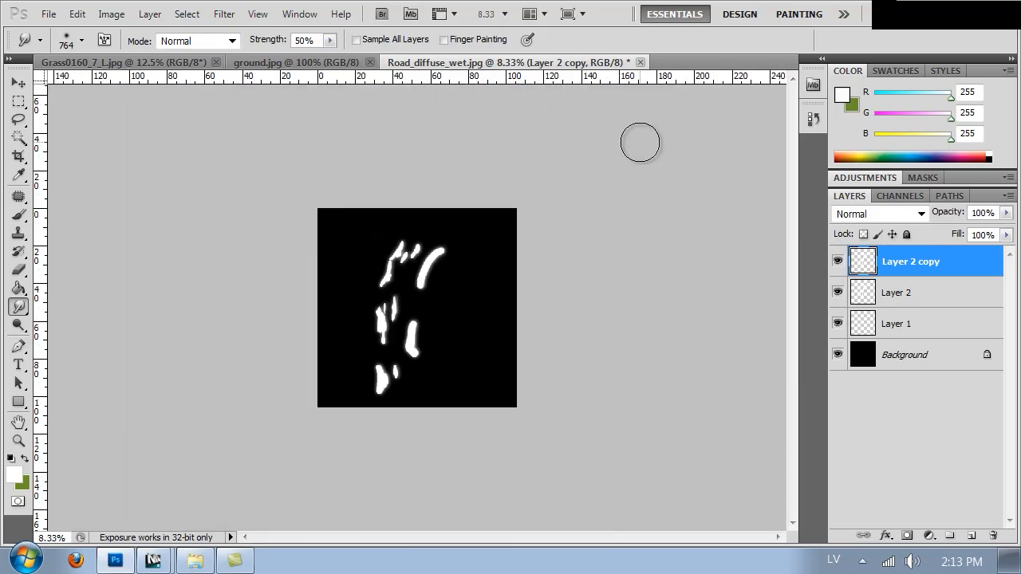
# Step: Reduce the Smudge brush to 91 px and smear the narrow middle puddle's tip upward on Layer 2 copy
pyautogui.hotkey('ctrl', '+')
pyautogui.hotkey('ctrl', '+')
pyautogui.hotkey('ctrl', '+')
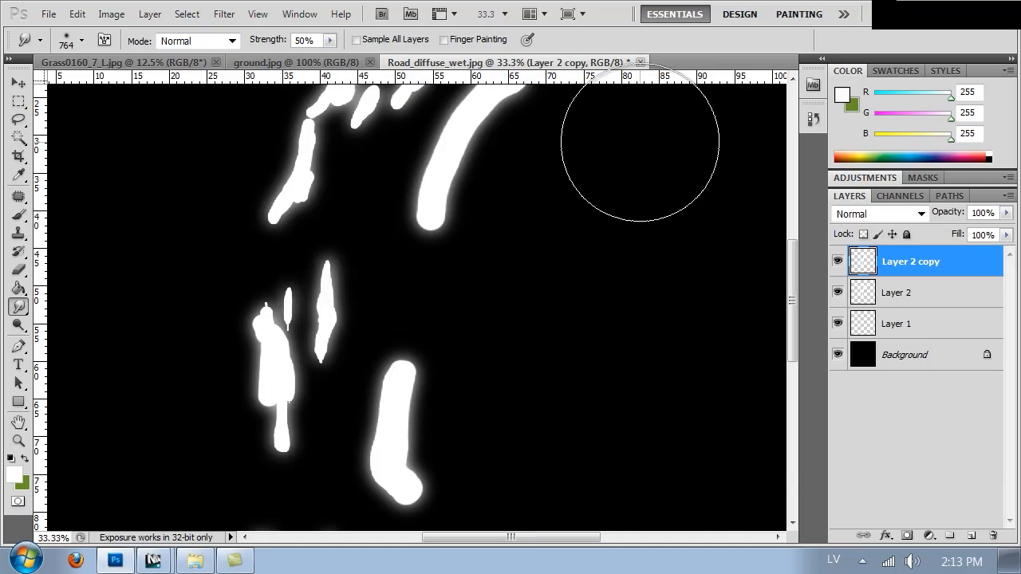
pyautogui.rightClick(361, 272)
pyautogui.moveTo(459, 307); pyautogui.dragTo(457, 307)
pyautogui.click(323, 273)
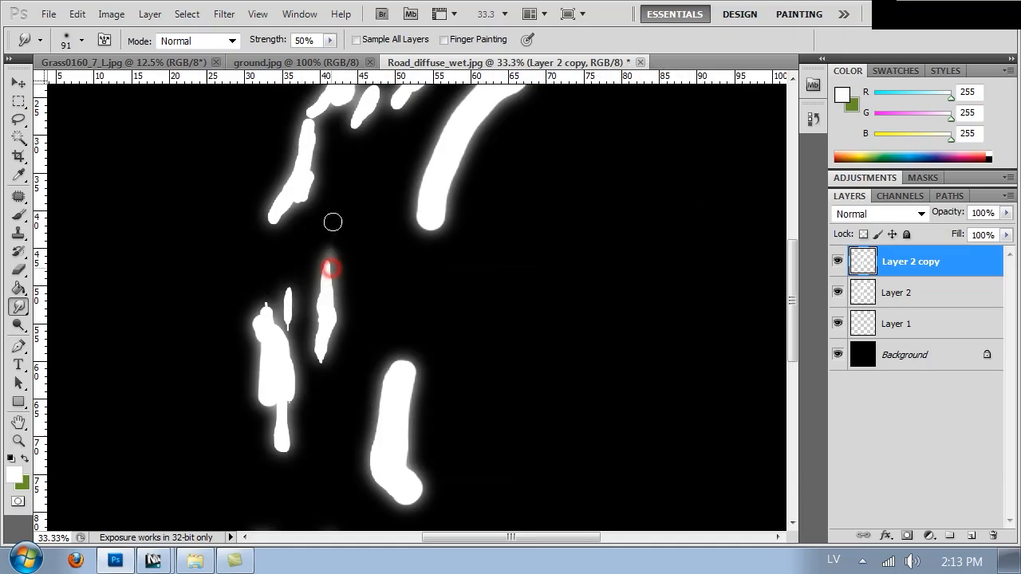
pyautogui.moveTo(332, 279); pyautogui.dragTo(346, 200)
# Step: Set the Smudge brush to 154 px and smear the ends of the puddles on Layer 2 copy along the road direction
pyautogui.rightClick(392, 215)
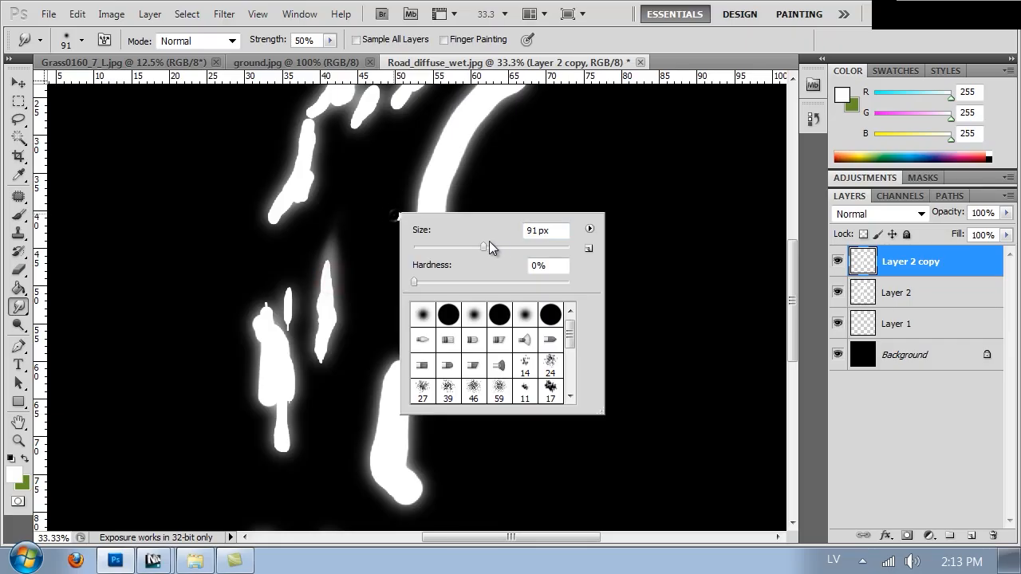
pyautogui.click(353, 118)
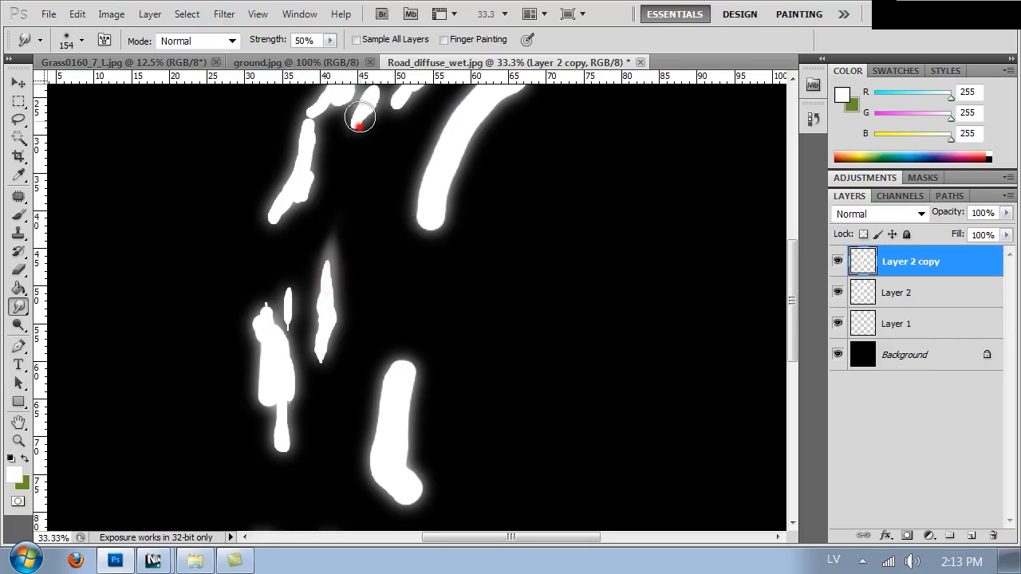
pyautogui.click(393, 383)
pyautogui.moveTo(418, 273); pyautogui.dragTo(418, 259)
pyautogui.moveTo(403, 393); pyautogui.dragTo(413, 279)
pyautogui.moveTo(285, 376); pyautogui.dragTo(282, 476)
pyautogui.moveTo(278, 321); pyautogui.dragTo(284, 273)
pyautogui.moveTo(295, 180); pyautogui.dragTo(275, 235)
pyautogui.moveTo(427, 198); pyautogui.dragTo(406, 283)
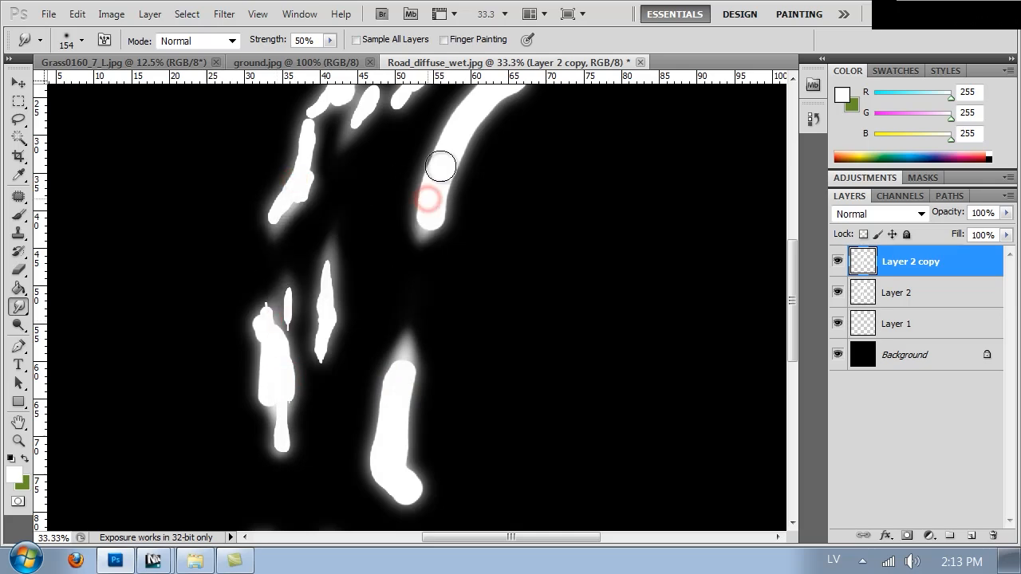
pyautogui.moveTo(439, 155); pyautogui.dragTo(411, 288)
pyautogui.moveTo(435, 237); pyautogui.dragTo(426, 246)
pyautogui.moveTo(451, 210); pyautogui.dragTo(438, 224)
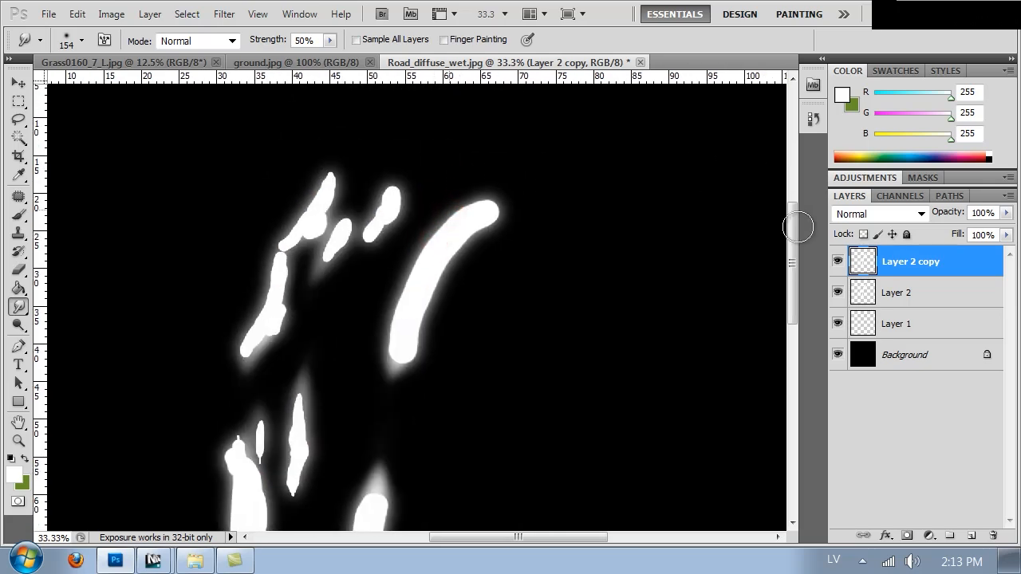
# Step: Smudge the hard edges and tips of the puddles on Layer 2 along the road direction
pyautogui.click(869, 289)
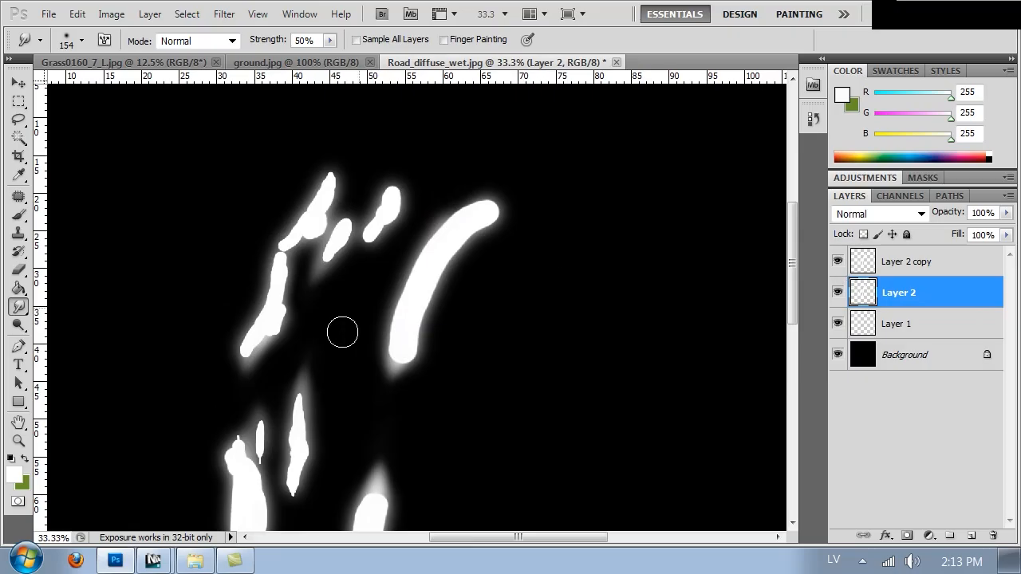
pyautogui.moveTo(392, 358); pyautogui.dragTo(401, 299)
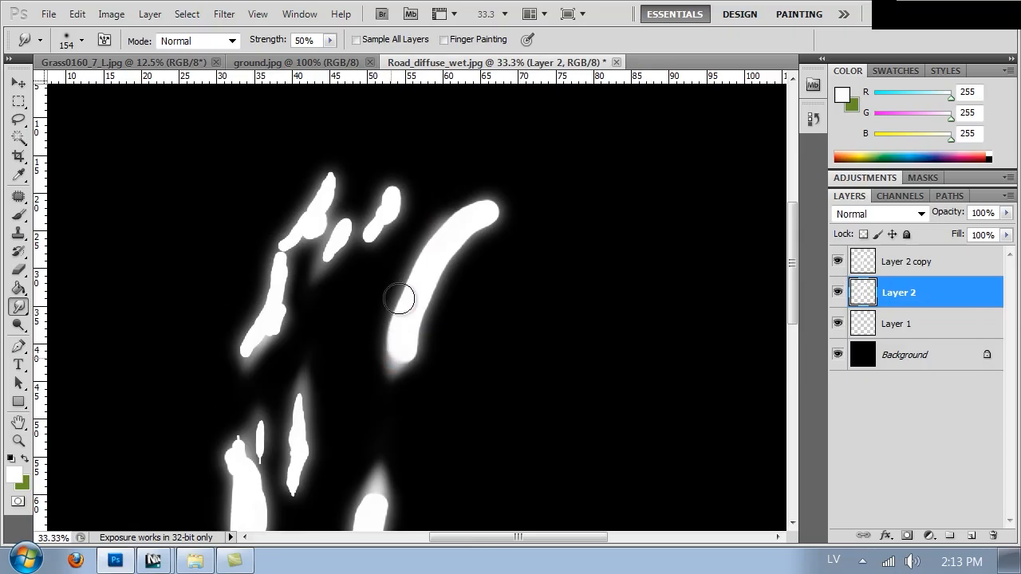
pyautogui.moveTo(273, 296)
pyautogui.mouseDown()
pyautogui.moveTo(287, 330)
pyautogui.moveTo(287, 269)
pyautogui.mouseUp()
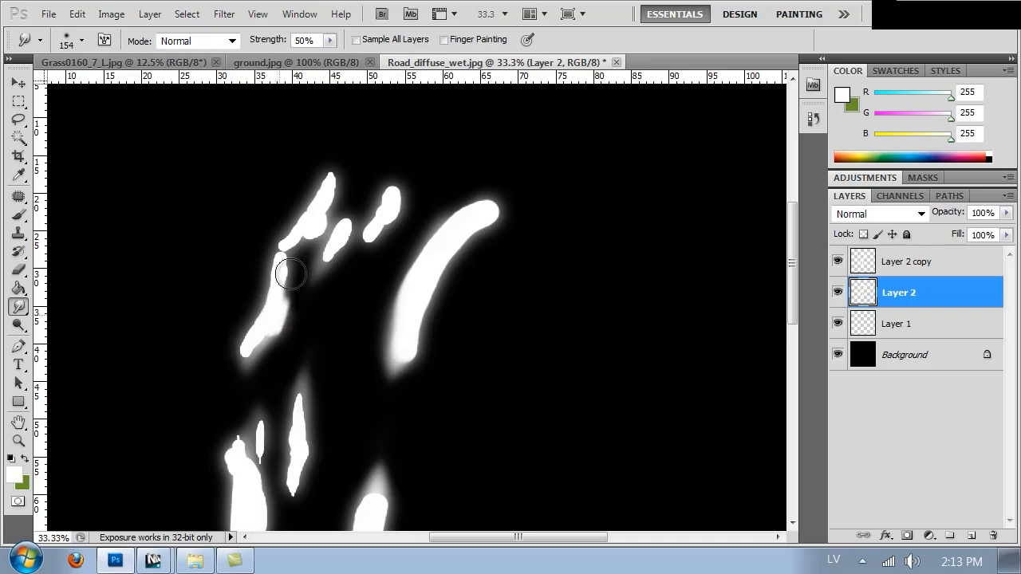
pyautogui.moveTo(338, 438)
pyautogui.mouseDown()
pyautogui.moveTo(369, 202)
pyautogui.moveTo(346, 255)
pyautogui.mouseUp()
pyautogui.moveTo(284, 248)
pyautogui.mouseDown()
pyautogui.moveTo(284, 223)
pyautogui.moveTo(287, 281)
pyautogui.moveTo(283, 237)
pyautogui.moveTo(287, 255)
pyautogui.mouseUp()
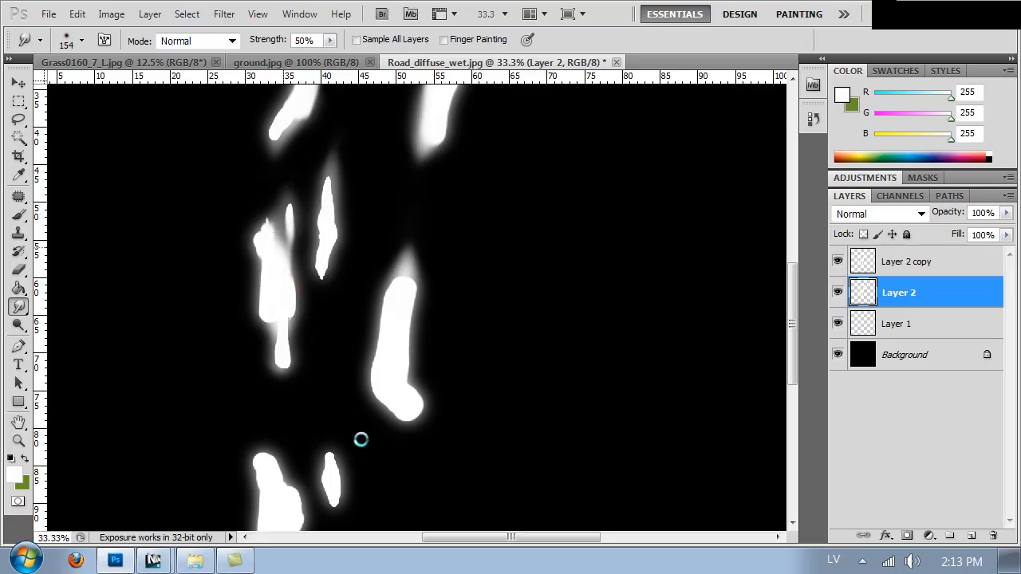
pyautogui.moveTo(378, 356)
pyautogui.mouseDown()
pyautogui.moveTo(375, 320)
pyautogui.moveTo(397, 240)
pyautogui.moveTo(410, 234)
pyautogui.moveTo(399, 279)
pyautogui.moveTo(417, 197)
pyautogui.moveTo(424, 249)
pyautogui.mouseUp()
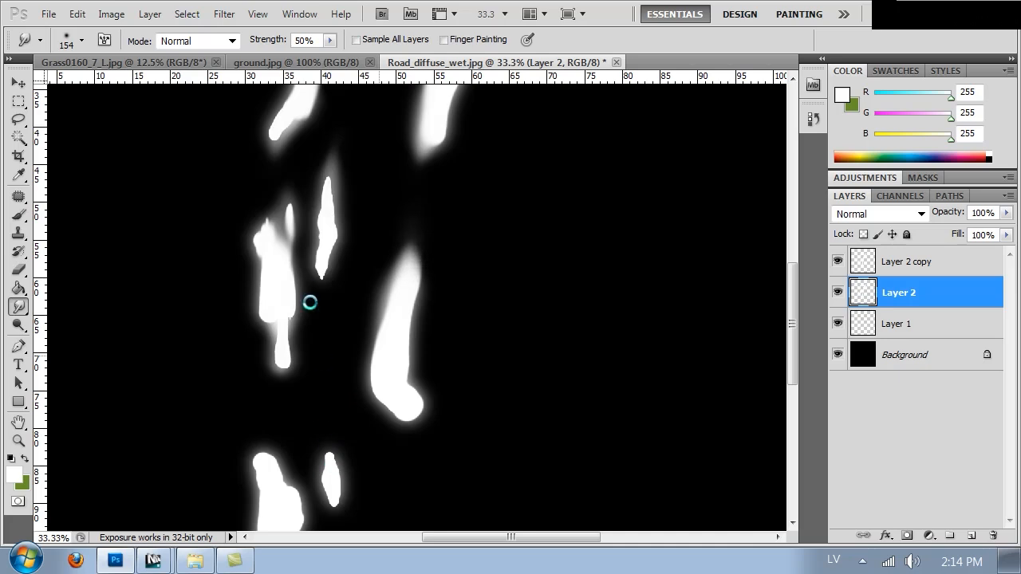
pyautogui.moveTo(324, 271)
pyautogui.mouseDown()
pyautogui.moveTo(319, 234)
pyautogui.moveTo(319, 274)
pyautogui.mouseUp()
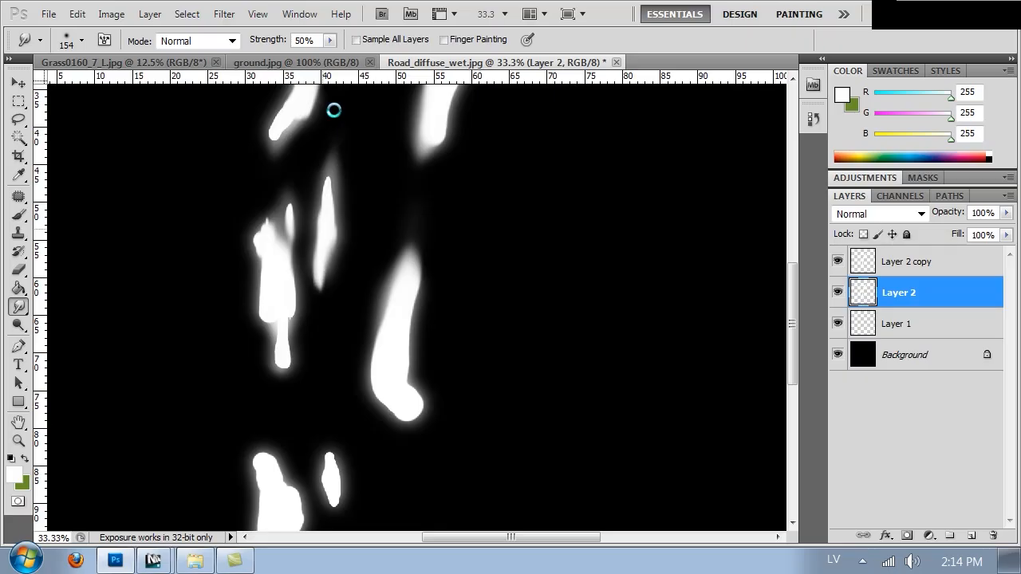
pyautogui.moveTo(403, 174); pyautogui.dragTo(415, 338)
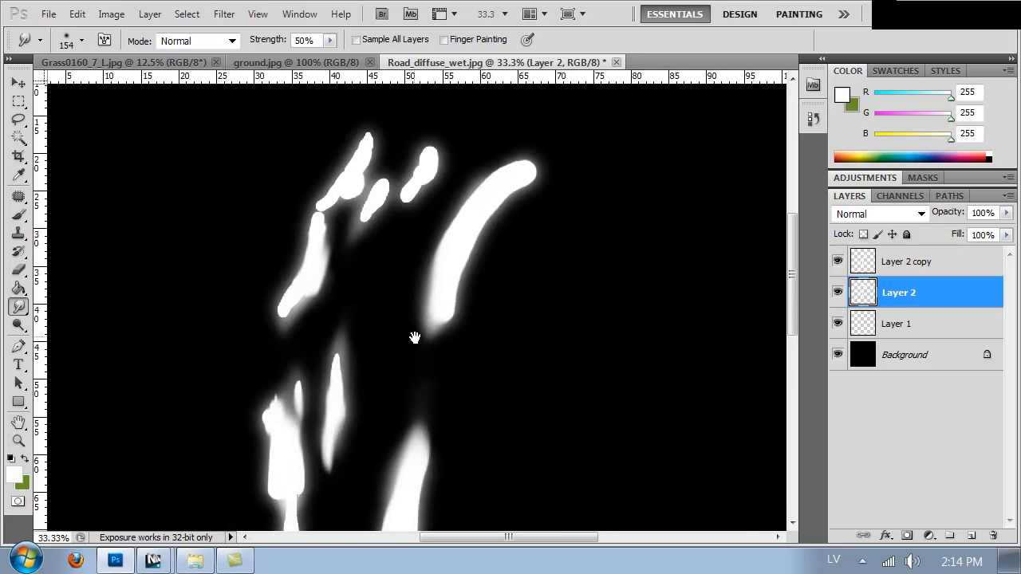
# Step: Save the mask in the Textures folder as a PNG named Road_wet_mask
pyautogui.hotkey('ctrl', 's')
pyautogui.click(308, 389)
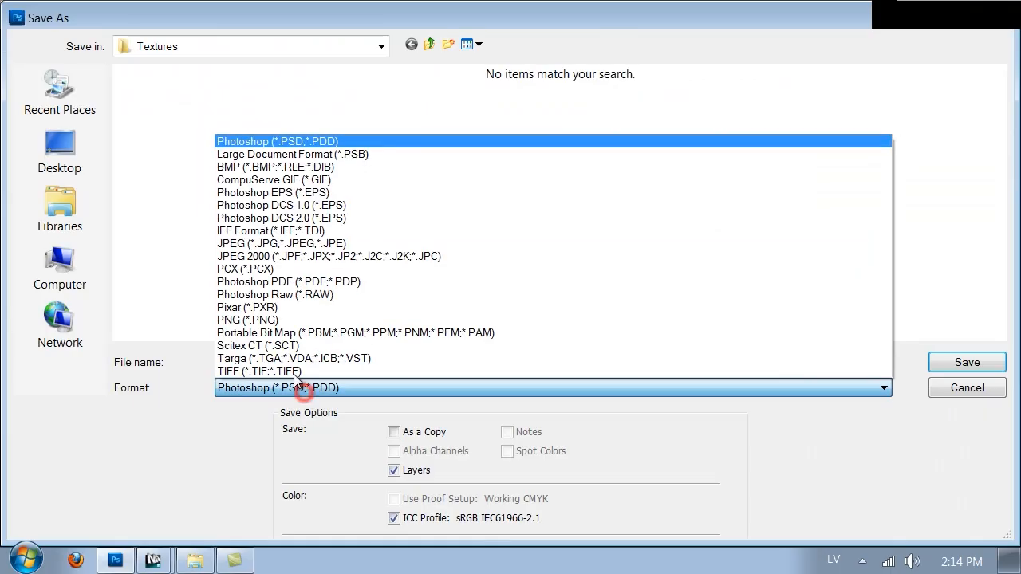
pyautogui.click(296, 319)
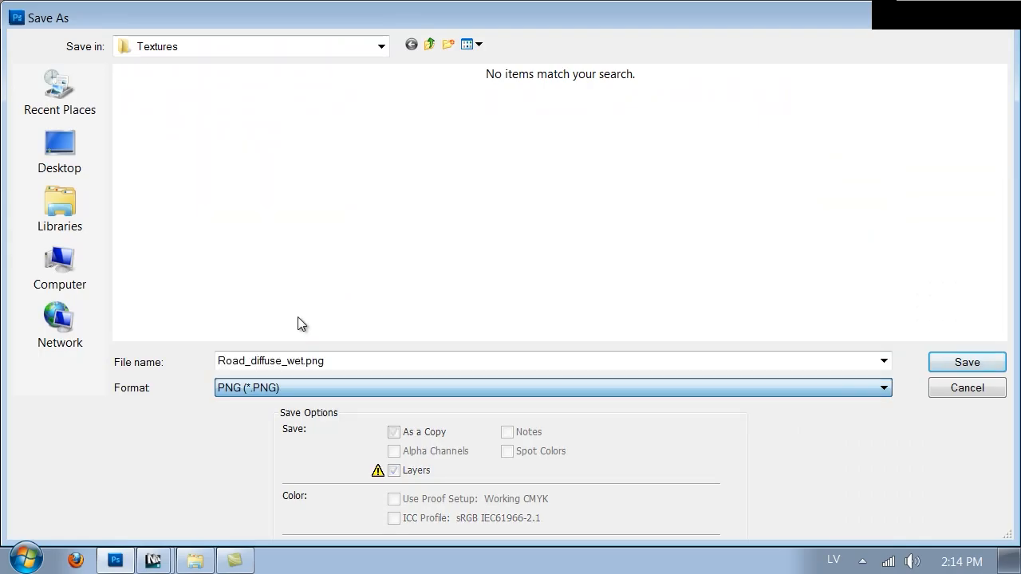
pyautogui.click(249, 366)
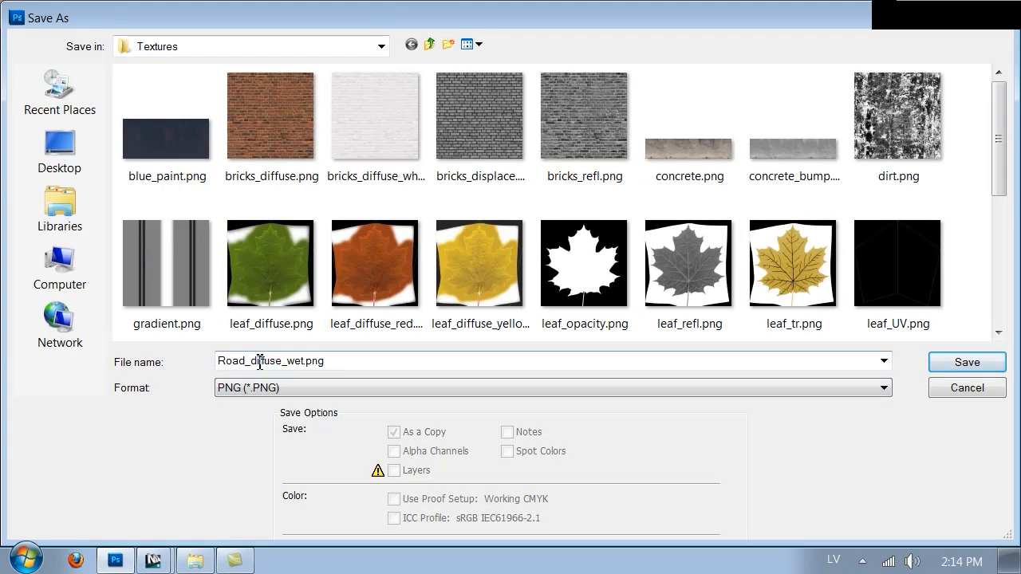
pyautogui.doubleClick(250, 360)
pyautogui.moveTo(355, 363); pyautogui.dragTo(251, 363)
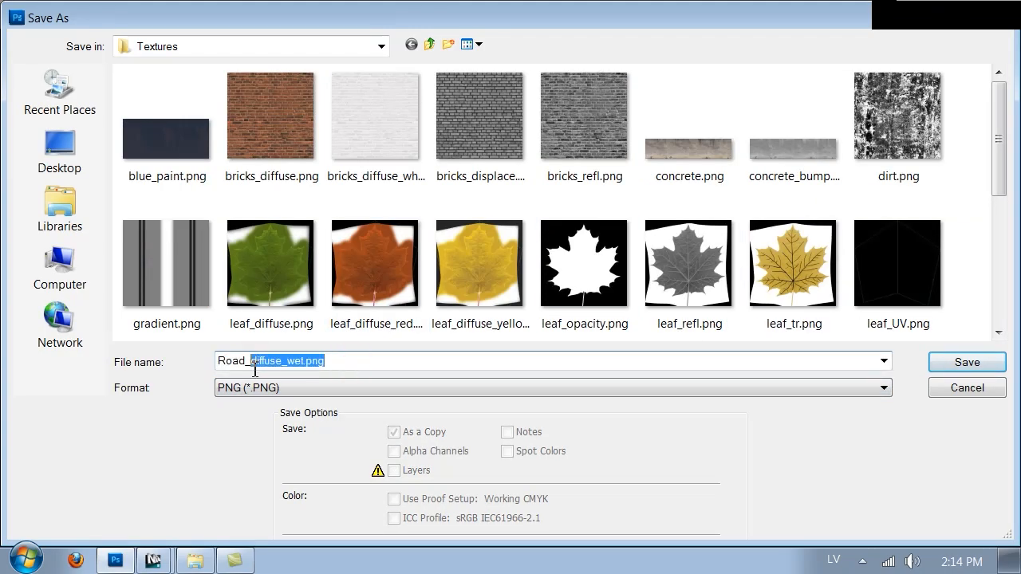
pyautogui.press('BackSpace')
pyautogui.write('wet_mask')
pyautogui.press('Return')
pyautogui.press('Return')
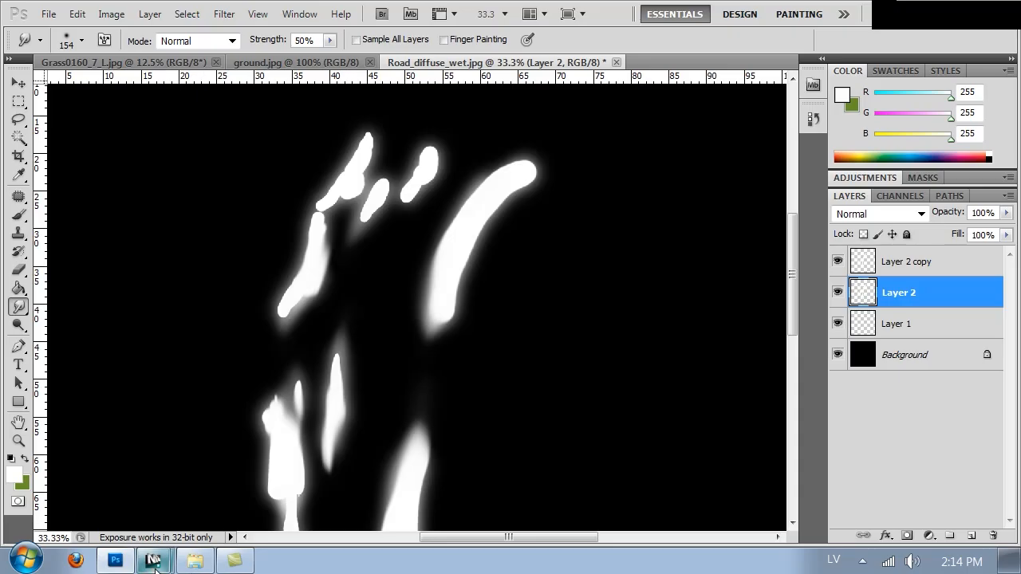
# Step: Switch to 3ds Max and load the saved wet mask as a Bitmap in the first coat's blend amount slot of Road_wet
pyautogui.moveTo(154, 561)
pyautogui.click(180, 494)
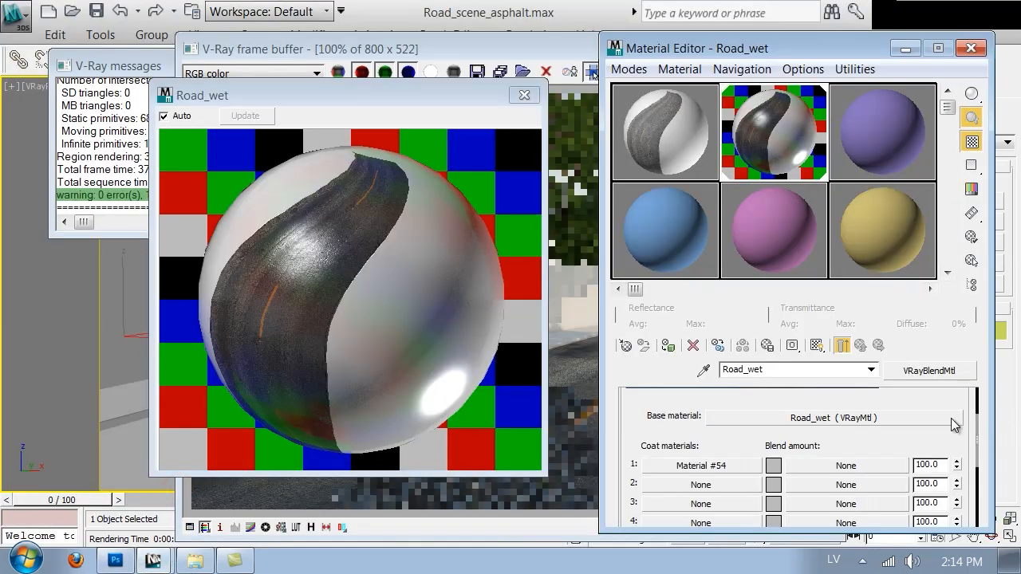
pyautogui.click(867, 467)
pyautogui.doubleClick(520, 145)
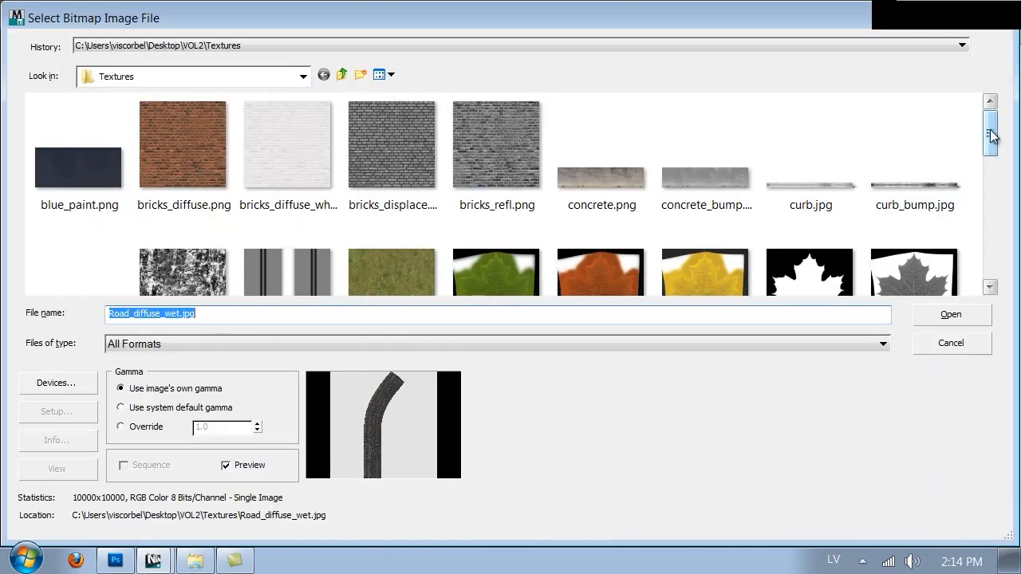
pyautogui.moveTo(990, 129); pyautogui.dragTo(998, 180)
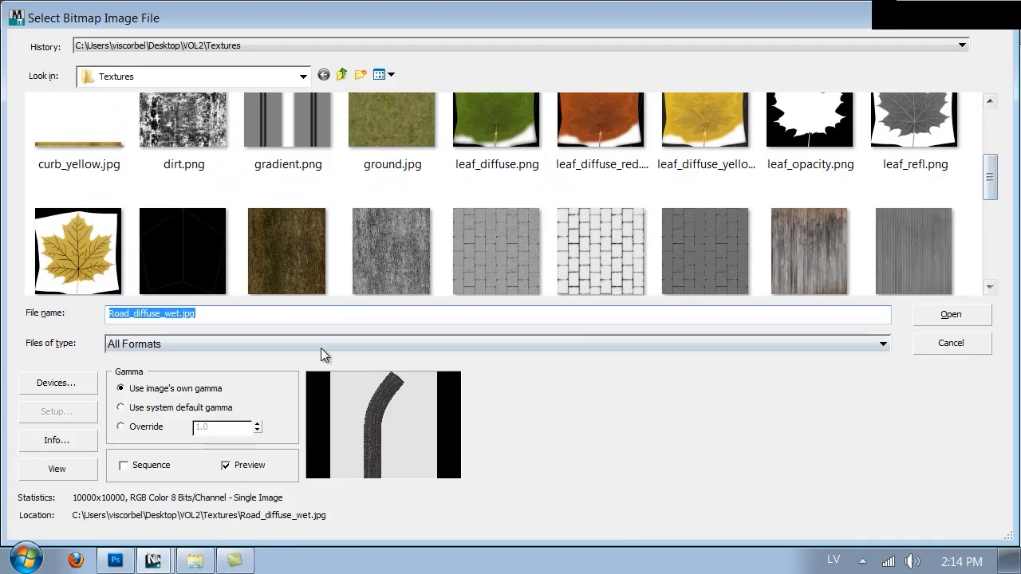
pyautogui.moveTo(995, 178); pyautogui.dragTo(991, 231)
pyautogui.doubleClick(837, 194)
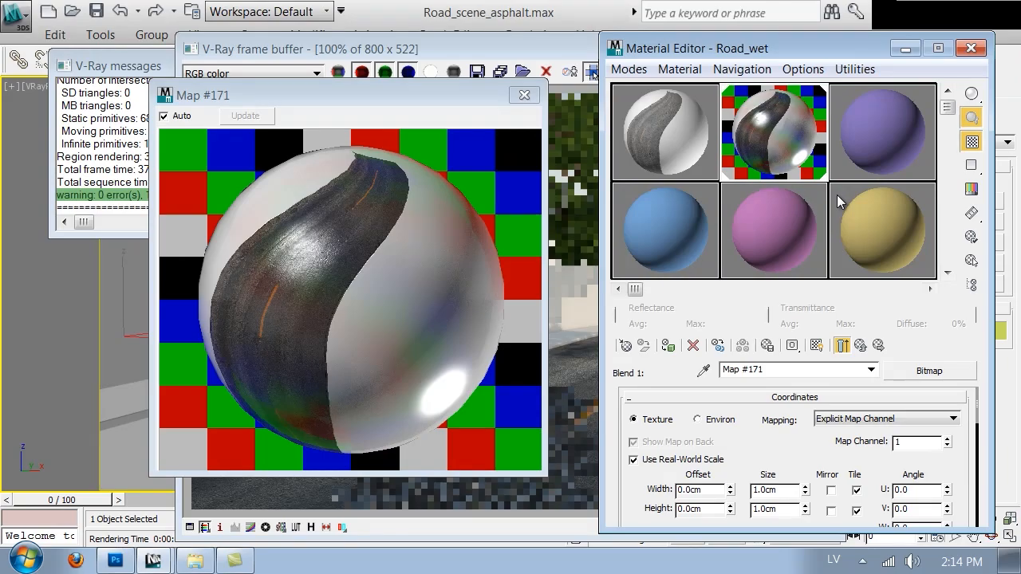
# Step: Test-render the camera view in the V-Ray frame buffer and stop the render once the road puddles have resolved
pyautogui.click(580, 294)
pyautogui.click(826, 72)
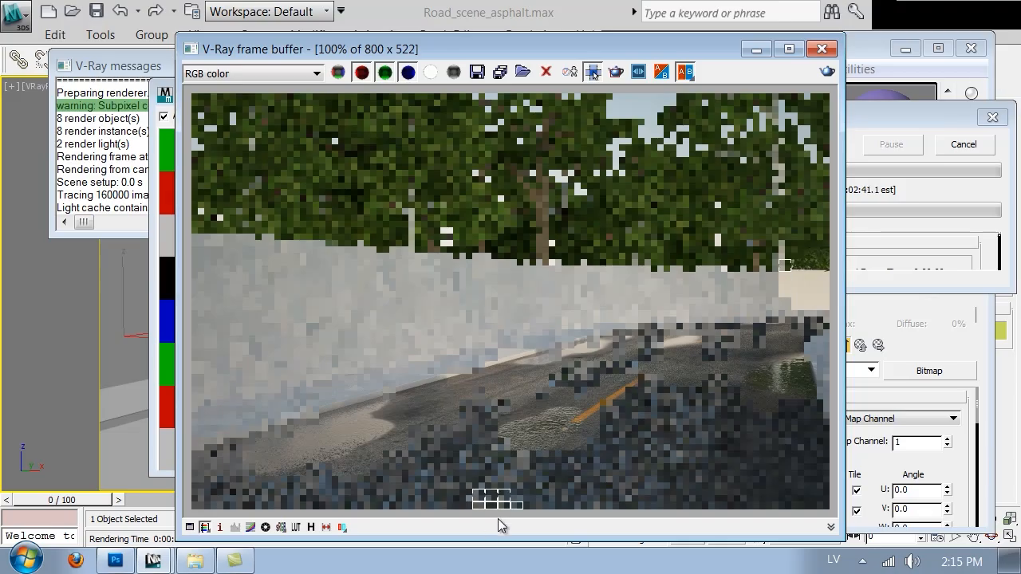
pyautogui.click(962, 144)
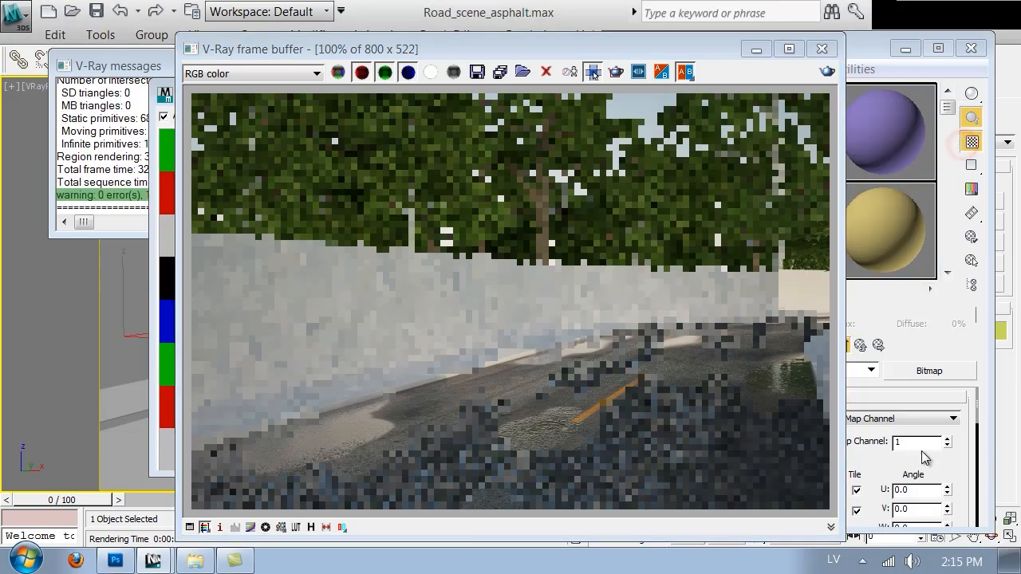
# Step: Go up to the Road_wet blend material, open its first coat material and set the Bump amount to 1.0
pyautogui.moveTo(955, 470); pyautogui.dragTo(945, 308)
pyautogui.click(865, 343)
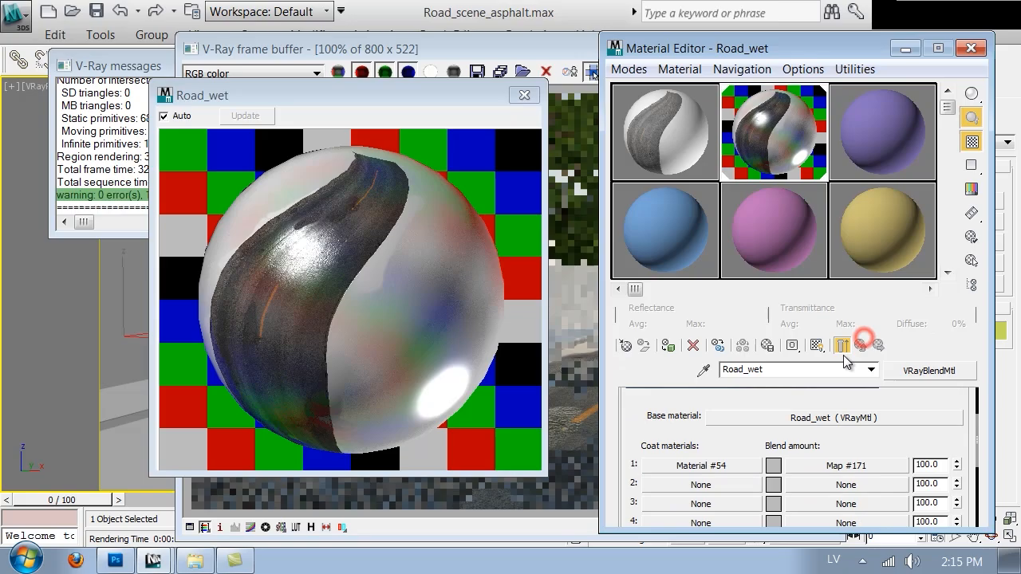
pyautogui.click(733, 467)
pyautogui.moveTo(656, 481); pyautogui.dragTo(764, 401)
pyautogui.scroll(-3, 739, 433)
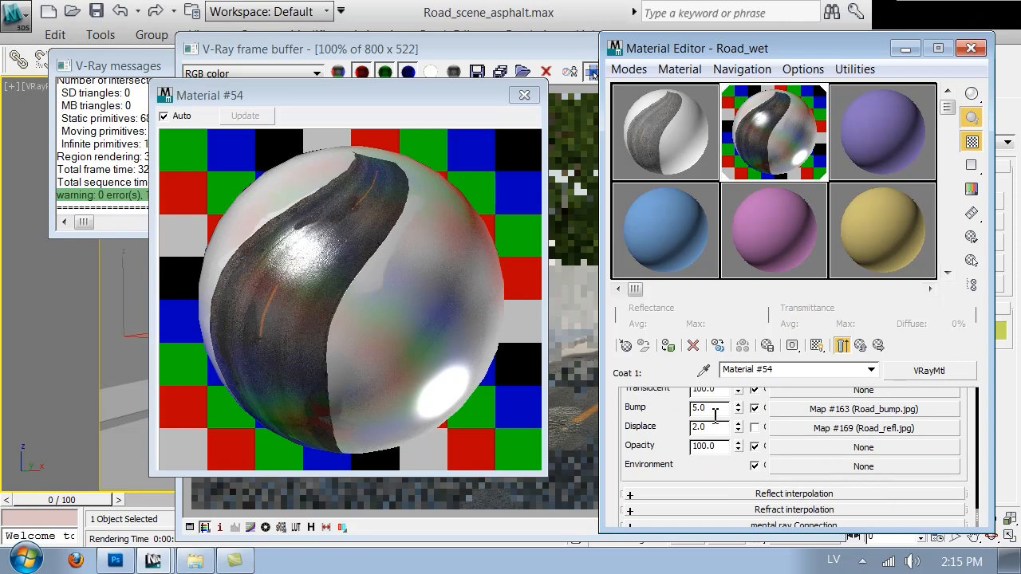
pyautogui.press('Return')
# Step: Render the view again to check the puddles with the reduced coat bump, stopping the render partway
pyautogui.click(535, 509)
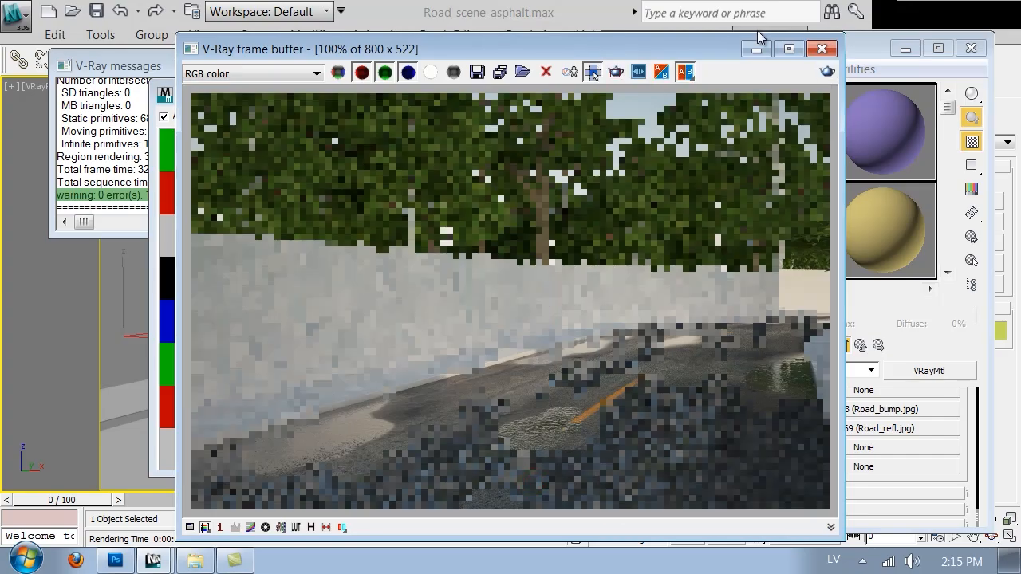
pyautogui.click(828, 73)
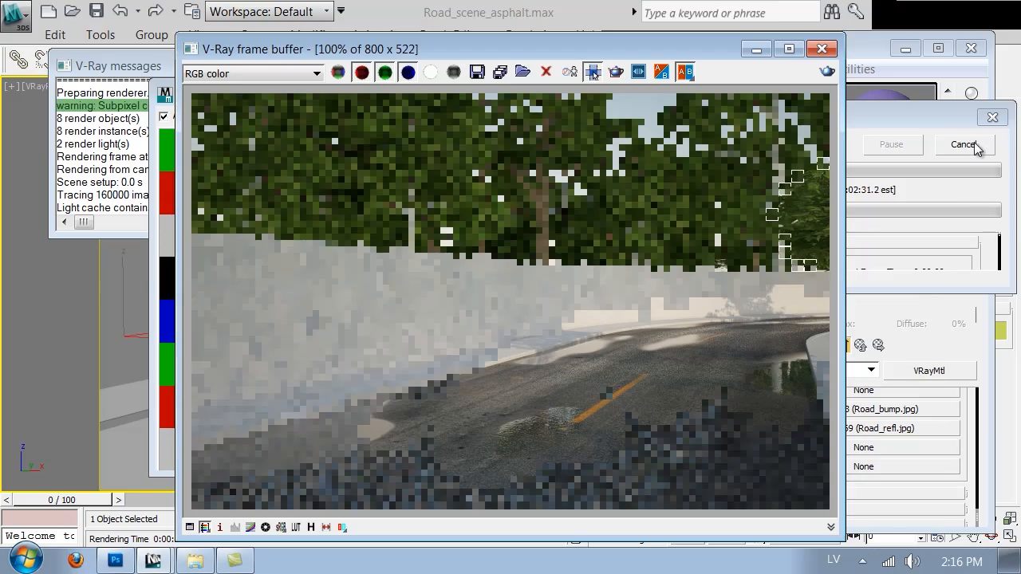
pyautogui.click(977, 149)
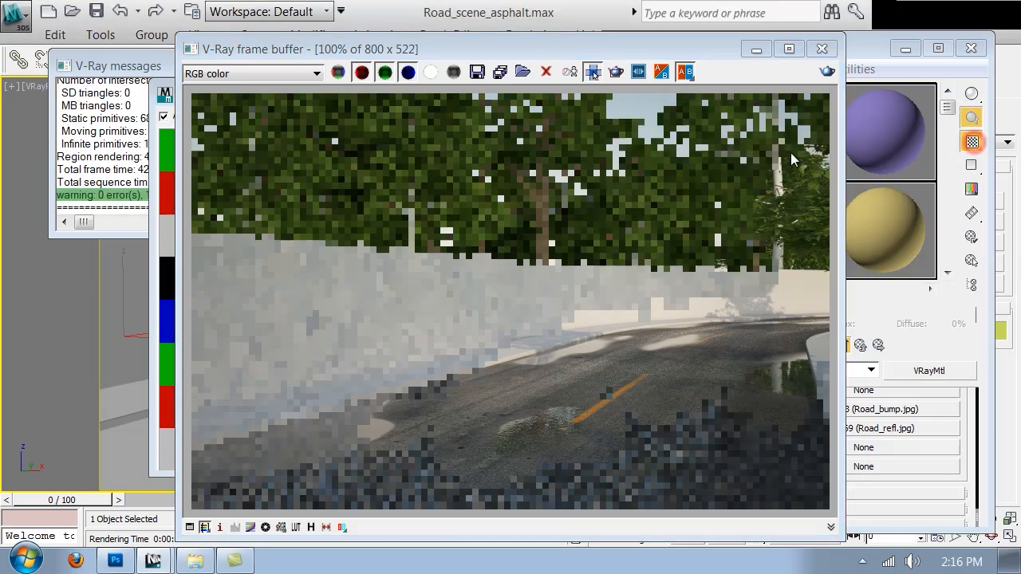
# Step: Switch to Photoshop and try to open Road_diffuse_wet.jpg from the Textures folder
pyautogui.click(116, 562)
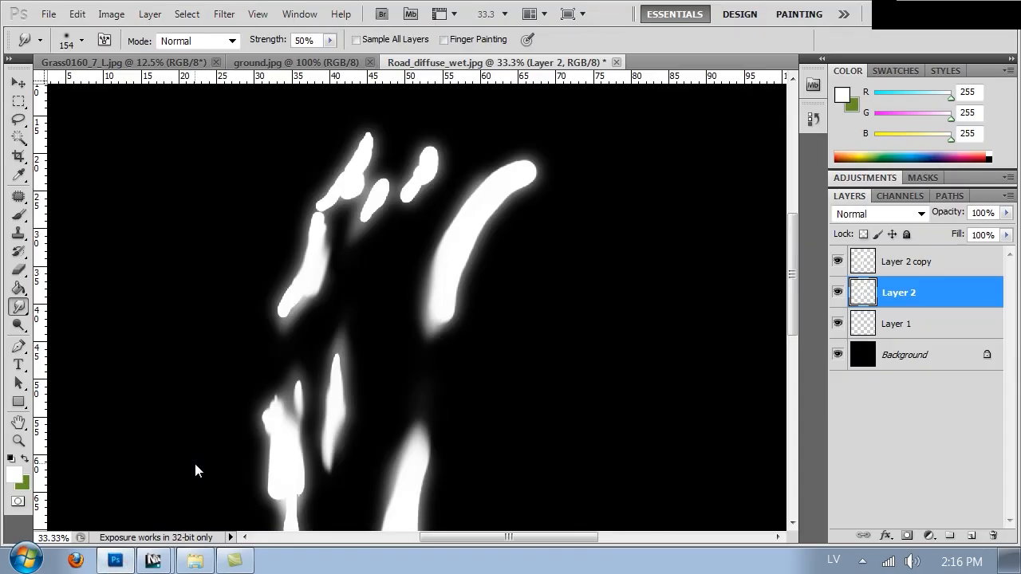
pyautogui.hotkey('ctrl', 'o')
pyautogui.moveTo(985, 119); pyautogui.dragTo(1012, 245)
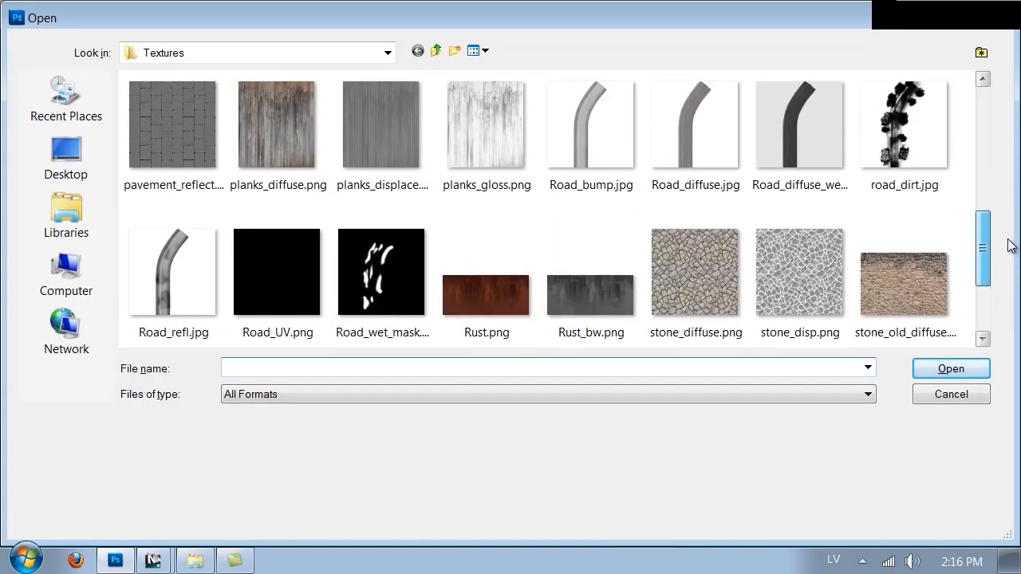
pyautogui.doubleClick(804, 119)
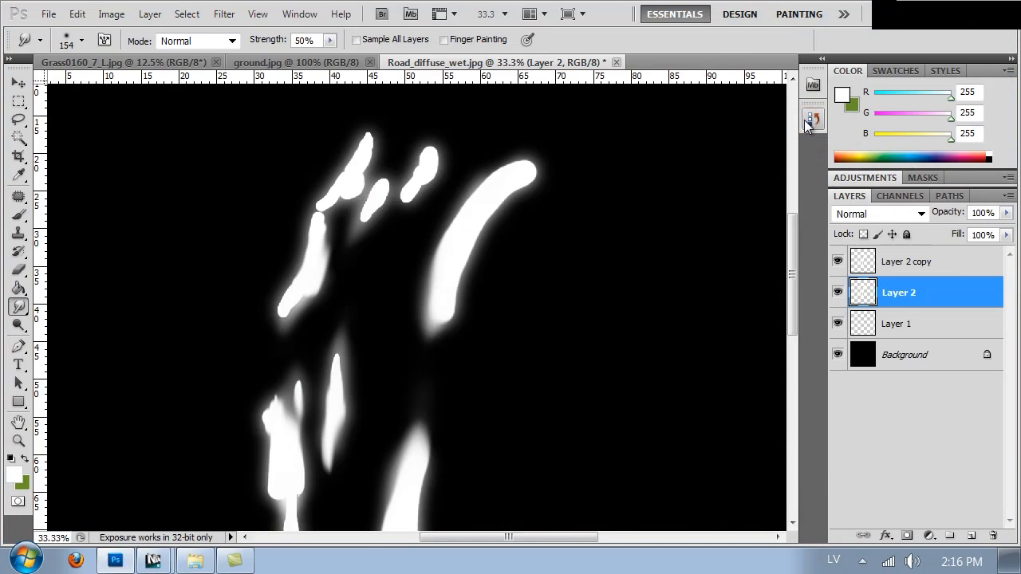
# Step: Select the whole puddle mask image and copy all its layers merged
pyautogui.click(19, 101)
pyautogui.click(379, 206)
pyautogui.moveTo(276, 172); pyautogui.dragTo(254, 160)
pyautogui.hotkey('ctrl', 'd')
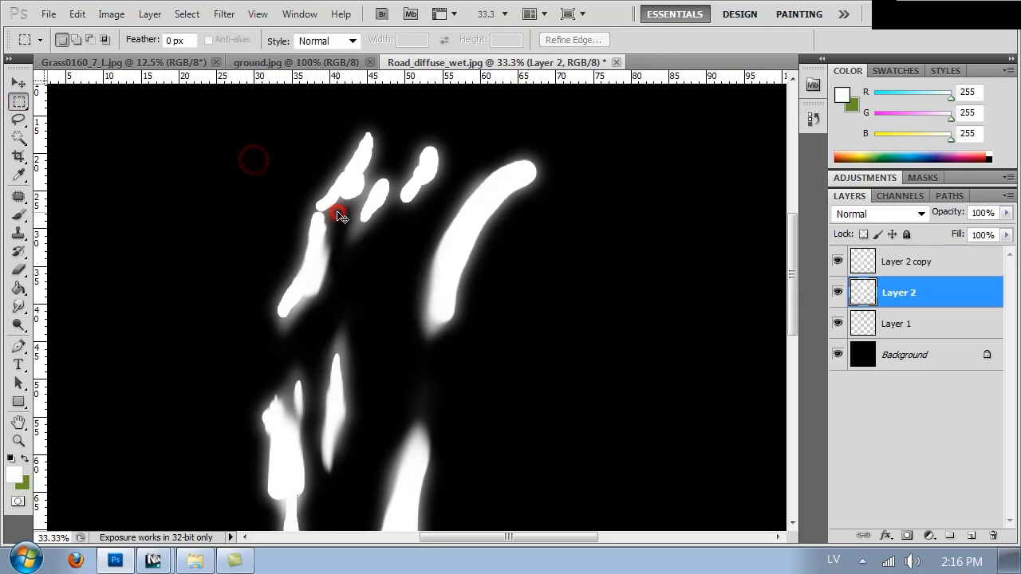
pyautogui.click(85, 16)
pyautogui.click(119, 162)
# Step: Close the mask document without saving it and open Road_diffuse_wet.jpg from the Textures folder
pyautogui.hotkey('ctrl', 'w')
pyautogui.click(515, 232)
pyautogui.hotkey('ctrl', 'o')
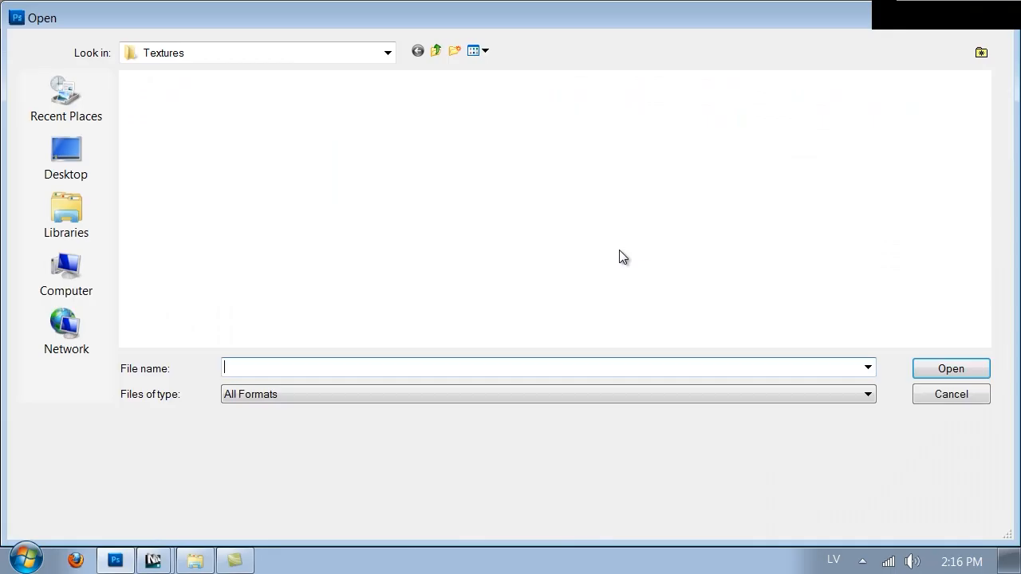
pyautogui.moveTo(986, 103); pyautogui.dragTo(989, 196)
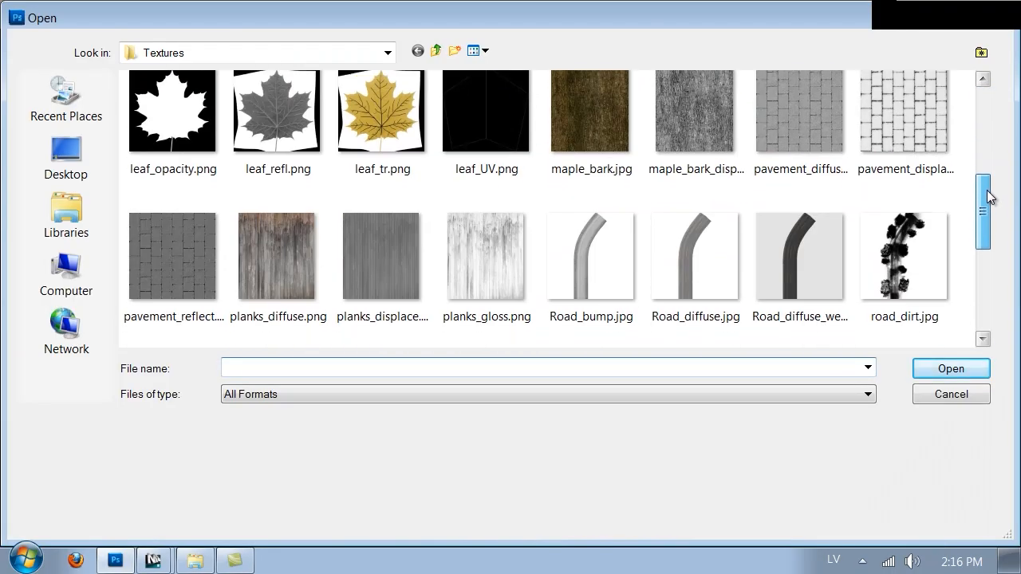
pyautogui.doubleClick(732, 267)
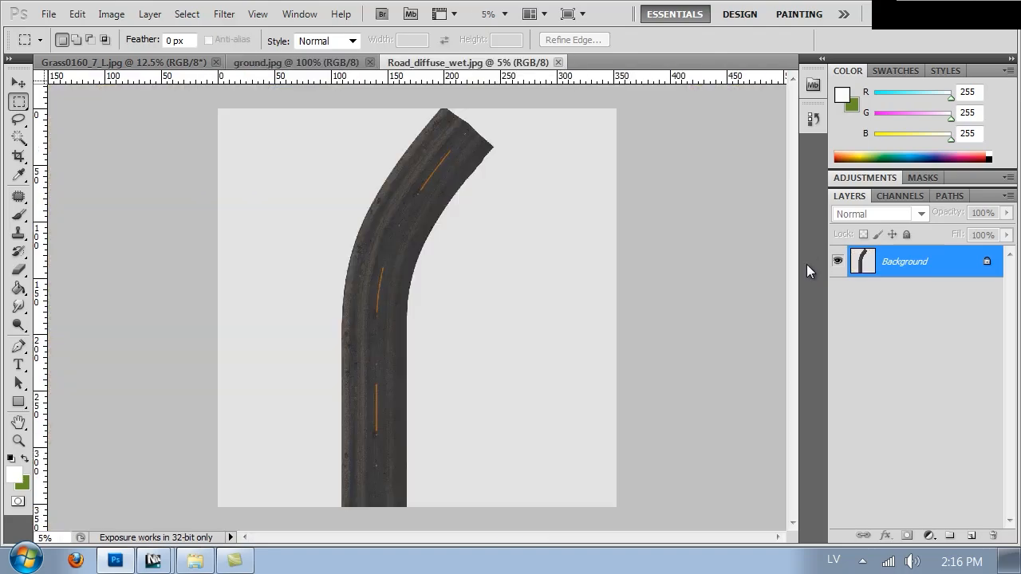
# Step: Paste the puddle mask over the road texture and scale it with Free Transform to cover the whole canvas
pyautogui.hotkey('ctrl', 'v')
pyautogui.keyDown('ctrl'); pyautogui.moveTo(401, 294); pyautogui.dragTo(266, 156); pyautogui.keyUp('ctrl')
pyautogui.rightClick(267, 150)
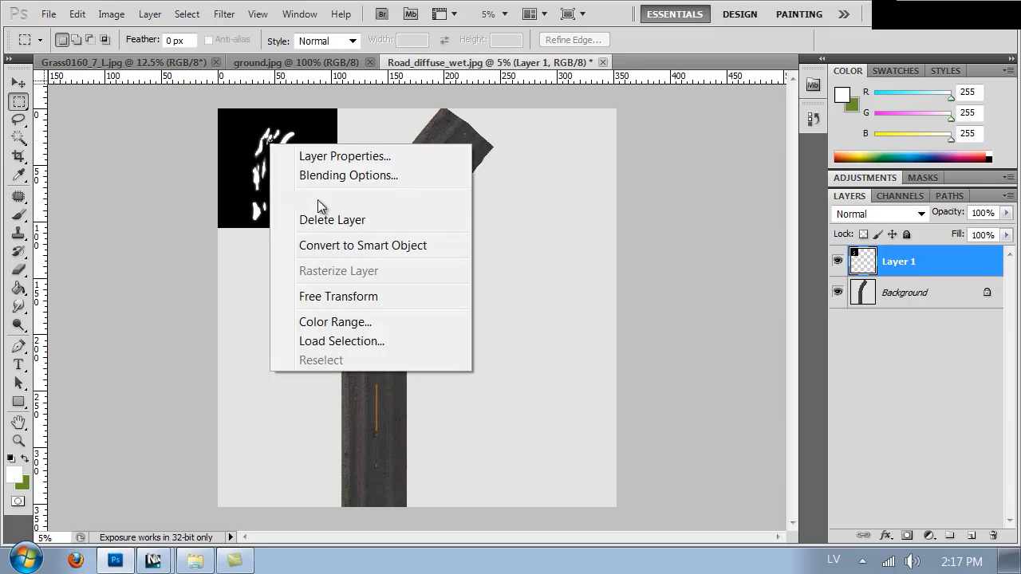
pyautogui.click(366, 296)
pyautogui.moveTo(338, 228); pyautogui.dragTo(625, 505)
pyautogui.press('Return')
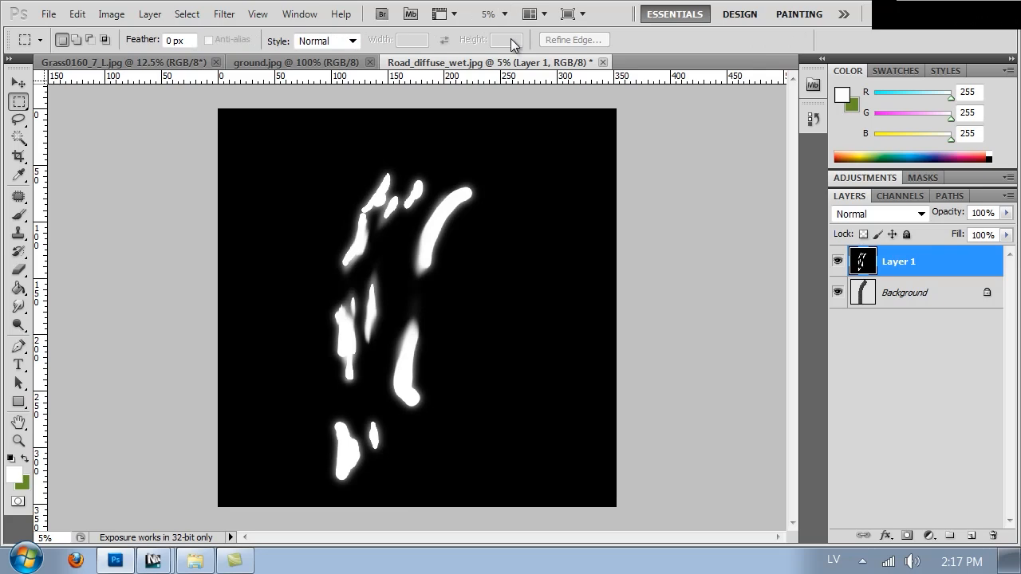
# Step: Invert the pasted mask on Layer 1 and soften it with a Gaussian Blur of 124.6 pixels radius
pyautogui.hotkey('ctrl', 'i')
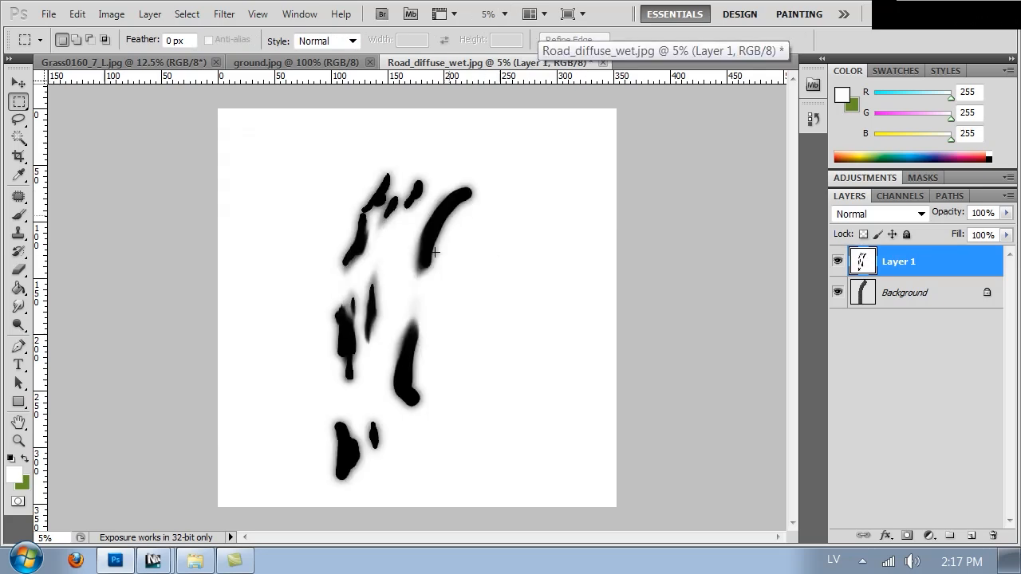
pyautogui.click(225, 14)
pyautogui.click(337, 196)
pyautogui.click(499, 272)
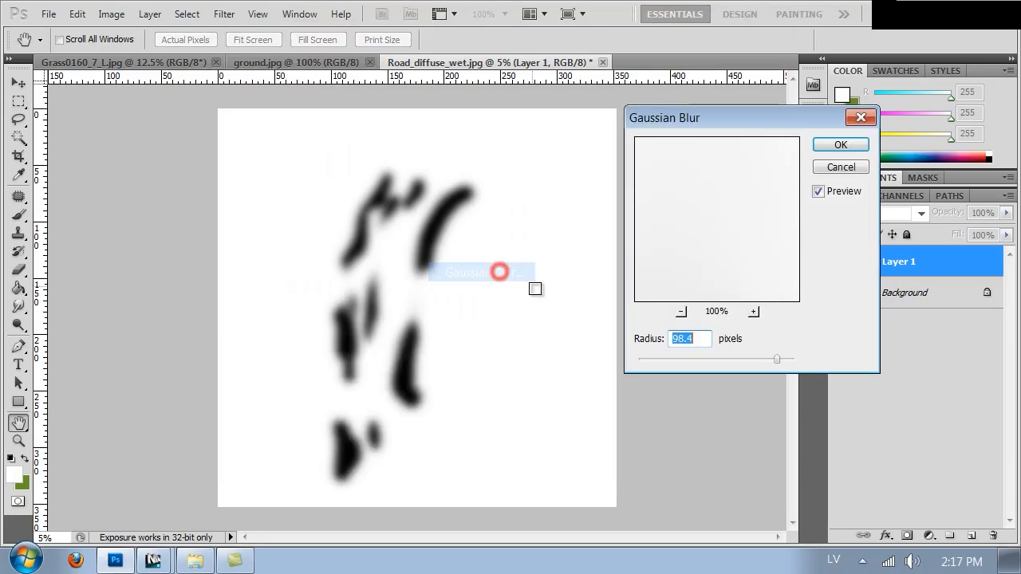
pyautogui.moveTo(773, 360); pyautogui.dragTo(789, 362)
pyautogui.click(787, 361)
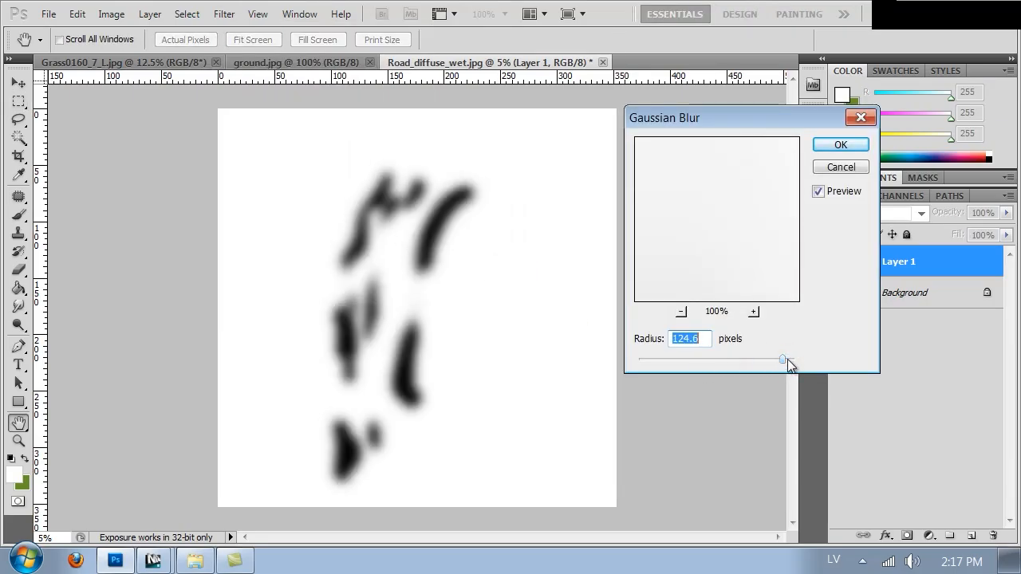
pyautogui.click(840, 145)
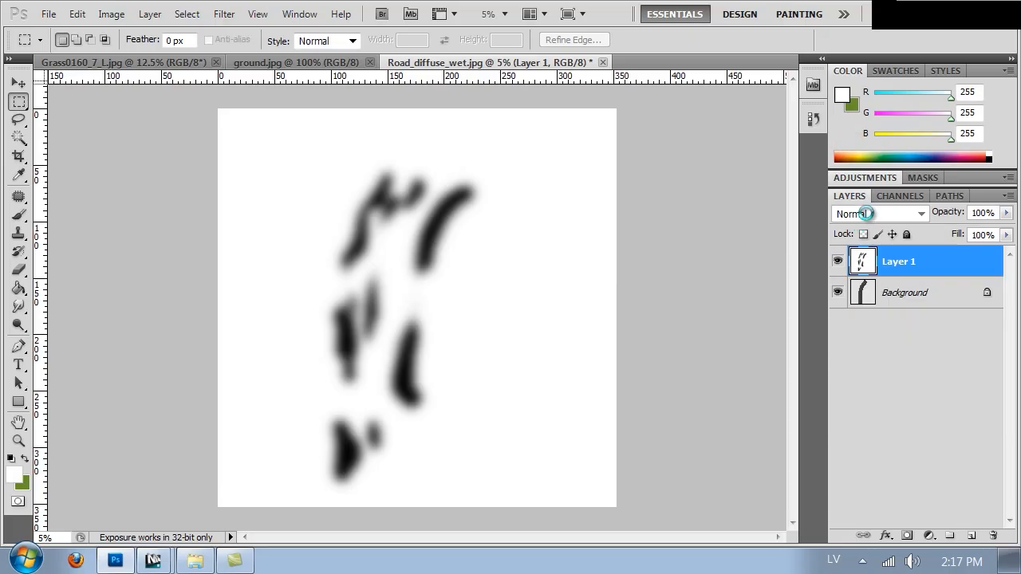
# Step: Try out different blending modes on Layer 1, from Darken through to Exclusion
pyautogui.click(867, 213)
pyautogui.click(862, 57)
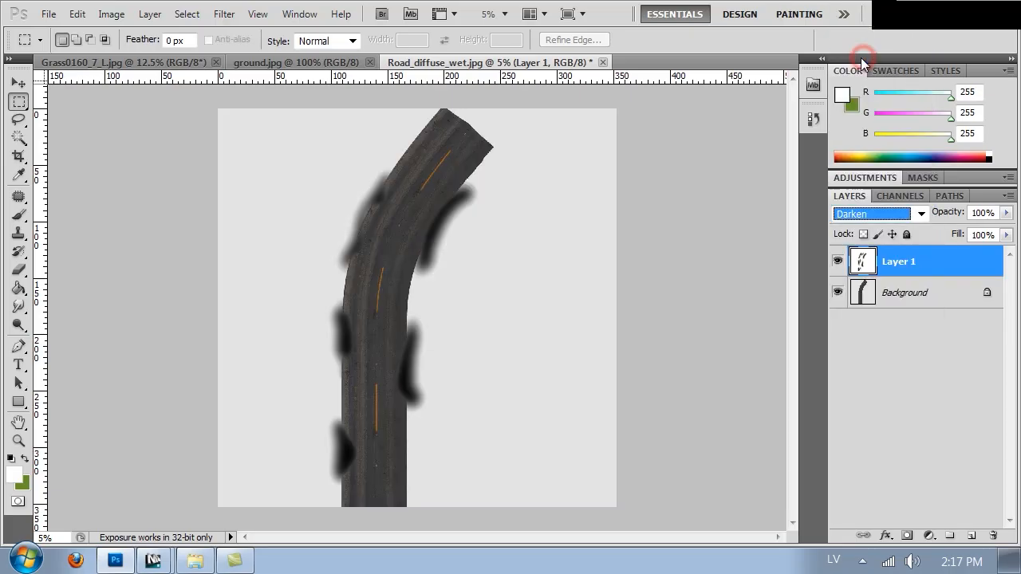
pyautogui.press('Down')
pyautogui.press('Down')
pyautogui.press('Down')
pyautogui.press('Down')
pyautogui.press('Down')
pyautogui.press('Down')
pyautogui.press('Down')
pyautogui.press('Down')
pyautogui.press('Down')
pyautogui.press('Down')
pyautogui.press('Down')
pyautogui.press('Up')
pyautogui.press('Up')
pyautogui.press('Up')
pyautogui.press('Down')
pyautogui.press('Down')
pyautogui.press('Down')
pyautogui.press('Down')
pyautogui.press('Down')
pyautogui.press('Down')
pyautogui.press('Down')
pyautogui.press('Down')
pyautogui.press('Down')
pyautogui.press('Down')
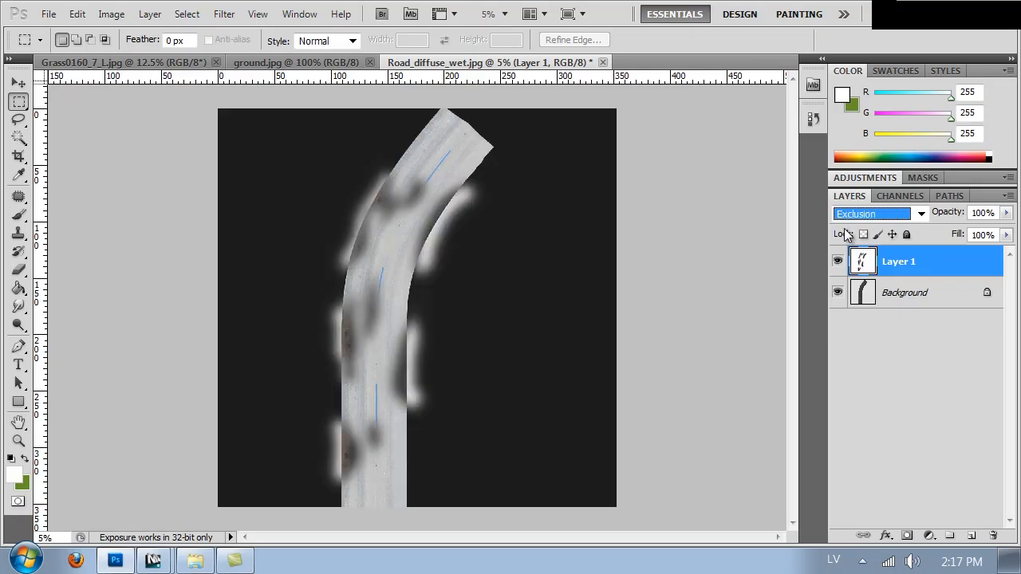
pyautogui.press('Up')
pyautogui.press('Up')
# Step: Set the blending mode of Layer 1 to Multiply and its opacity to 76%
pyautogui.click(855, 222)
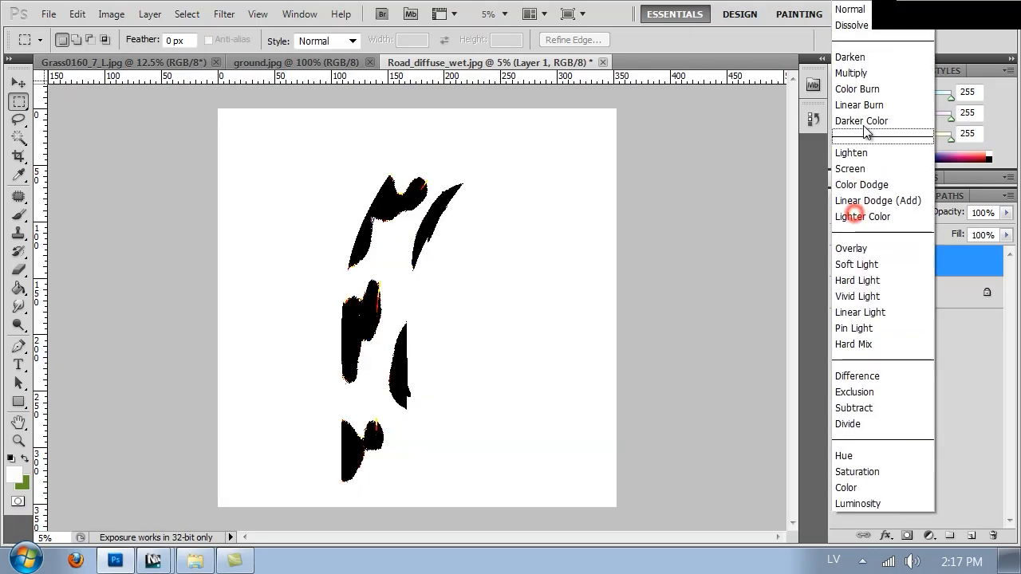
pyautogui.click(875, 59)
pyautogui.press('Down')
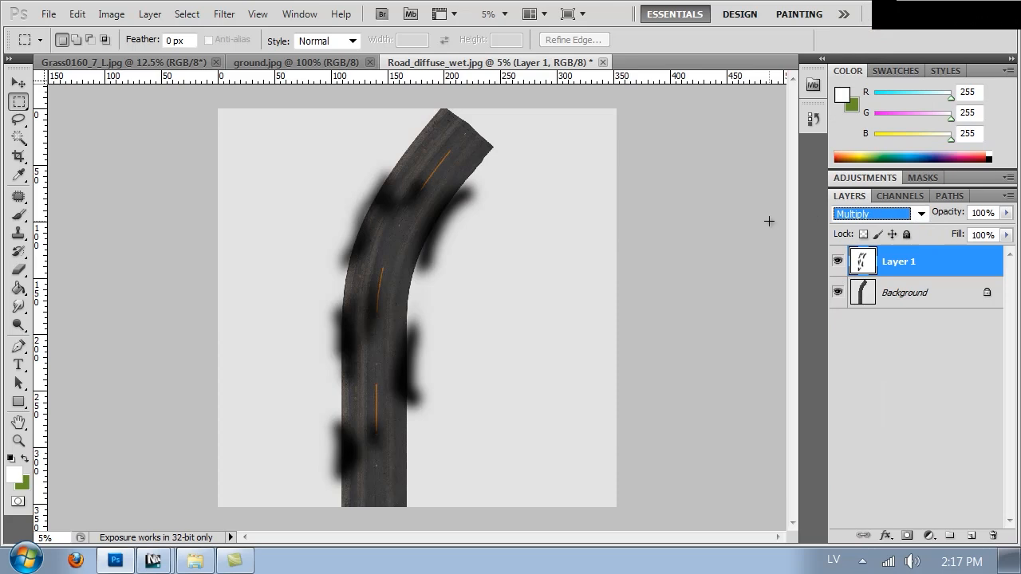
pyautogui.moveTo(1007, 215); pyautogui.dragTo(988, 232)
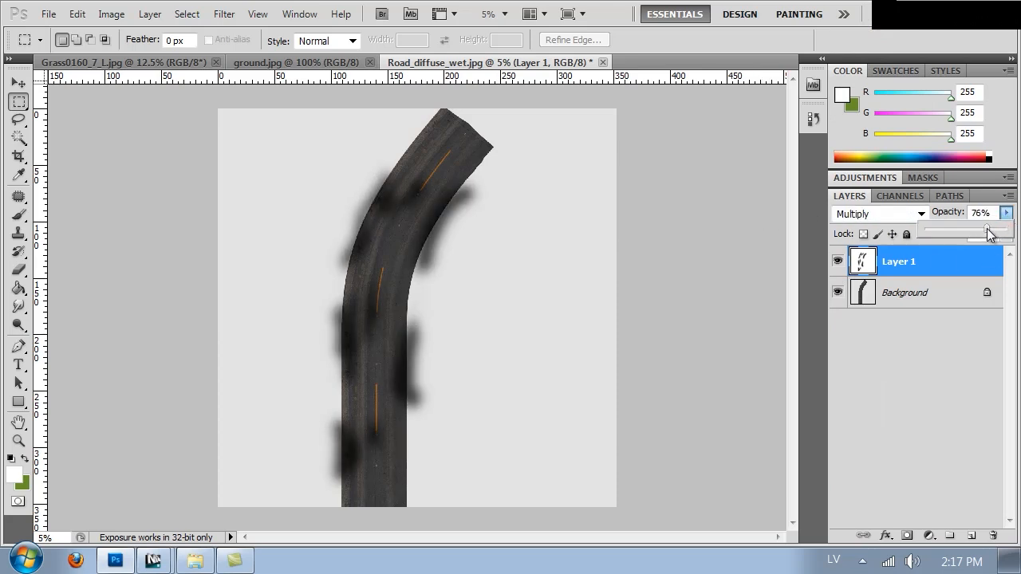
pyautogui.click(663, 232)
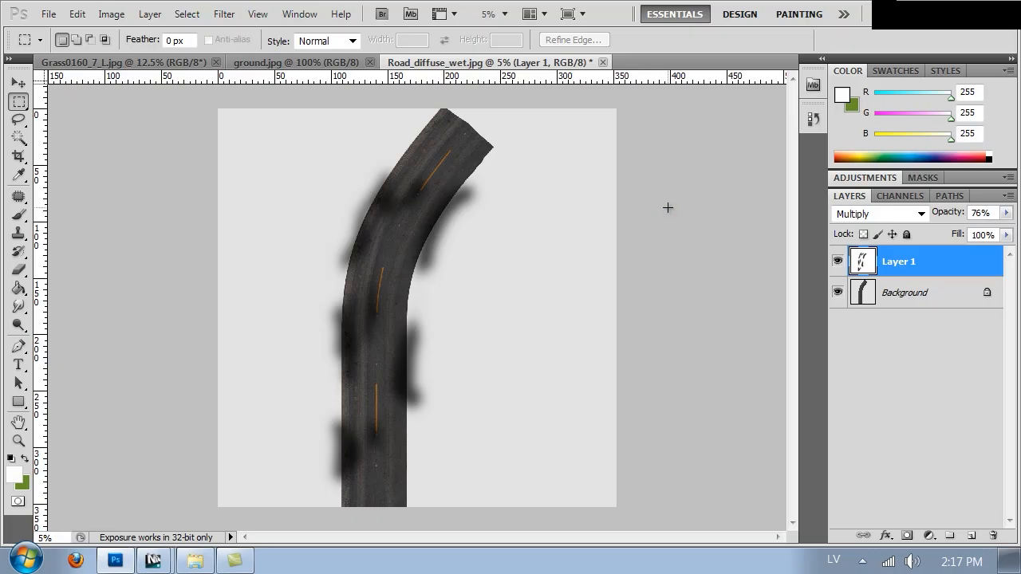
# Step: Save the darkened road texture as a JPEG over Road_diffuse_wet.jpg in the Textures folder, at Maximum quality 12
pyautogui.hotkey('ctrl', 'alt', '0')
pyautogui.moveTo(253, 276); pyautogui.dragTo(486, 570)
pyautogui.moveTo(654, 192); pyautogui.dragTo(582, 547)
pyautogui.moveTo(526, 250); pyautogui.dragTo(542, 470)
pyautogui.moveTo(559, 252); pyautogui.dragTo(560, 337)
pyautogui.moveTo(597, 183); pyautogui.dragTo(587, 232)
pyautogui.hotkey('ctrl', 's')
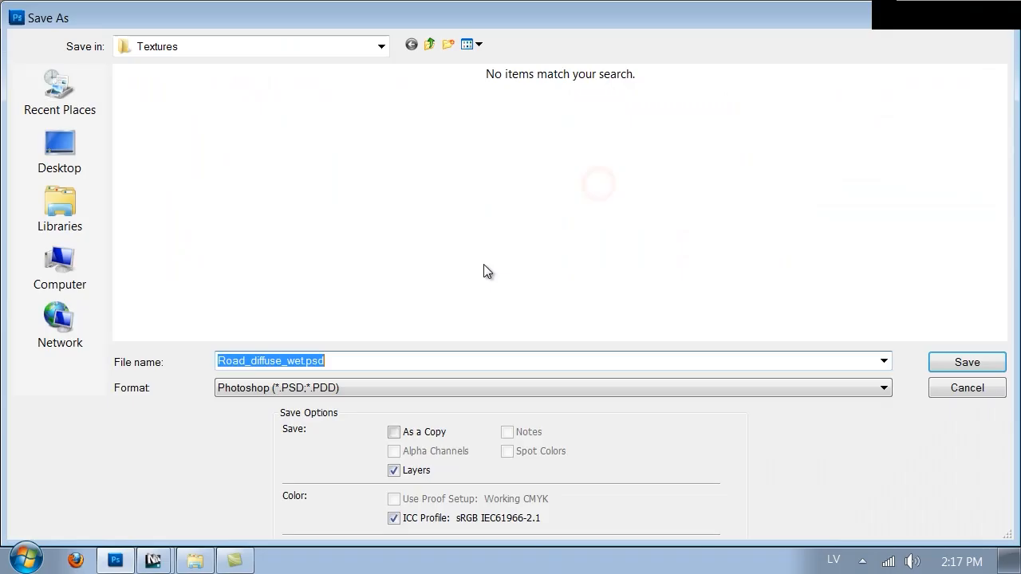
pyautogui.click(277, 388)
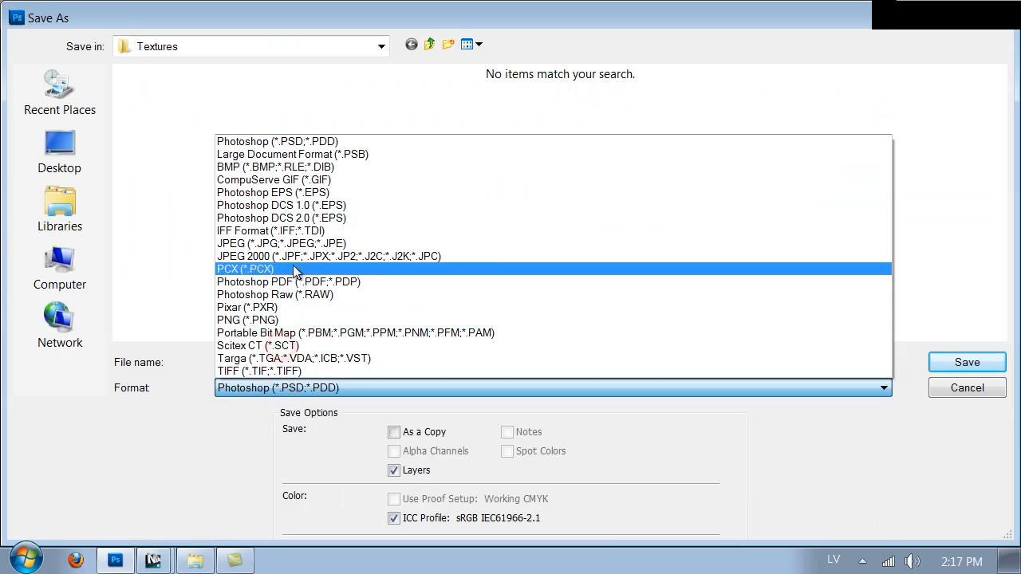
pyautogui.click(293, 242)
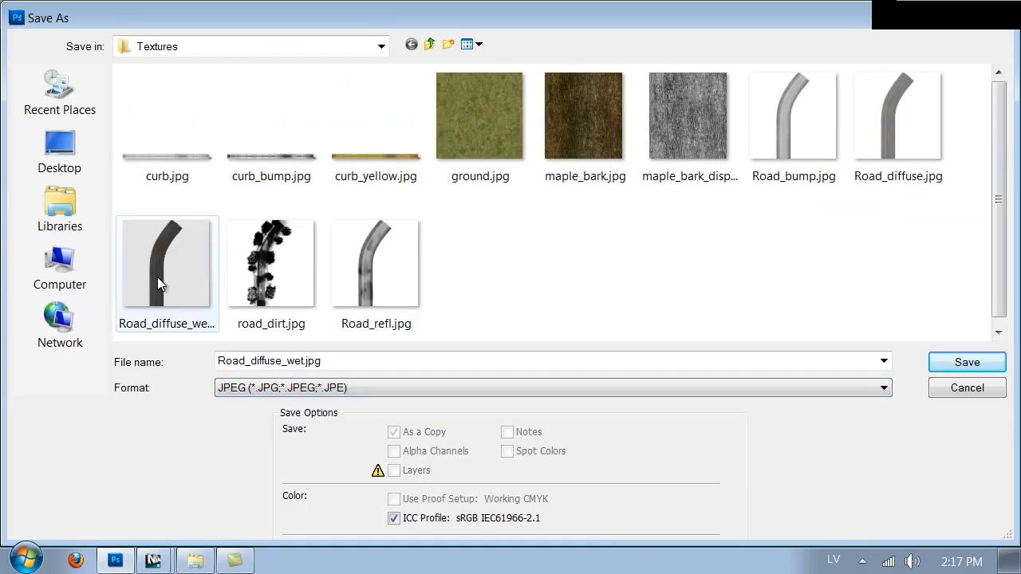
pyautogui.doubleClick(157, 277)
pyautogui.click(477, 225)
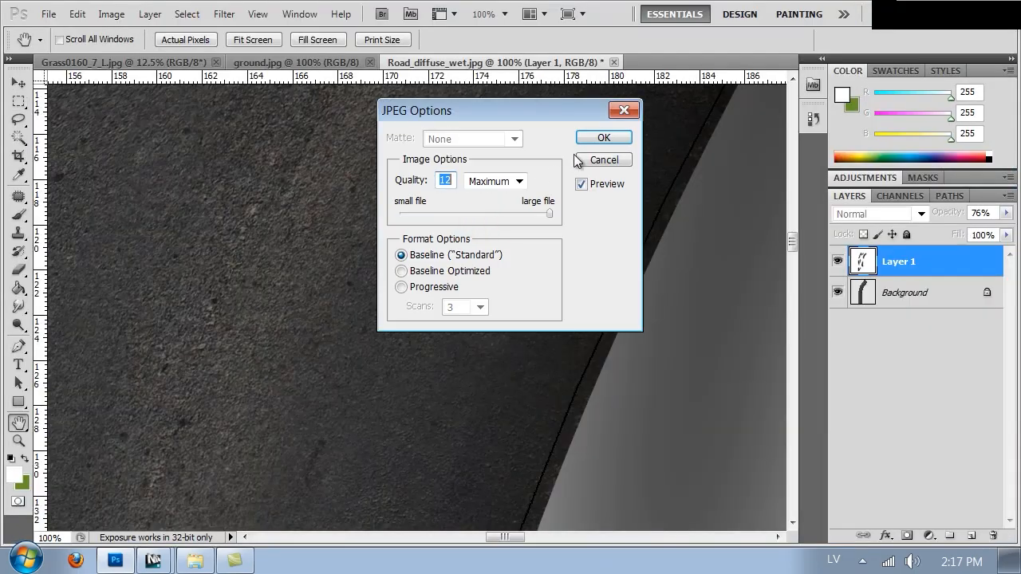
pyautogui.click(593, 138)
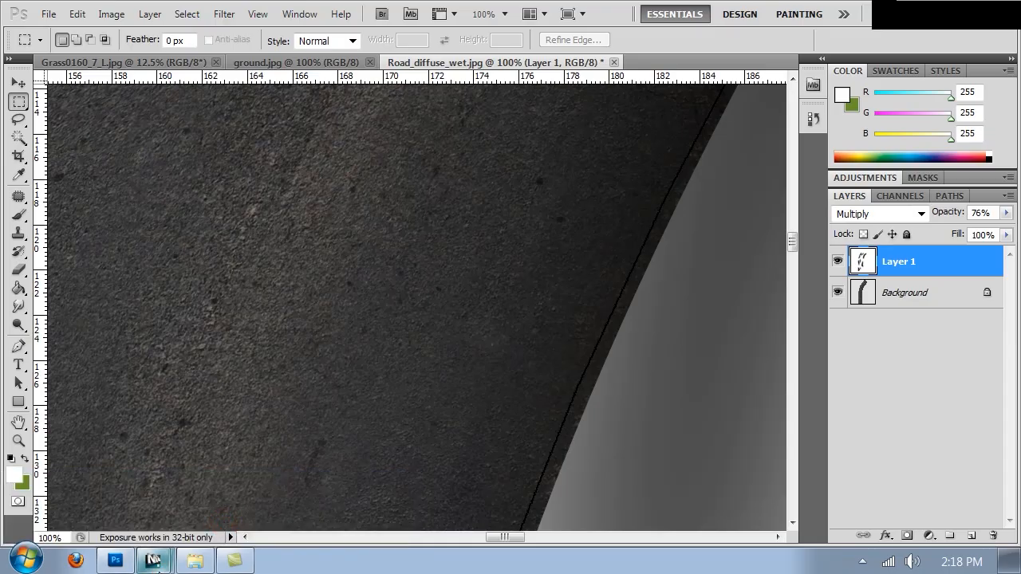
# Step: Switch back to 3ds Max and close the V-Ray frame buffer
pyautogui.moveTo(156, 564)
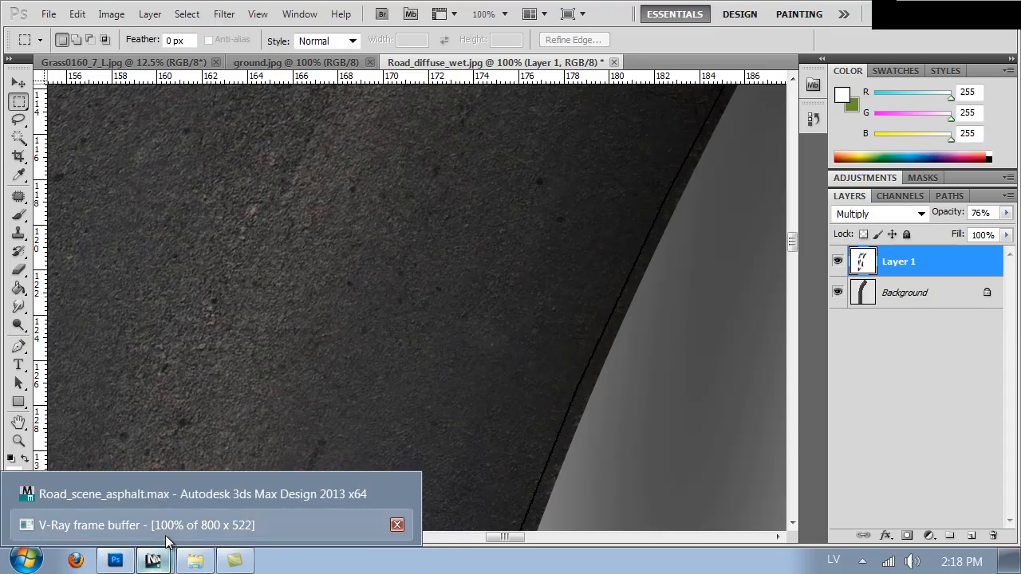
pyautogui.click(155, 564)
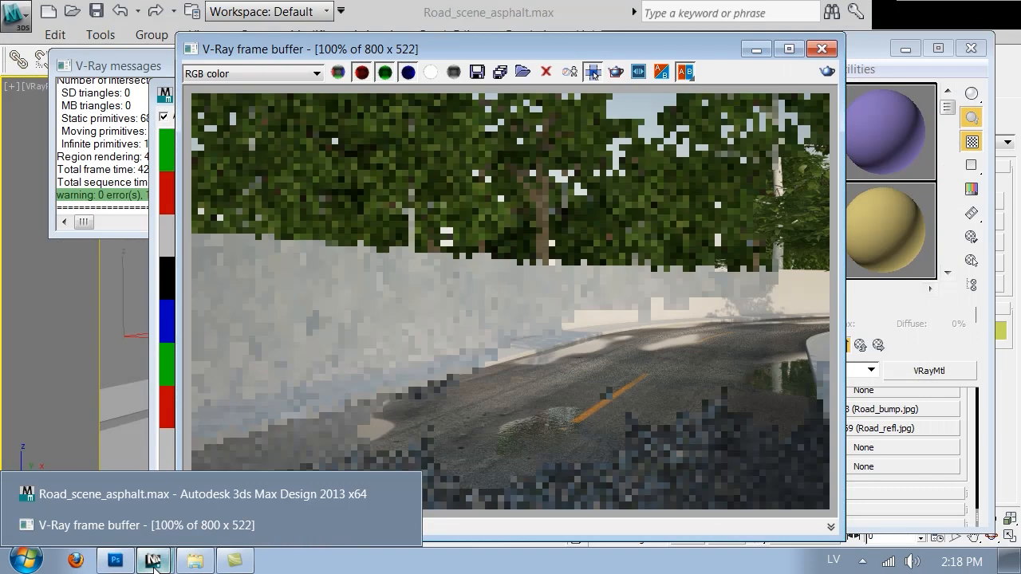
pyautogui.click(687, 294)
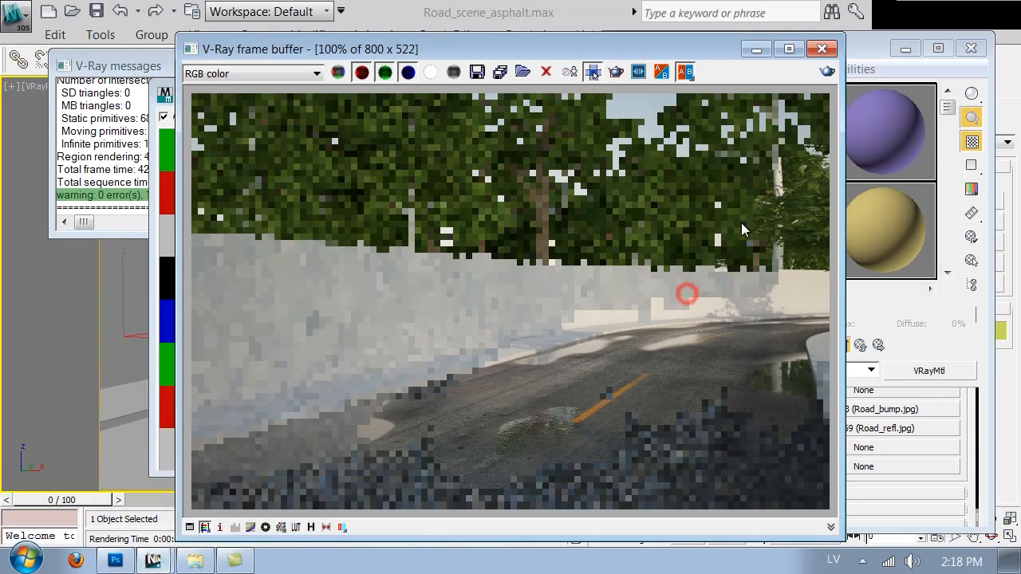
pyautogui.click(812, 49)
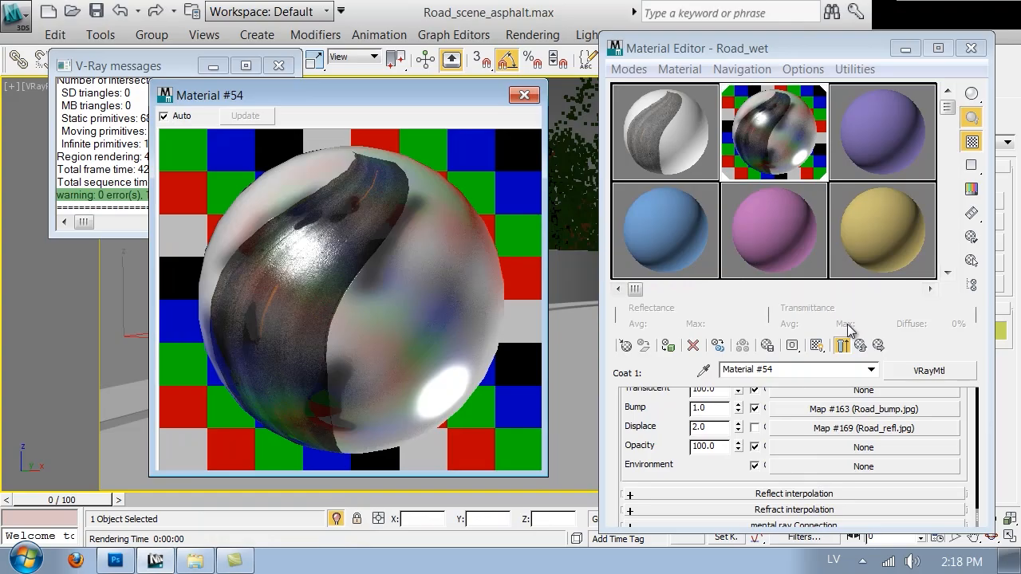
# Step: Return to the Road_wet blend material and set the blend amount of the first coat to 90
pyautogui.click(860, 345)
pyautogui.doubleClick(948, 466)
pyautogui.write('90.0')
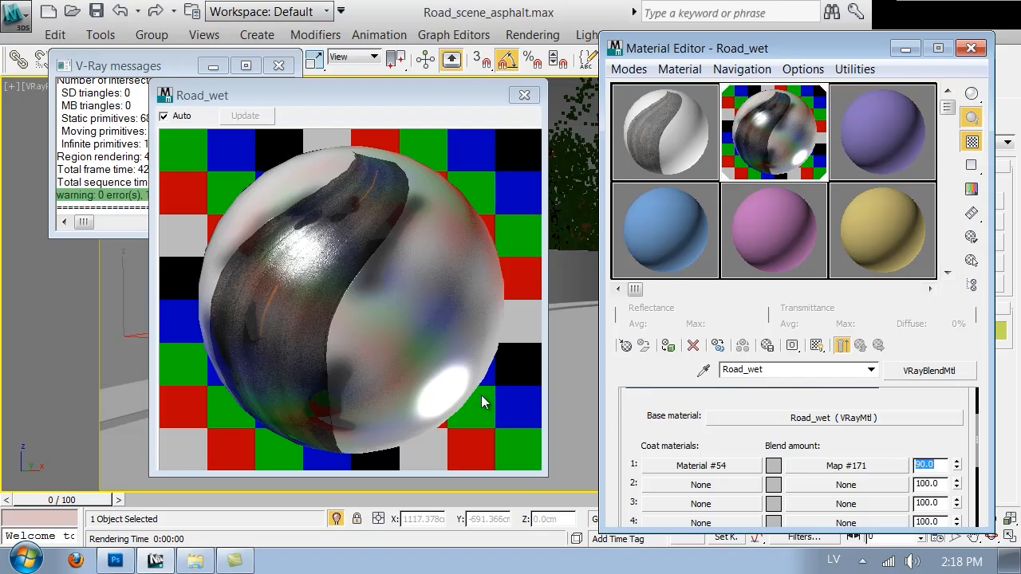
# Step: Run a test render of the road scene, stop it partway and close the V-Ray frame buffer
pyautogui.moveTo(686, 48); pyautogui.dragTo(666, 243)
pyautogui.click(964, 59)
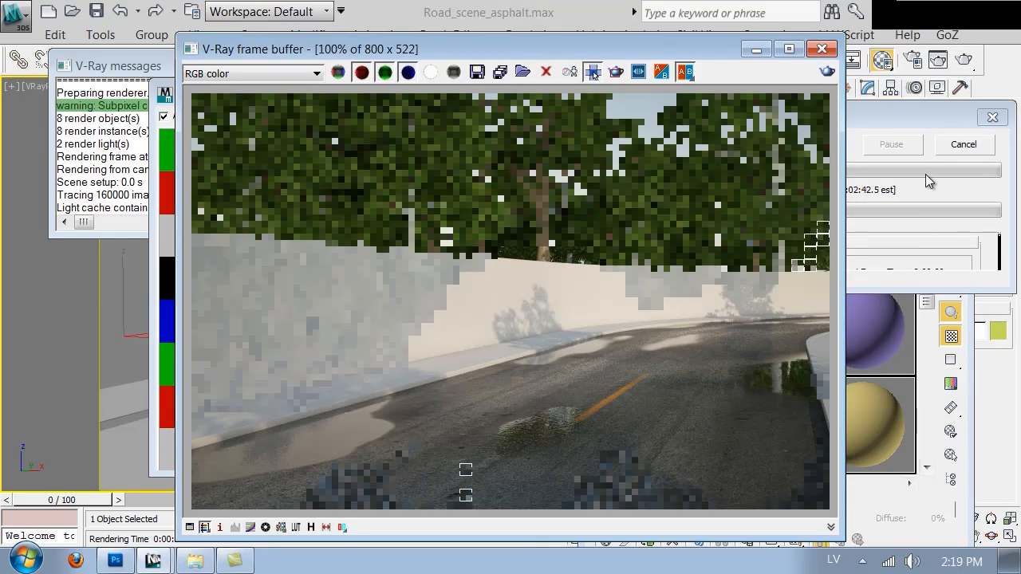
pyautogui.click(963, 144)
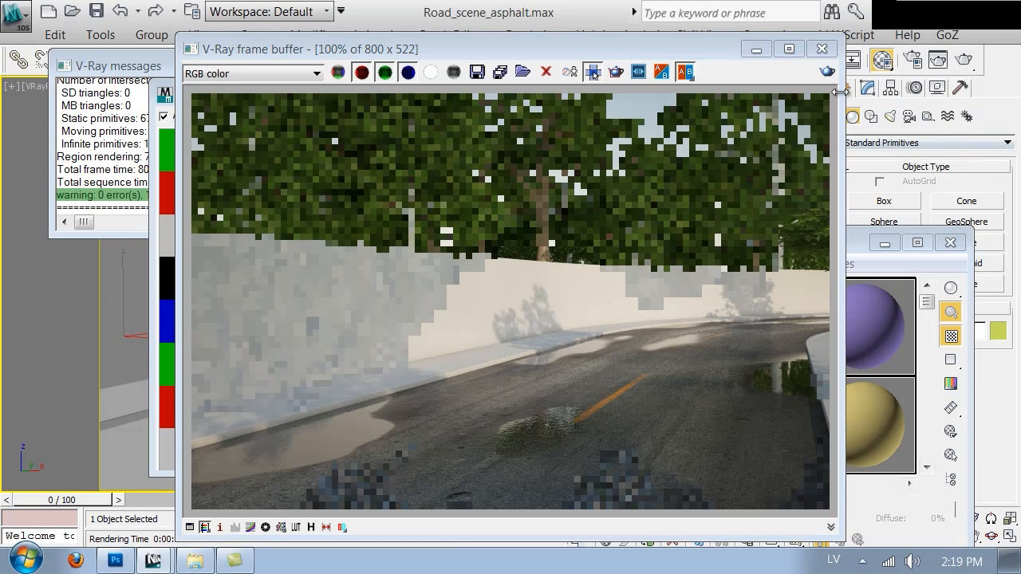
pyautogui.click(822, 49)
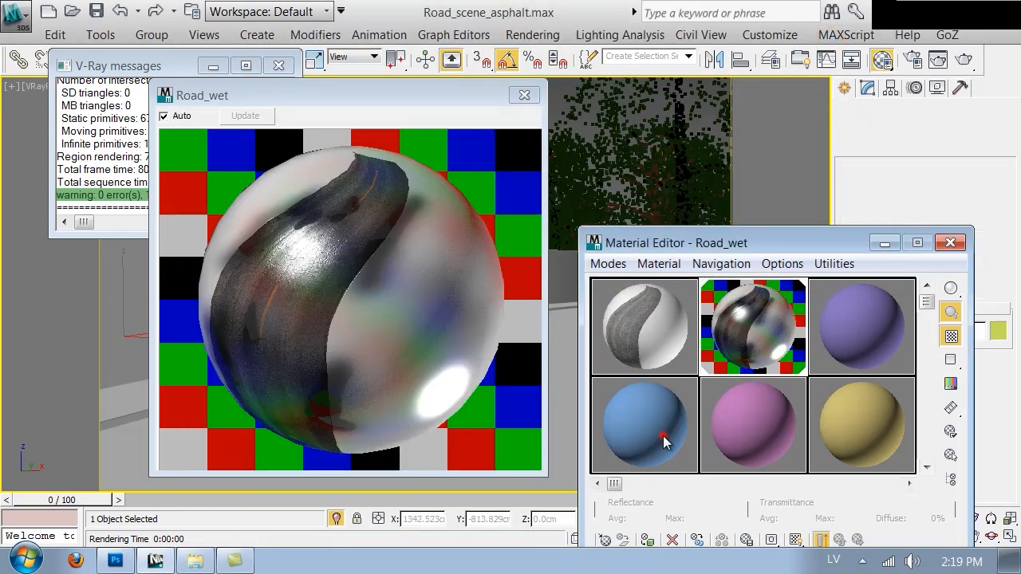
# Step: Create a new VRayMtl with a grey diffuse colour of value 36 in the blue sample slot and assign it to the wall
pyautogui.click(663, 436)
pyautogui.moveTo(694, 240); pyautogui.dragTo(708, 29)
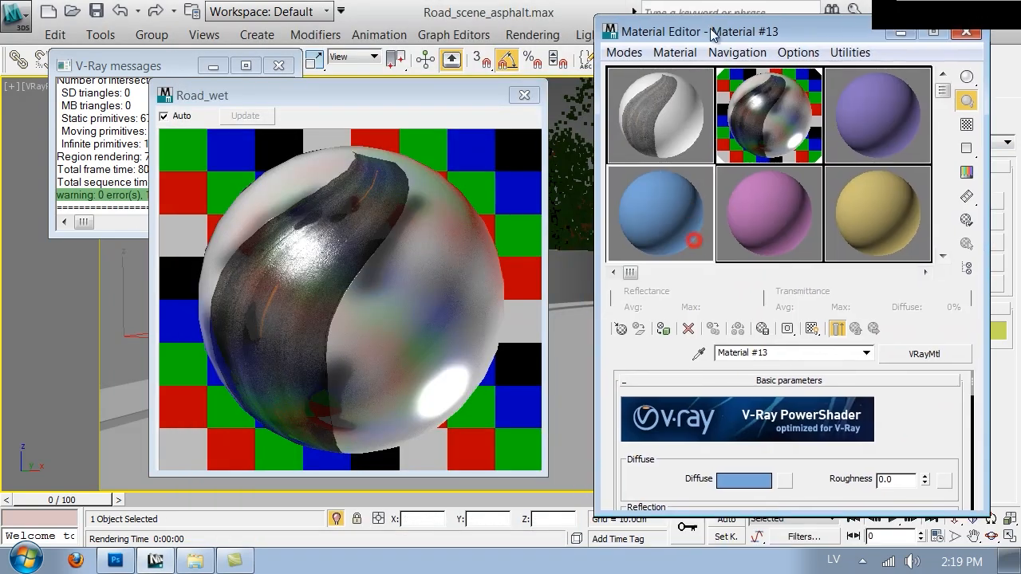
pyautogui.click(621, 330)
pyautogui.doubleClick(450, 470)
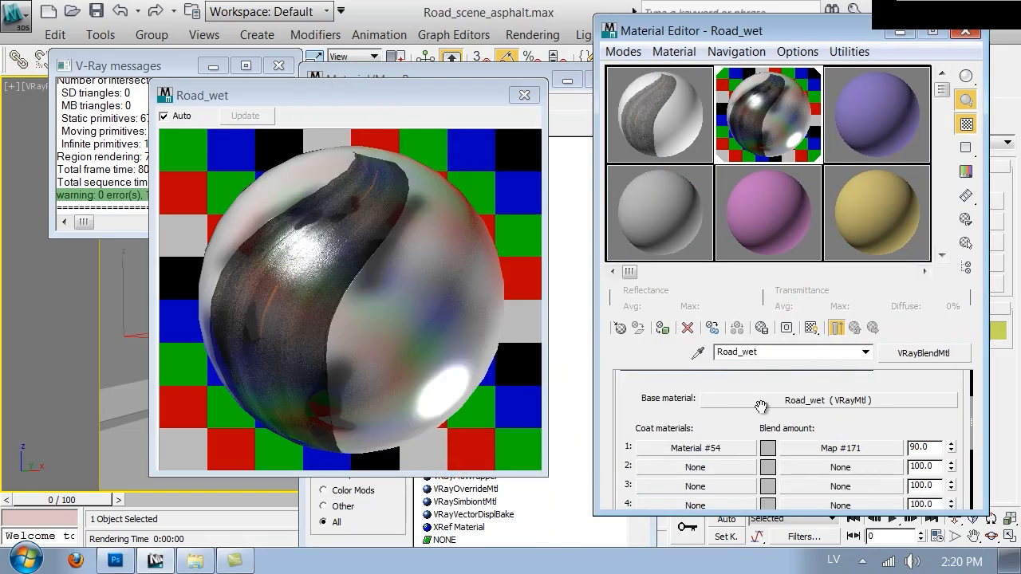
pyautogui.click(672, 200)
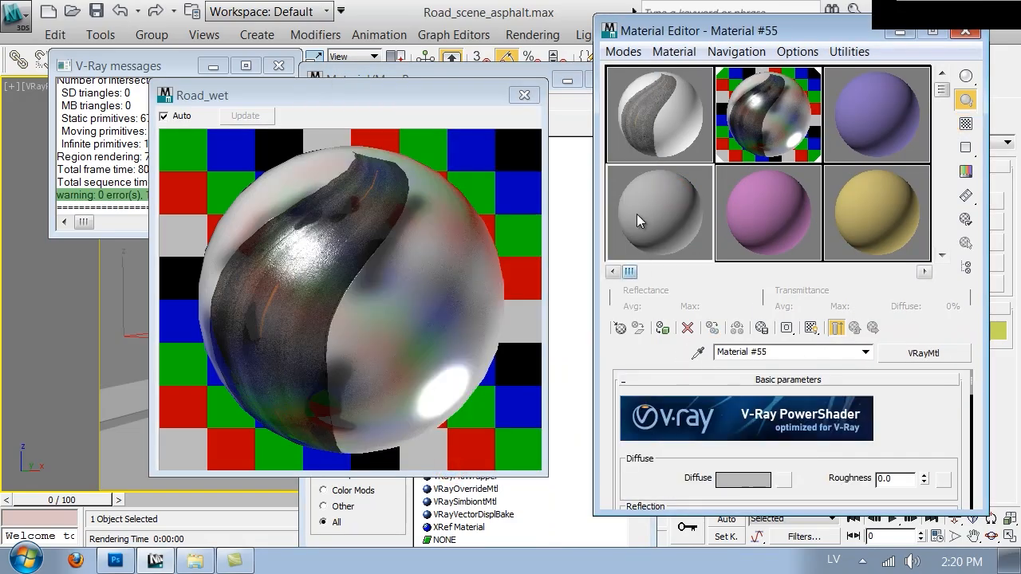
pyautogui.click(742, 478)
pyautogui.moveTo(686, 206); pyautogui.dragTo(598, 205)
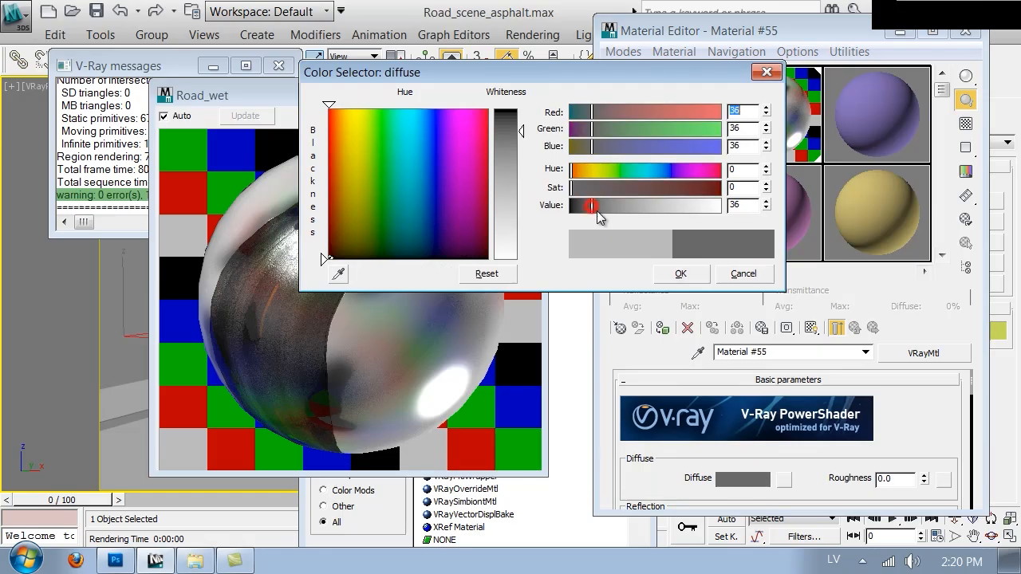
pyautogui.click(675, 271)
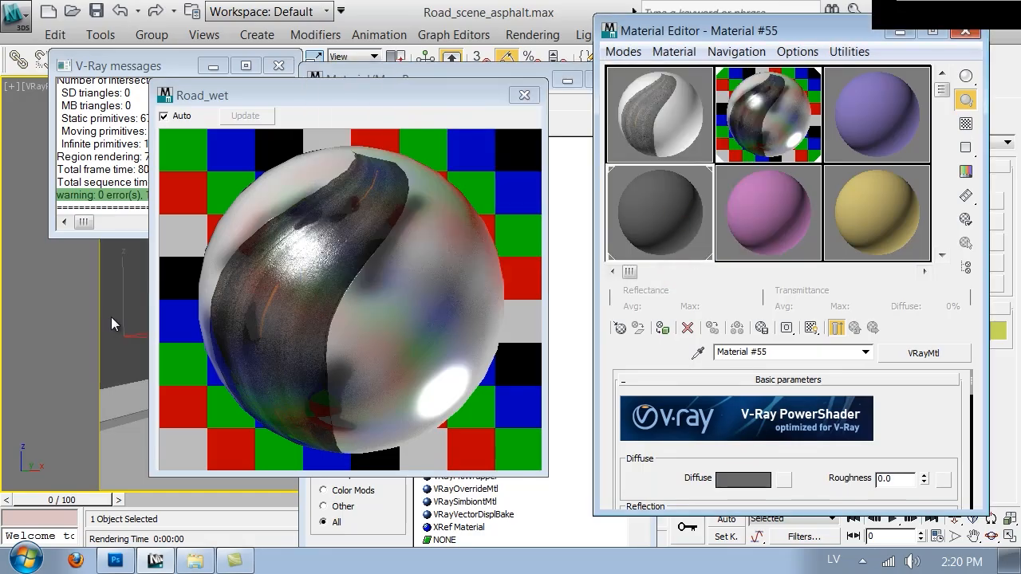
# Step: Close the Material Editor and start a new test render of the scene
pyautogui.click(965, 30)
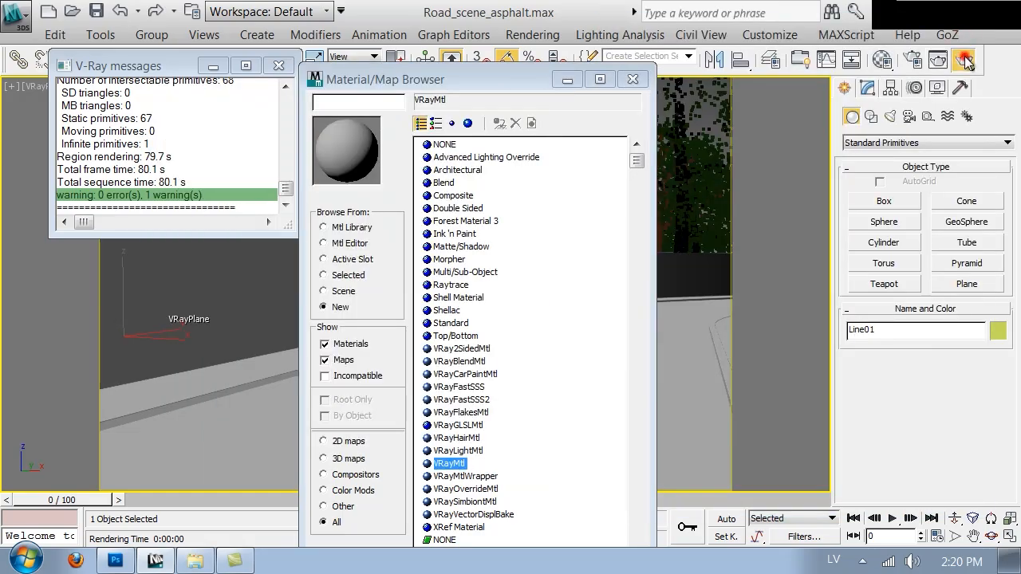
pyautogui.click(965, 60)
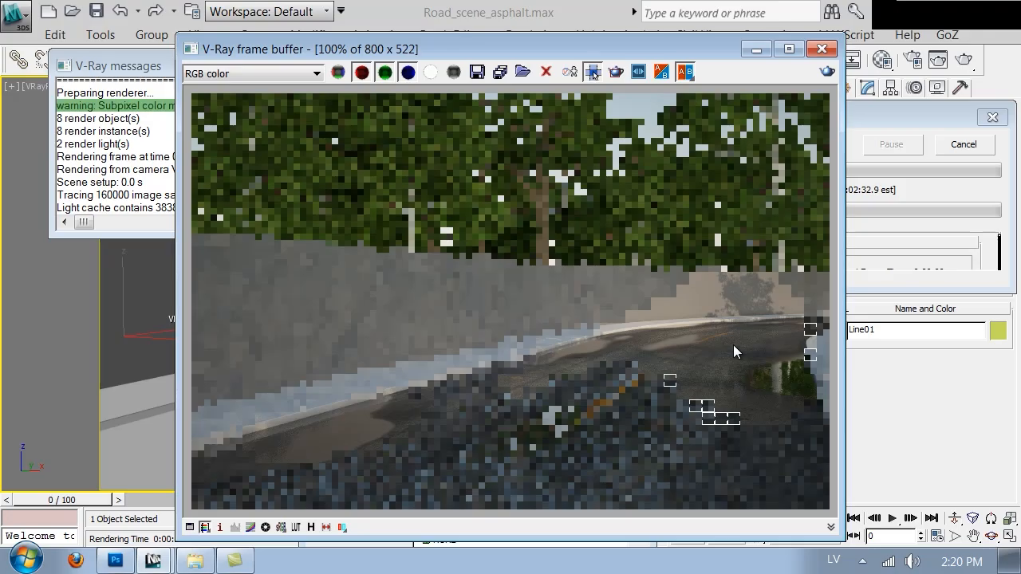
# Step: Switch to Photoshop and open Road_wet_mask.png from the Textures folder
pyautogui.click(116, 561)
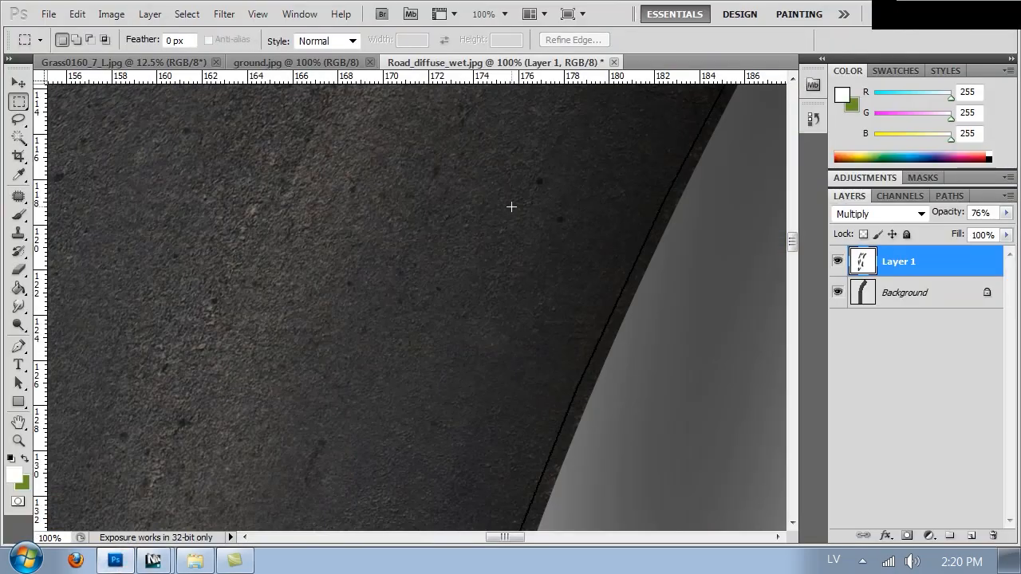
pyautogui.hotkey('ctrl', 'o')
pyautogui.moveTo(984, 144); pyautogui.dragTo(982, 268)
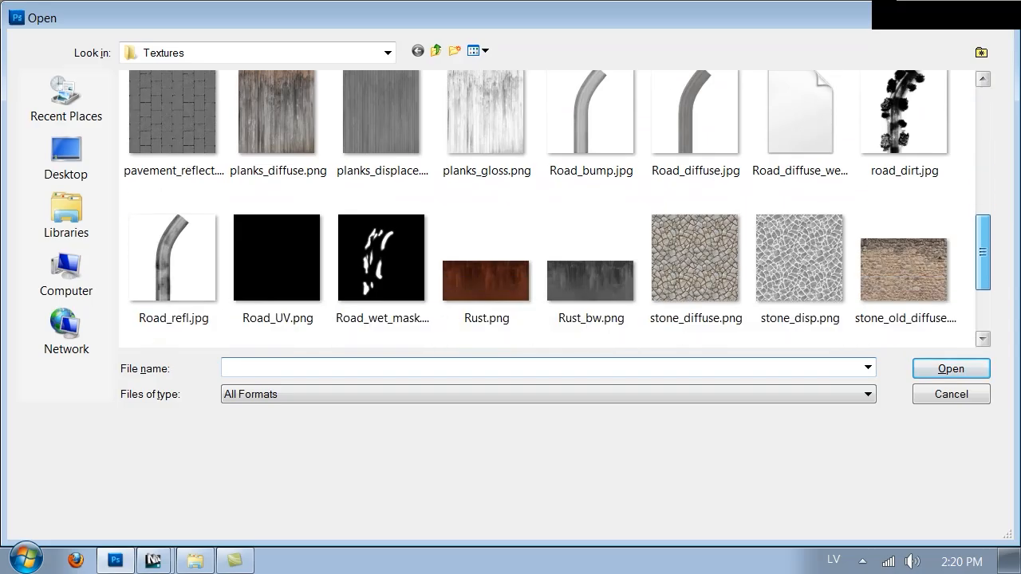
pyautogui.click(308, 231)
pyautogui.doubleClick(414, 244)
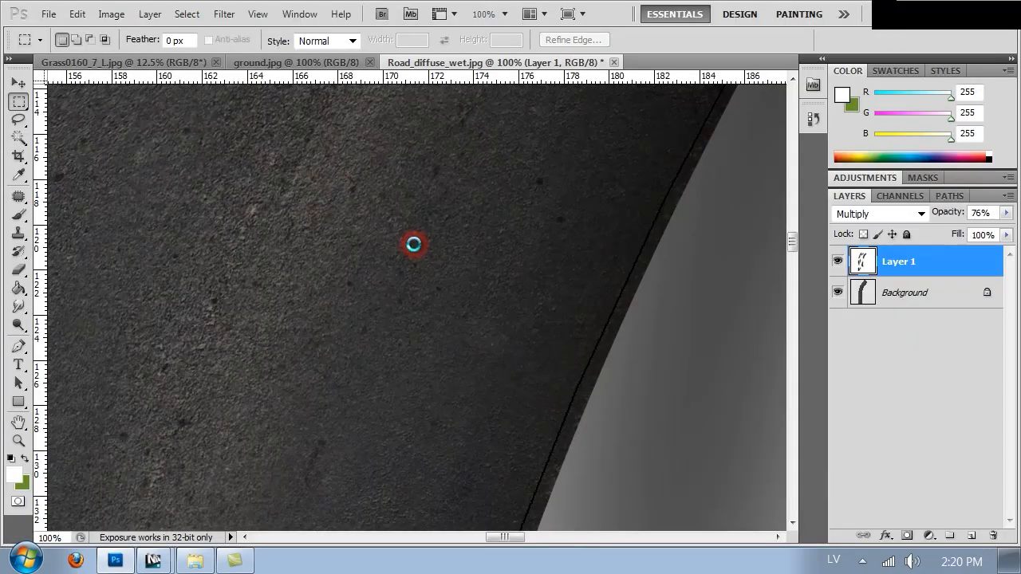
# Step: Duplicate the puddle mask's Background to a new layer and fill that layer with the Clouds filter
pyautogui.hotkey('ctrl', 'j')
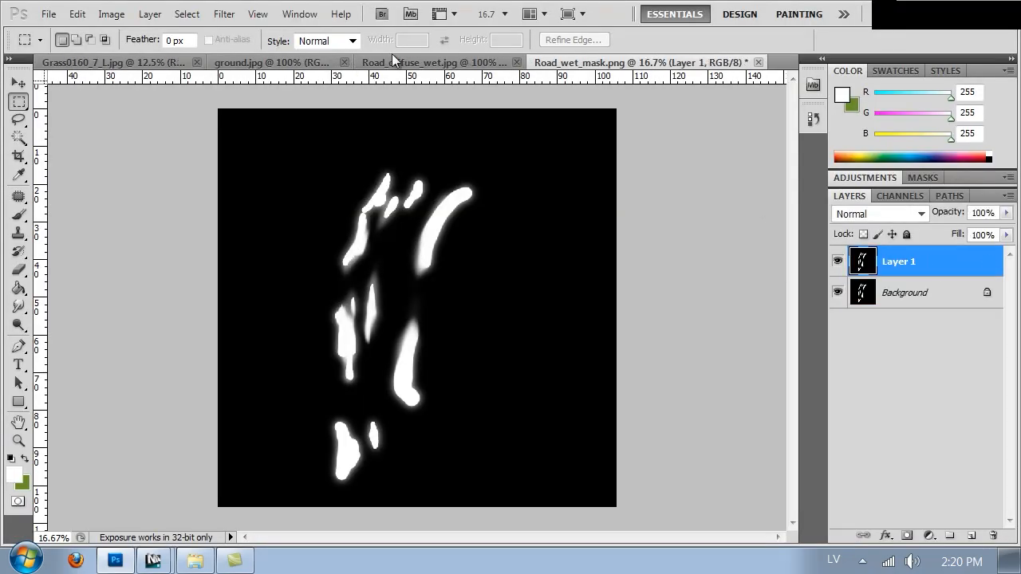
pyautogui.click(224, 14)
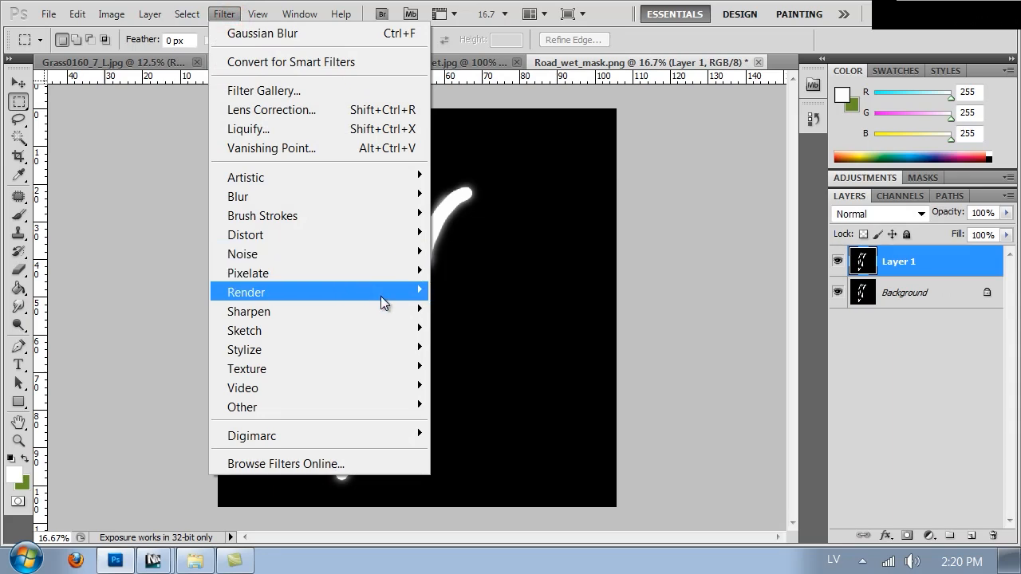
pyautogui.moveTo(380, 293)
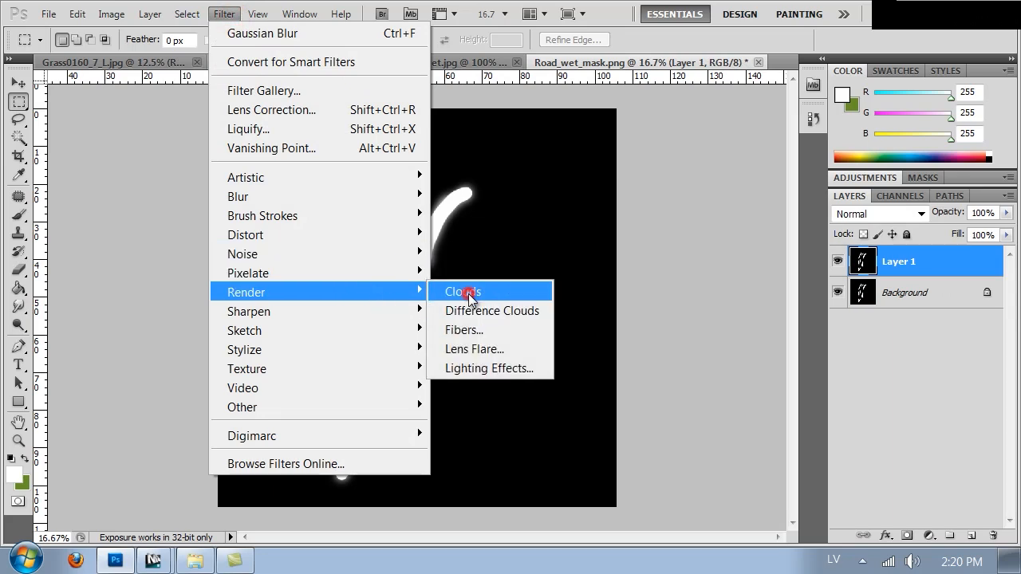
pyautogui.click(469, 295)
# Step: Desaturate the clouds on Layer 1 to greyscale with Hue/Saturation
pyautogui.press('i')
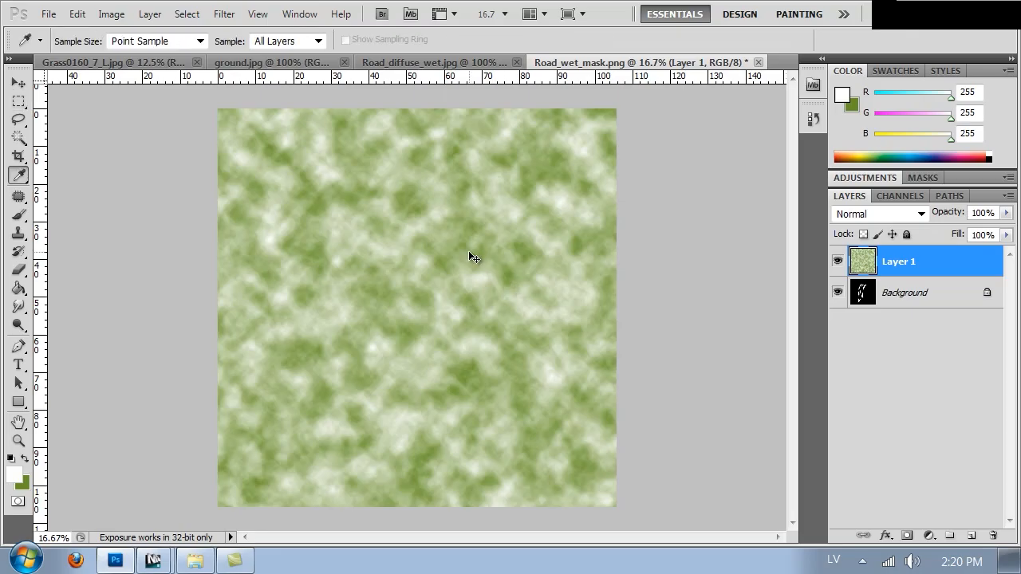
pyautogui.hotkey('ctrl', 'u')
pyautogui.moveTo(659, 231); pyautogui.dragTo(621, 230)
pyautogui.click(833, 107)
pyautogui.press('m')
# Step: Lower the opacity of the clouds layer to 34% and check the blend with the puddles at closer zoom
pyautogui.moveTo(1006, 213); pyautogui.dragTo(943, 231)
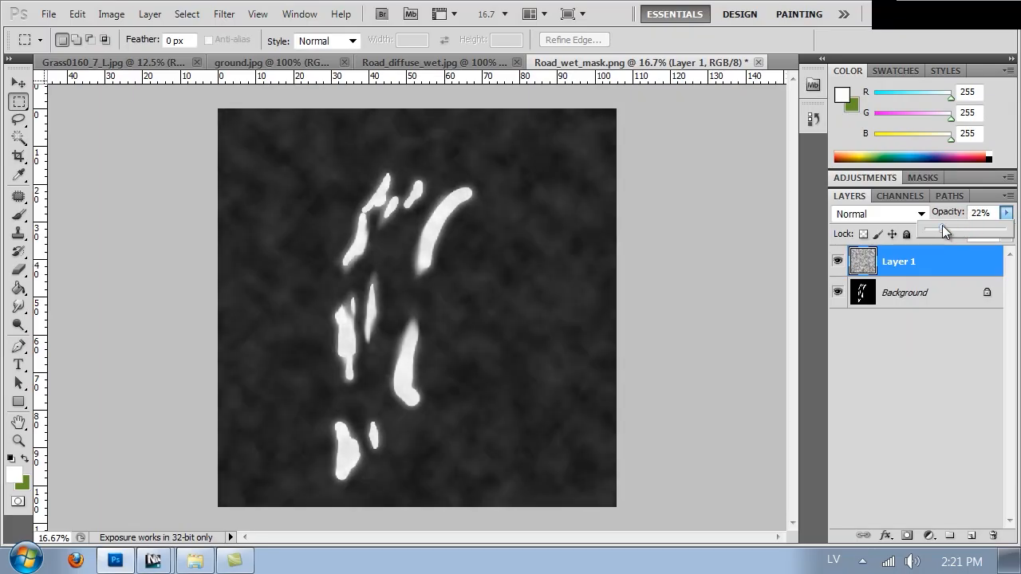
pyautogui.click(499, 225)
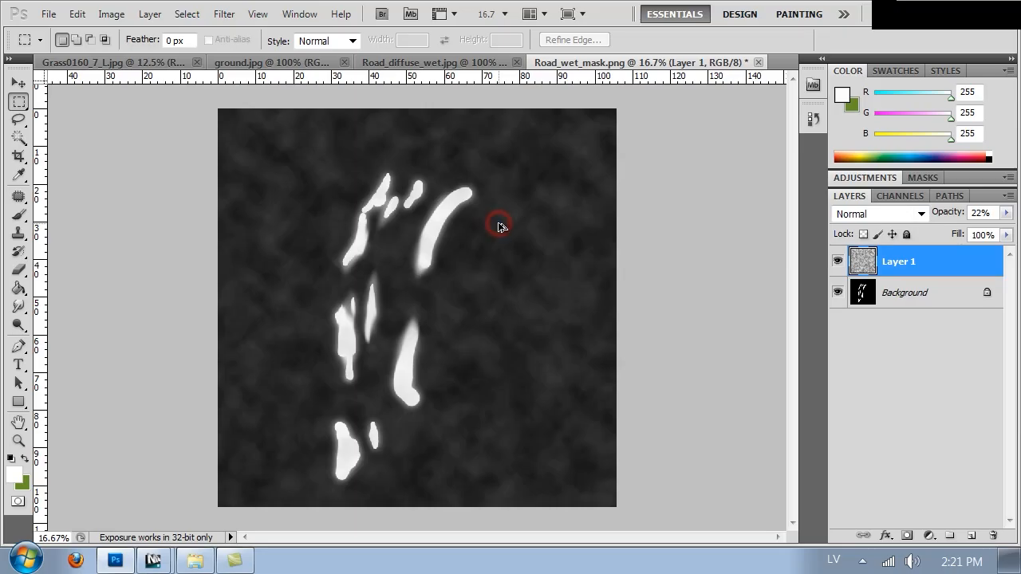
pyautogui.hotkey('ctrl', '1')
pyautogui.hotkey('ctrl', '-')
pyautogui.hotkey('ctrl', '-')
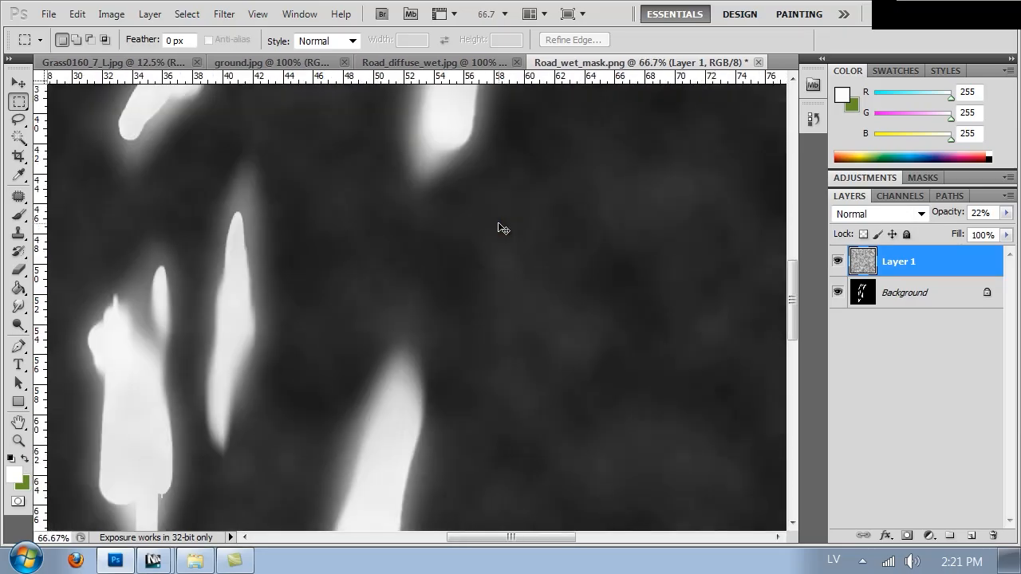
pyautogui.click(1006, 213)
pyautogui.moveTo(951, 232); pyautogui.dragTo(954, 228)
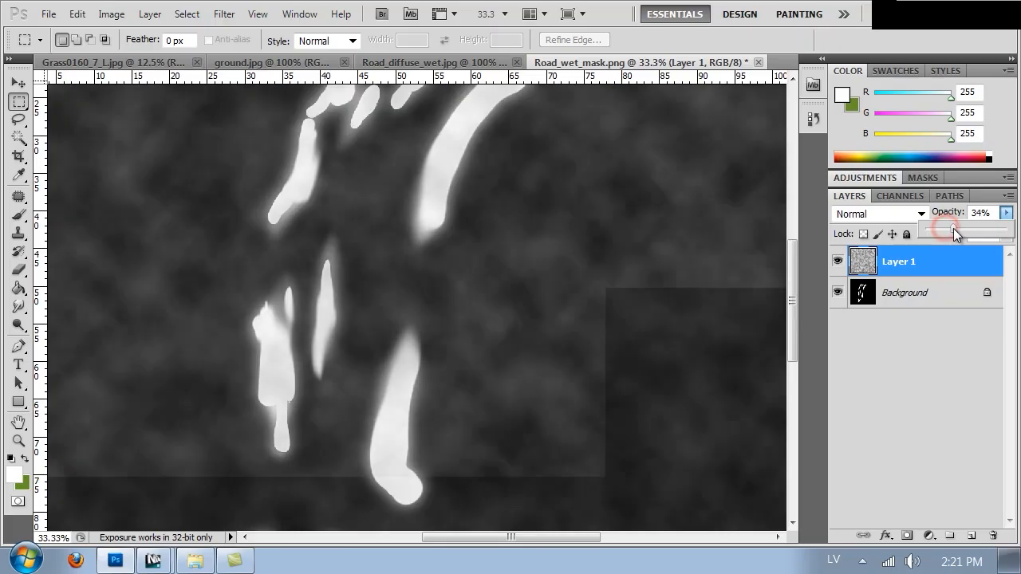
pyautogui.click(460, 244)
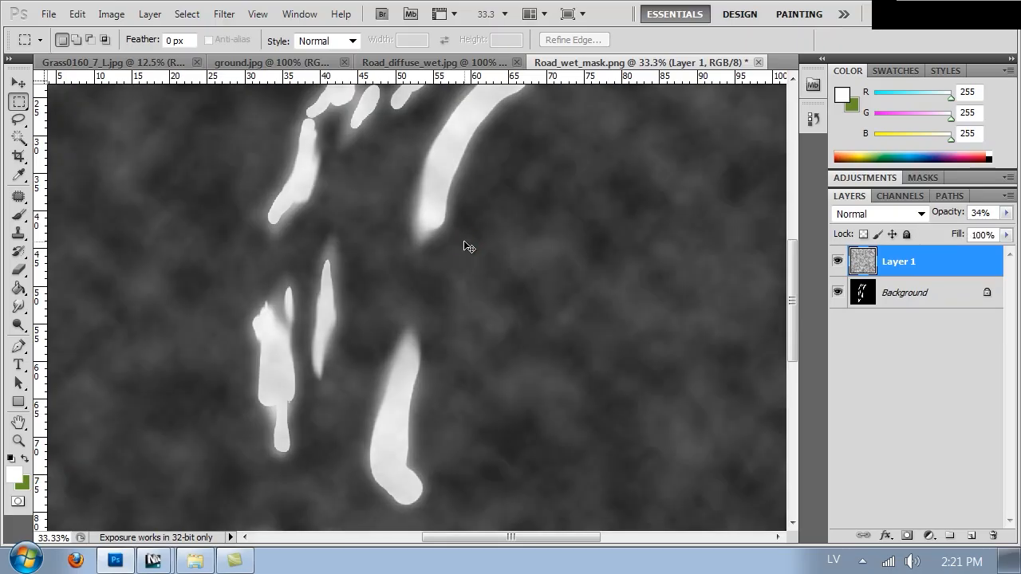
# Step: Darken the clouds layer with Curves, adding a lower midtone point and a highlight point at input 225, output 171
pyautogui.click(111, 14)
pyautogui.moveTo(191, 65)
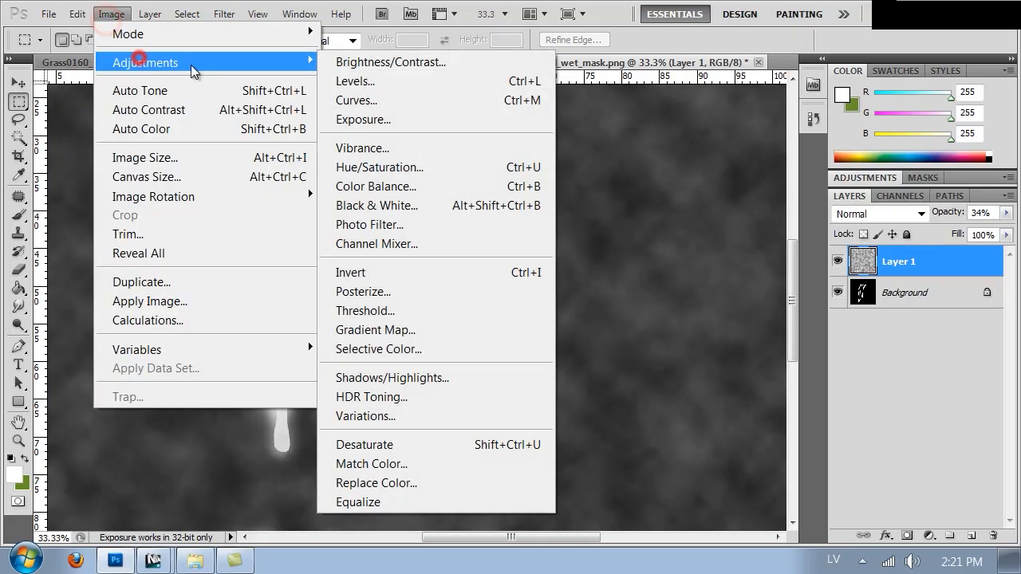
pyautogui.click(387, 92)
pyautogui.moveTo(777, 334); pyautogui.dragTo(790, 388)
pyautogui.moveTo(848, 282); pyautogui.dragTo(855, 296)
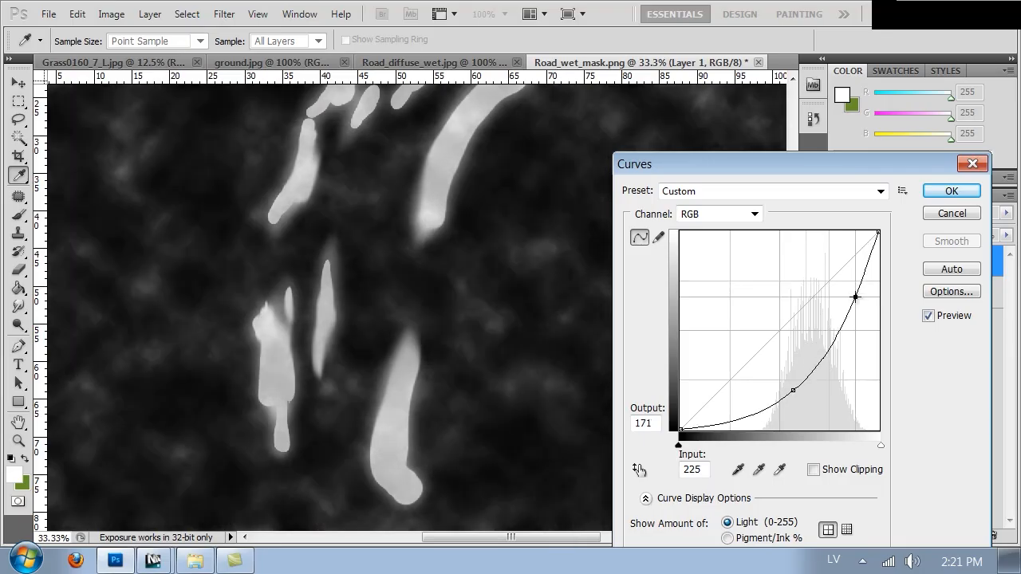
pyautogui.click(942, 191)
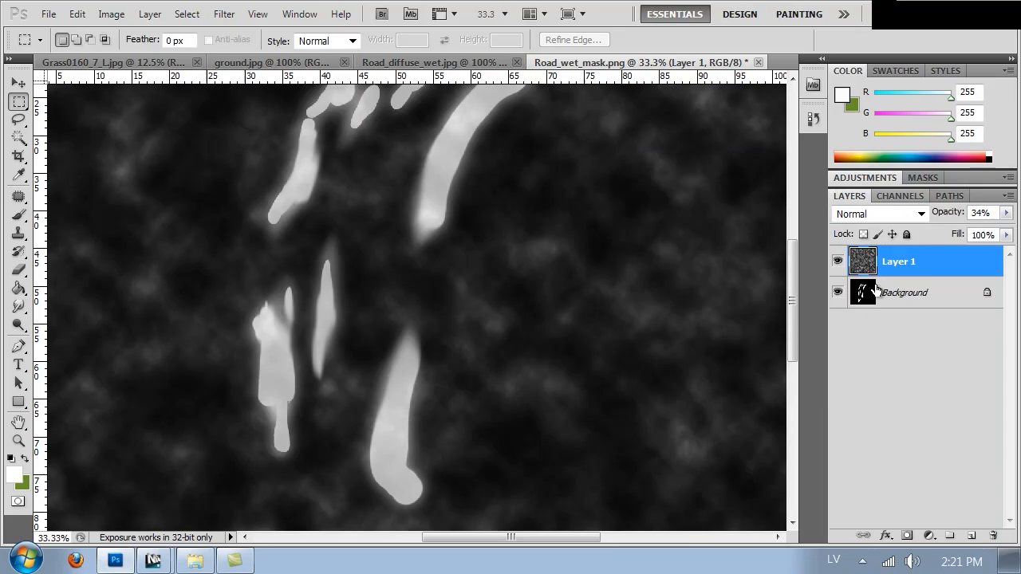
# Step: Merge the clouds layer into the Background and brighten the mask with Levels, setting the white input level to 195
pyautogui.hotkey('ctrl', 'e')
pyautogui.hotkey('ctrl', 'l')
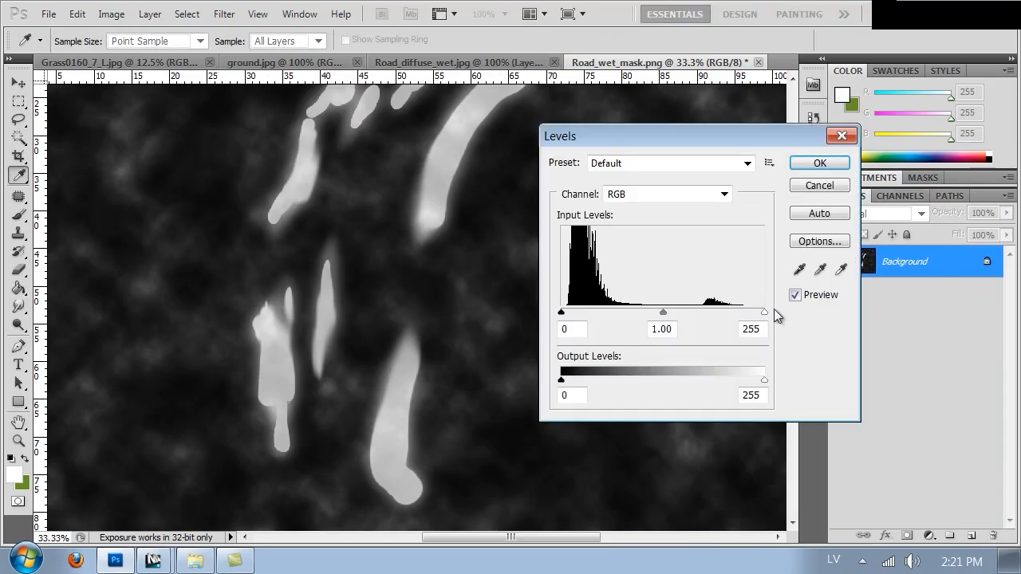
pyautogui.moveTo(757, 312); pyautogui.dragTo(716, 311)
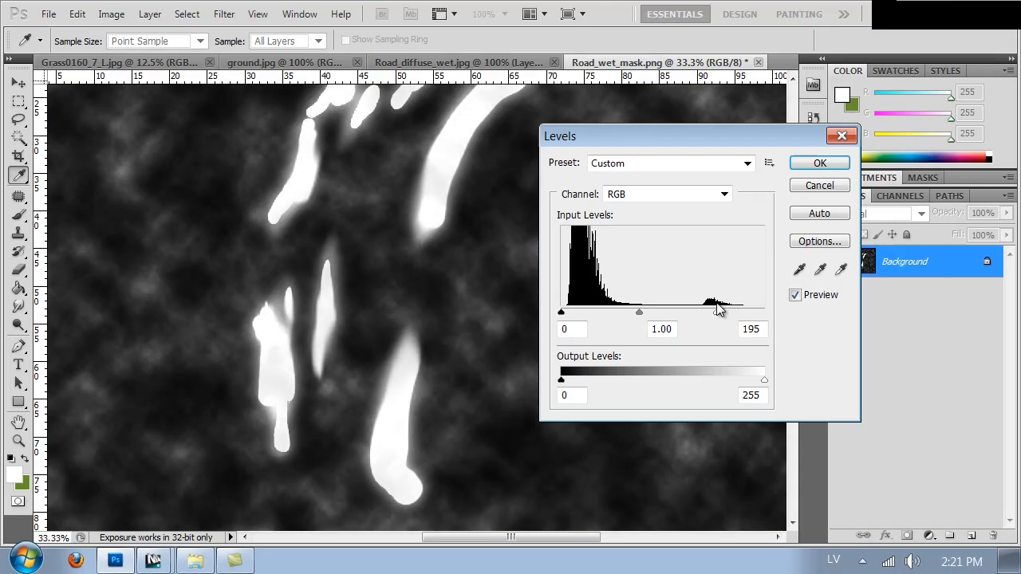
pyautogui.click(811, 165)
# Step: Save the mask as a non-interlaced PNG over Road_wet_mask.png in the Textures folder
pyautogui.hotkey('ctrl', 'shift', 's')
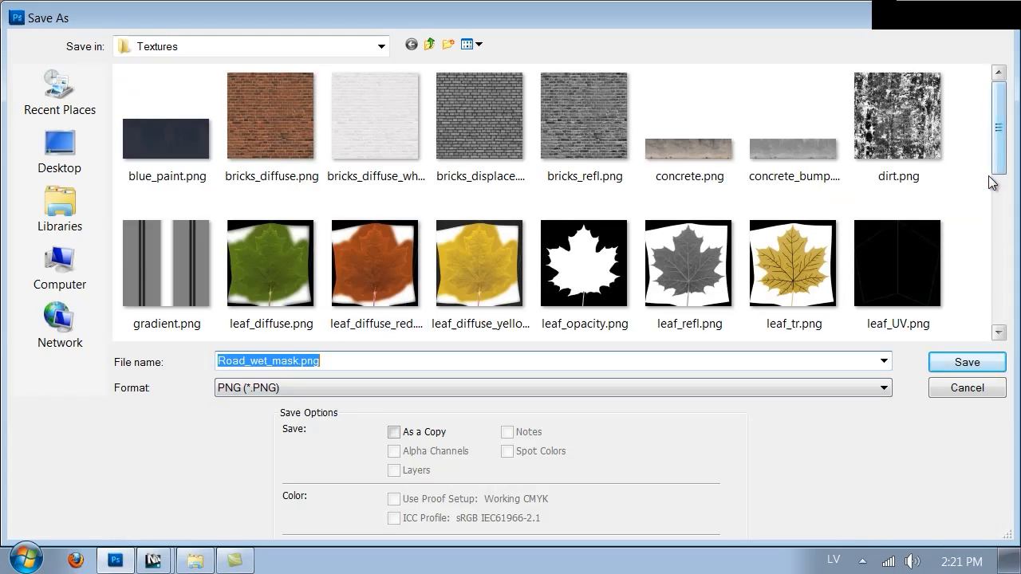
pyautogui.click(987, 363)
pyautogui.click(468, 221)
pyautogui.click(522, 199)
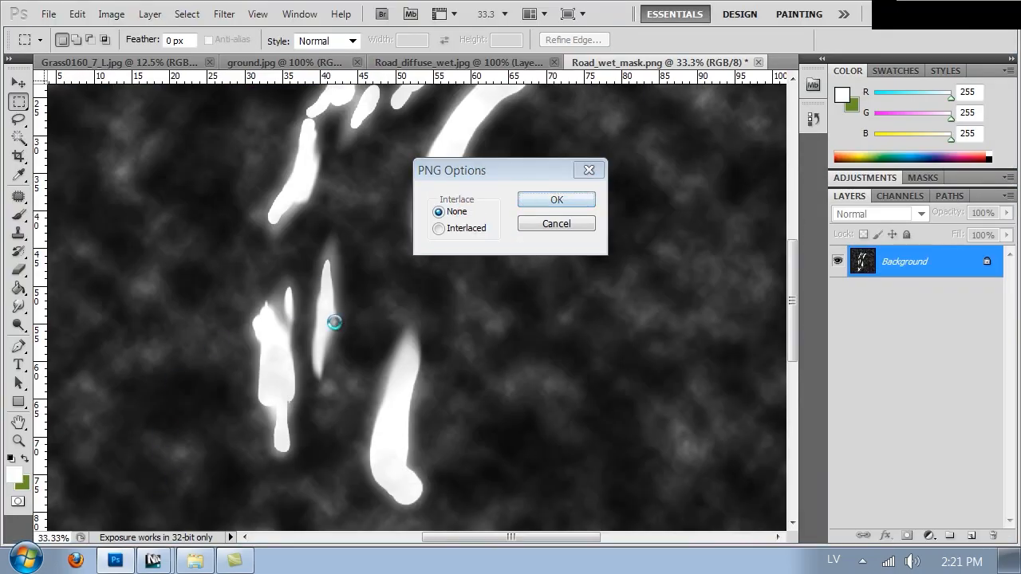
# Step: Switch back to 3ds Max, stop the running render, and close the V-Ray frame buffer and the Material/Map Browser
pyautogui.click(153, 560)
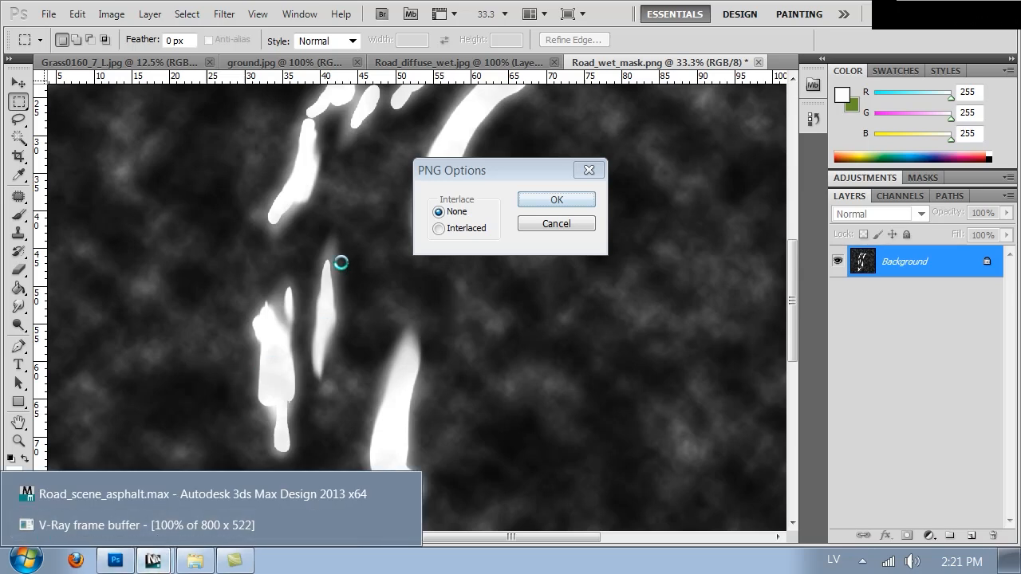
pyautogui.click(479, 170)
pyautogui.click(155, 563)
pyautogui.click(159, 538)
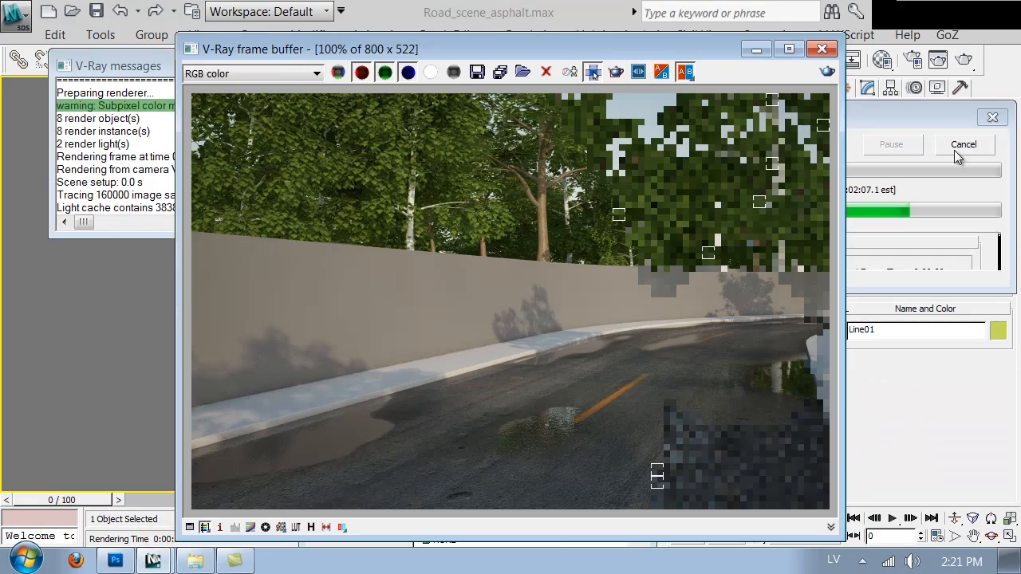
pyautogui.click(970, 146)
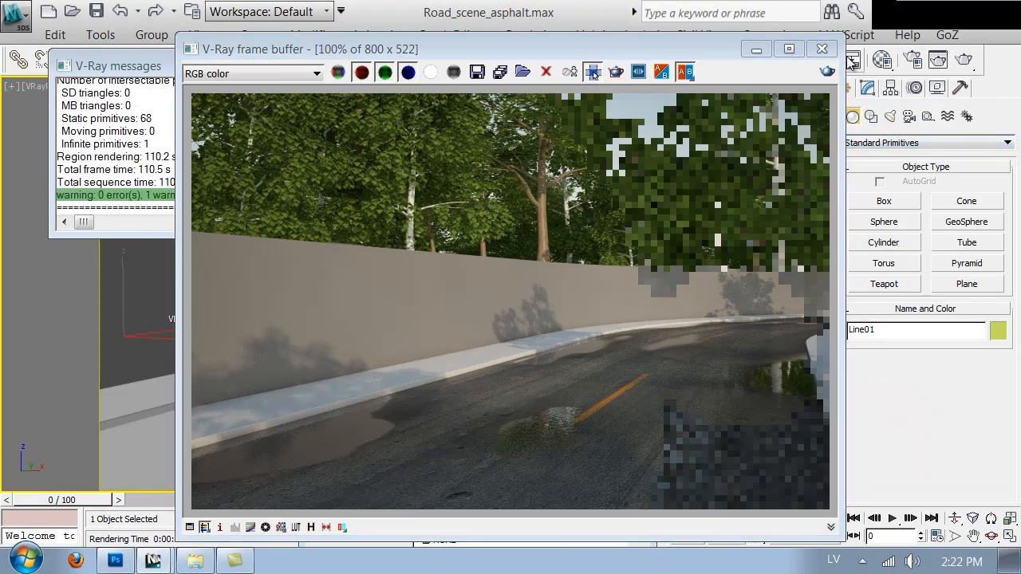
pyautogui.click(821, 49)
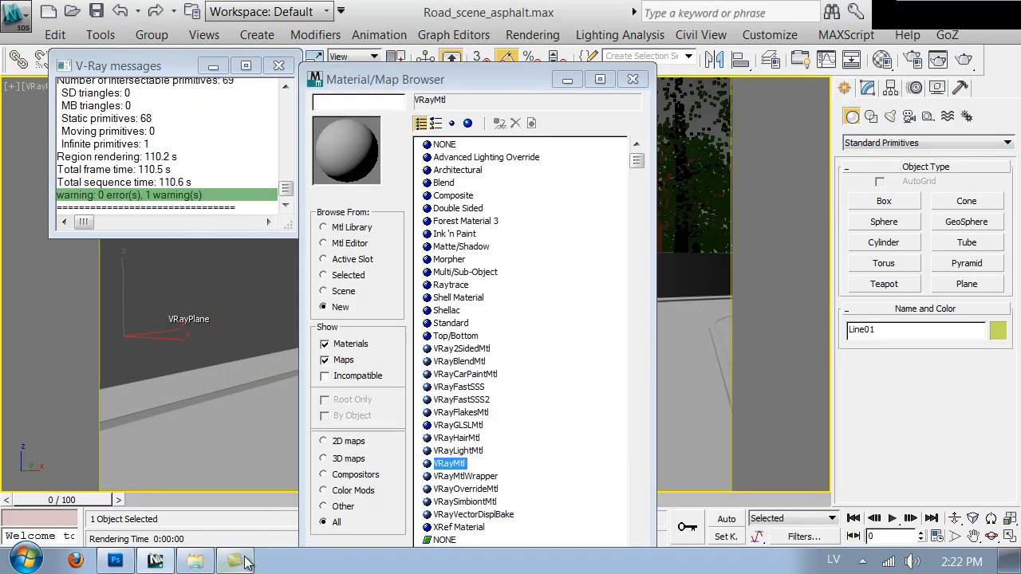
pyautogui.click(631, 80)
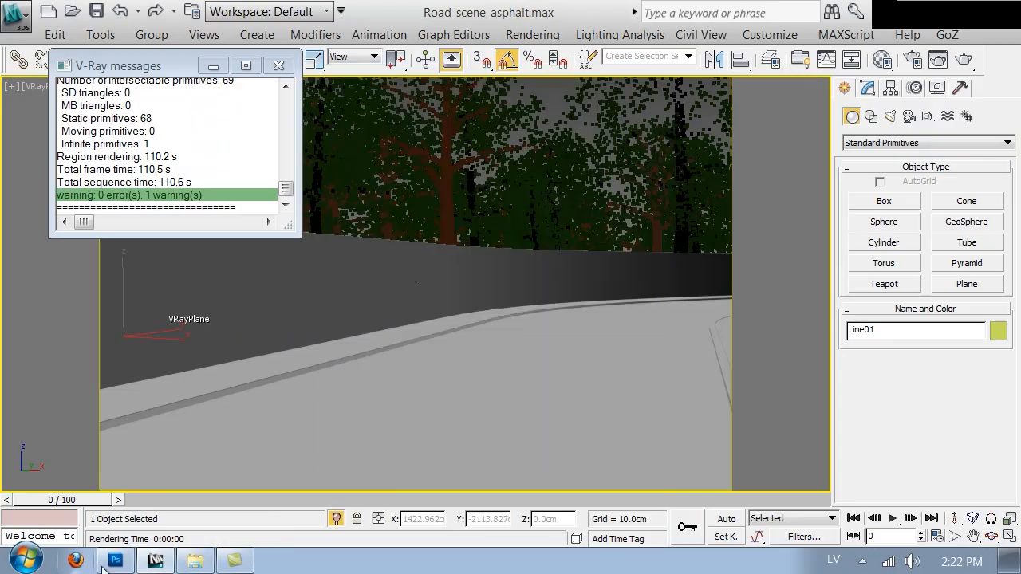
# Step: Open the first coat's blend amount bitmap in the Road_wet material and show the updated puddle mask on the road in the viewport
pyautogui.click(125, 563)
pyautogui.click(127, 563)
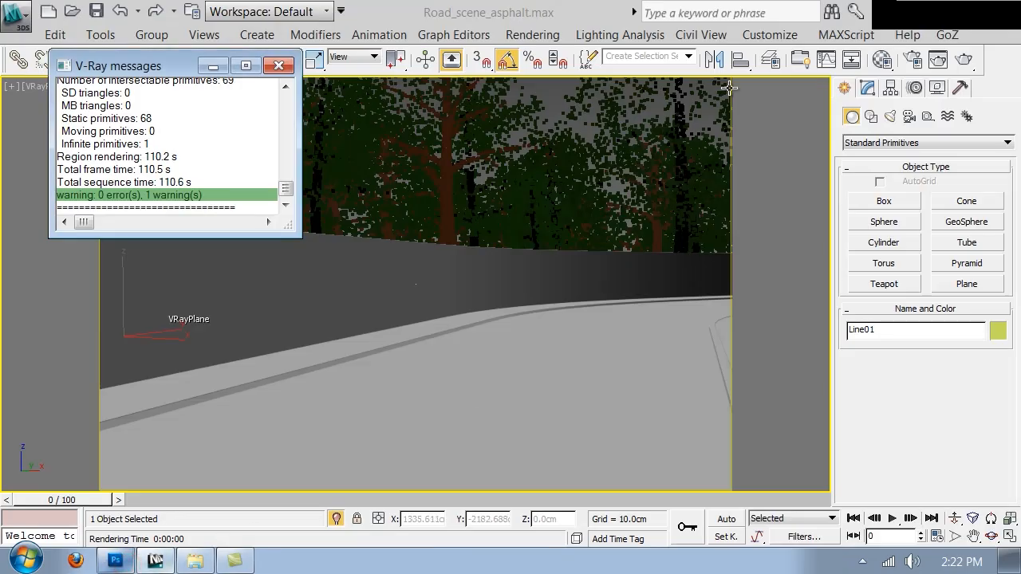
pyautogui.click(882, 60)
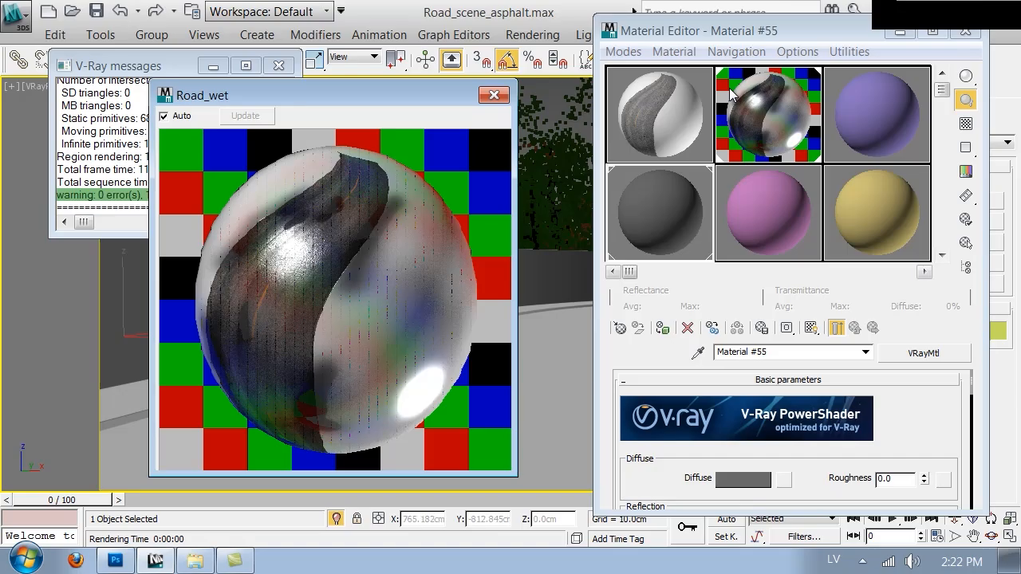
pyautogui.click(732, 93)
pyautogui.doubleClick(730, 89)
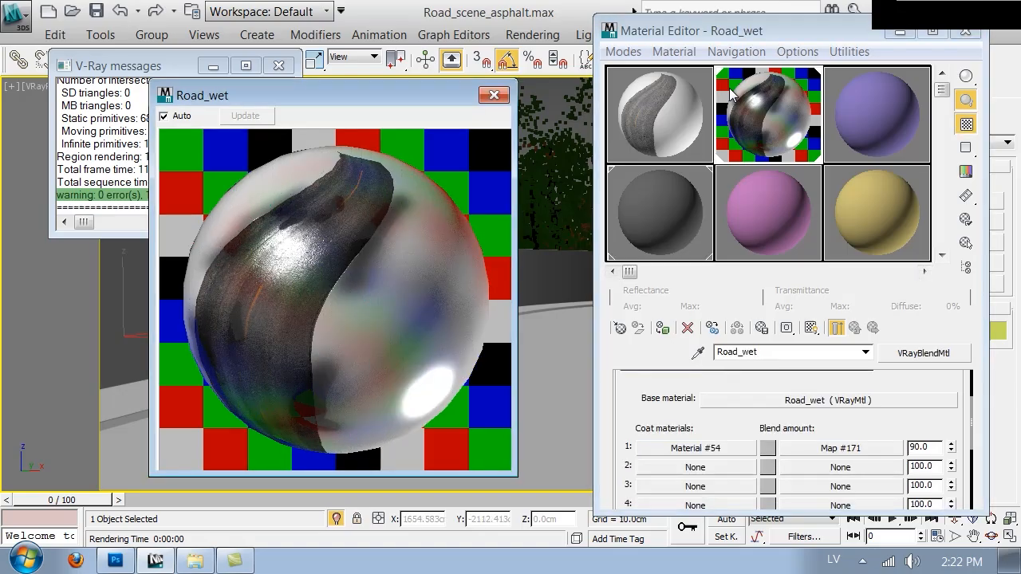
pyautogui.click(841, 448)
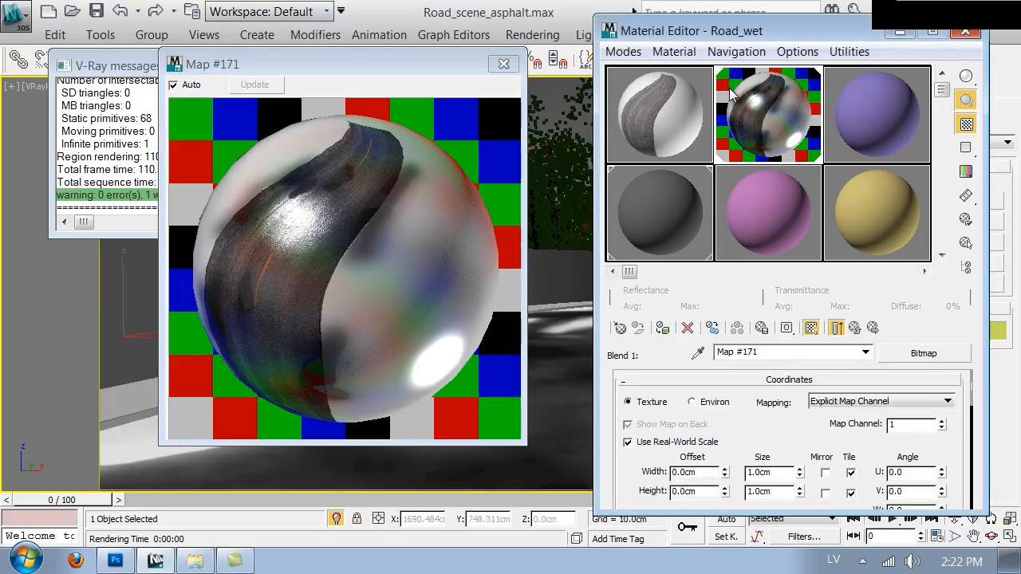
# Step: Close the enlarged map preview and the Material Editor, and render the road scene with the updated wet mask
pyautogui.click(503, 64)
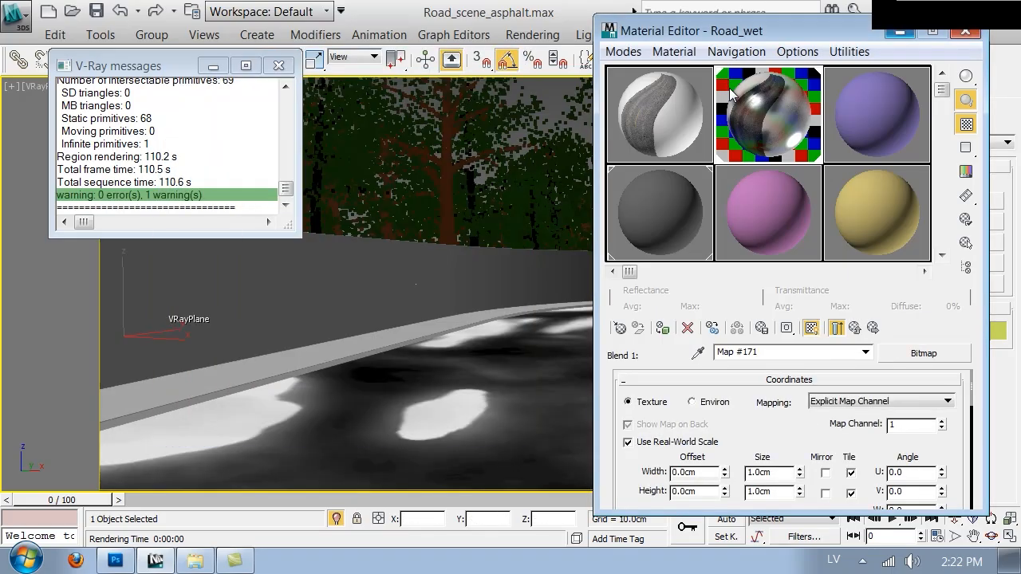
pyautogui.press('m')
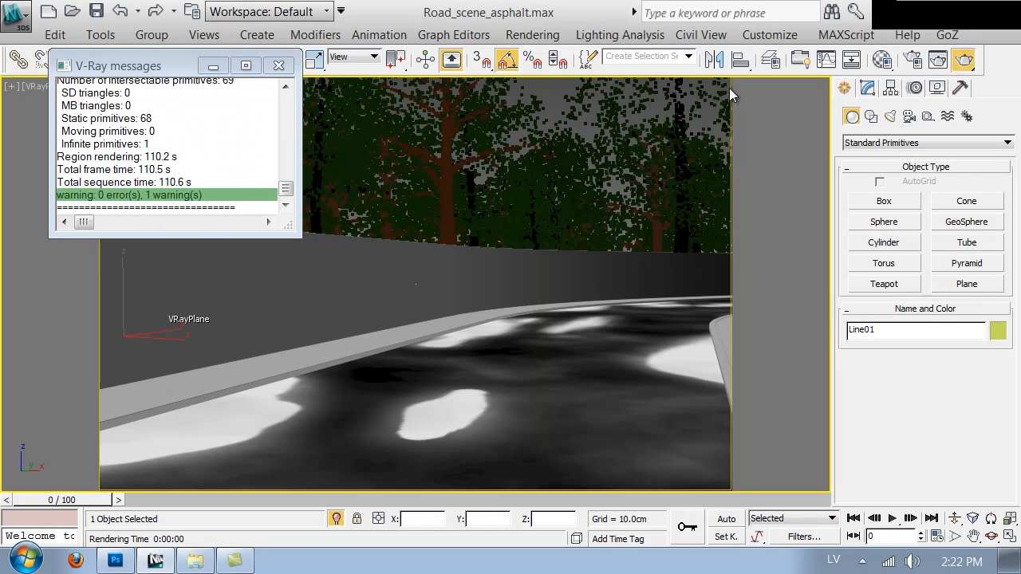
pyautogui.hotkey('shift', 'q')
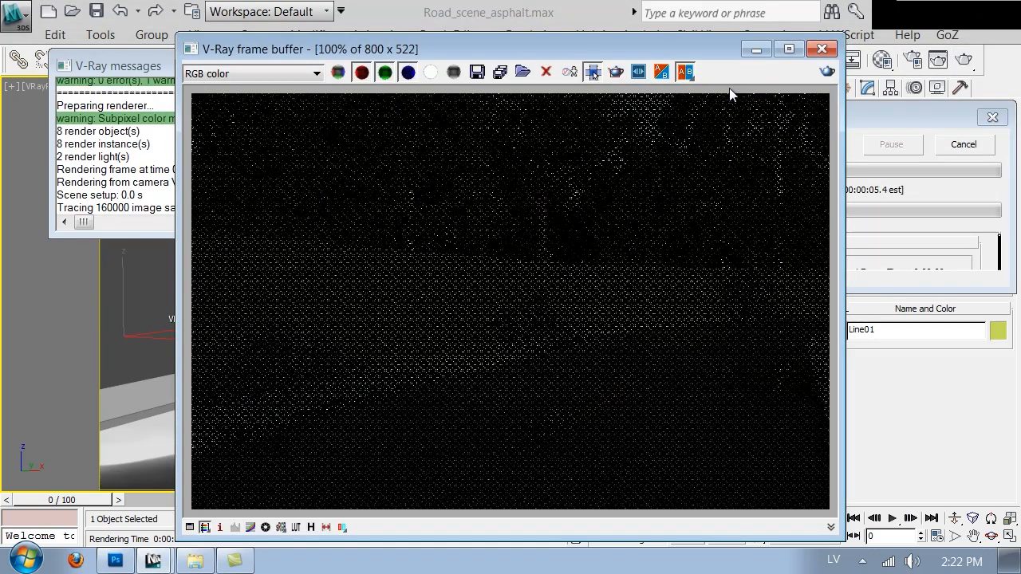